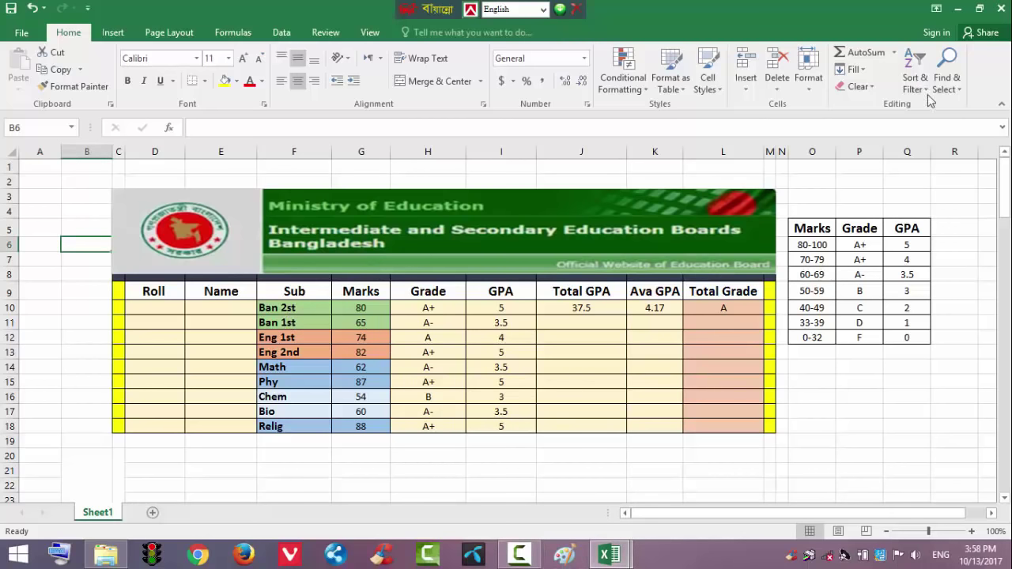
# Step: Minimize the finished GPA marksheet workbook so the desktop and its files show
pyautogui.click(957, 8)
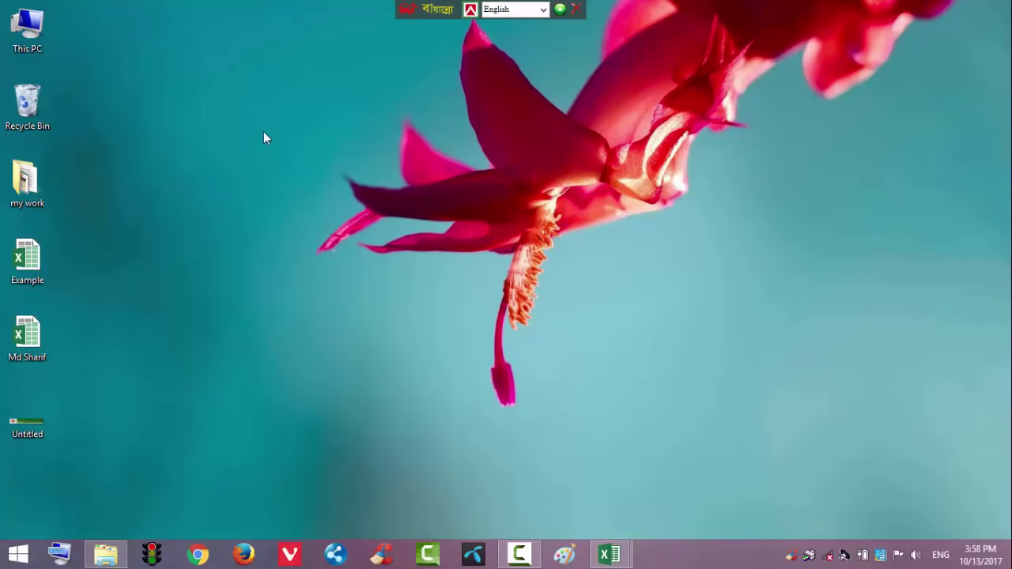
# Step: Create a new Microsoft Excel Worksheet on the desktop with the default name and open it
pyautogui.rightClick(263, 132)
pyautogui.moveTo(277, 141)
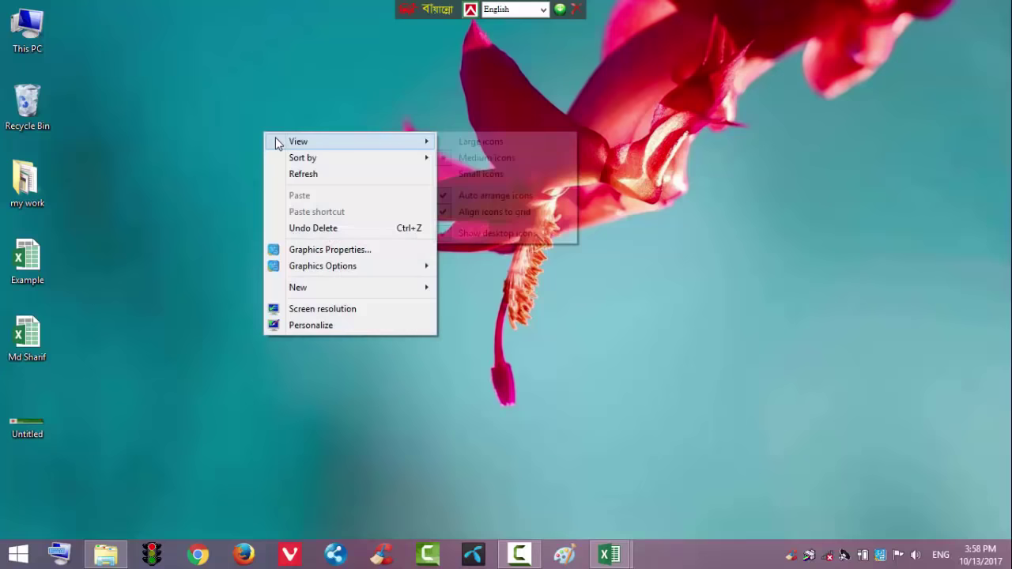
pyautogui.moveTo(321, 288)
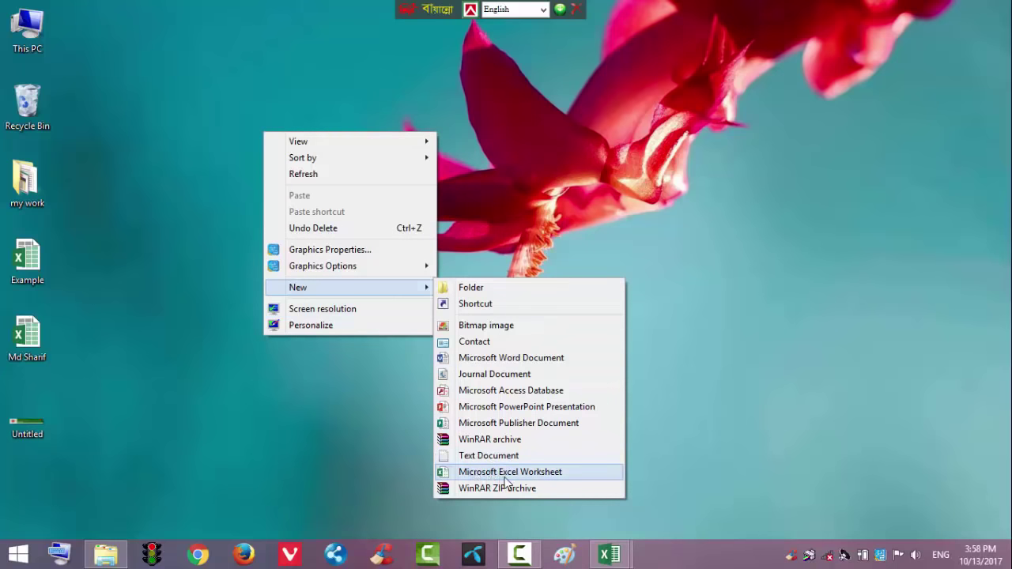
pyautogui.click(542, 473)
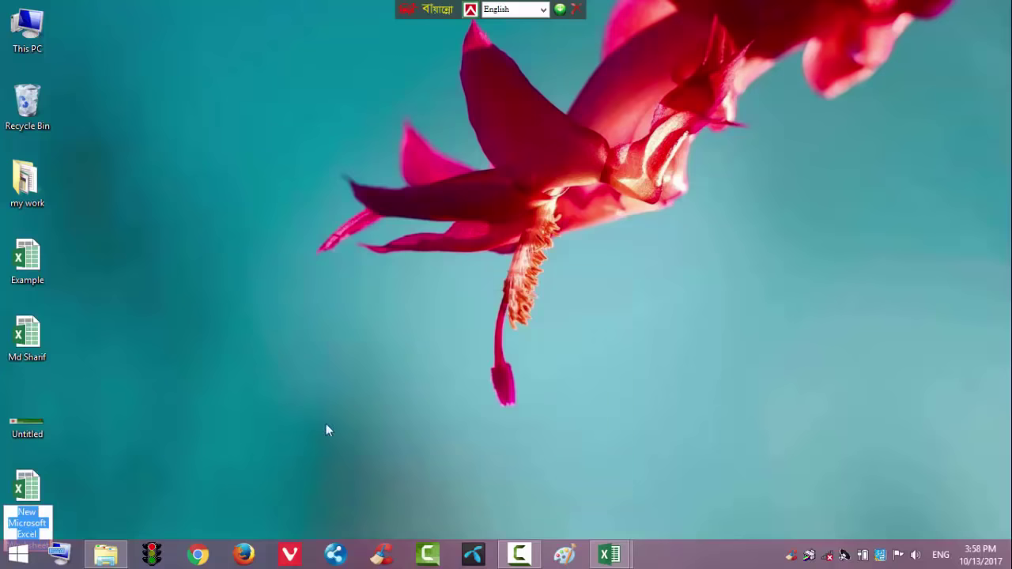
pyautogui.click(121, 482)
pyautogui.doubleClick(36, 481)
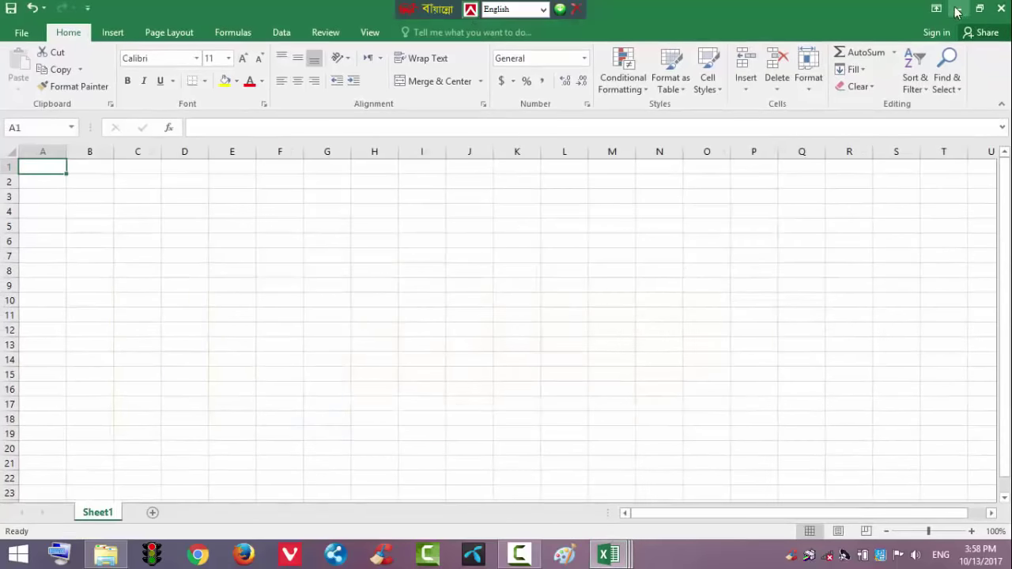
# Step: Look over the Example marksheet, then move to the practice workbook with ROLL headers
pyautogui.click(609, 553)
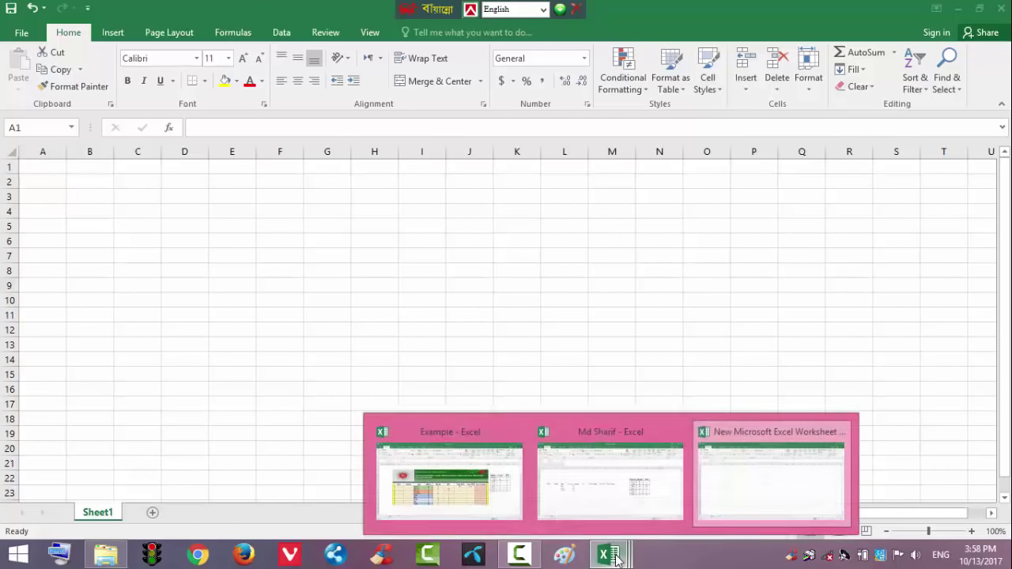
pyautogui.click(477, 499)
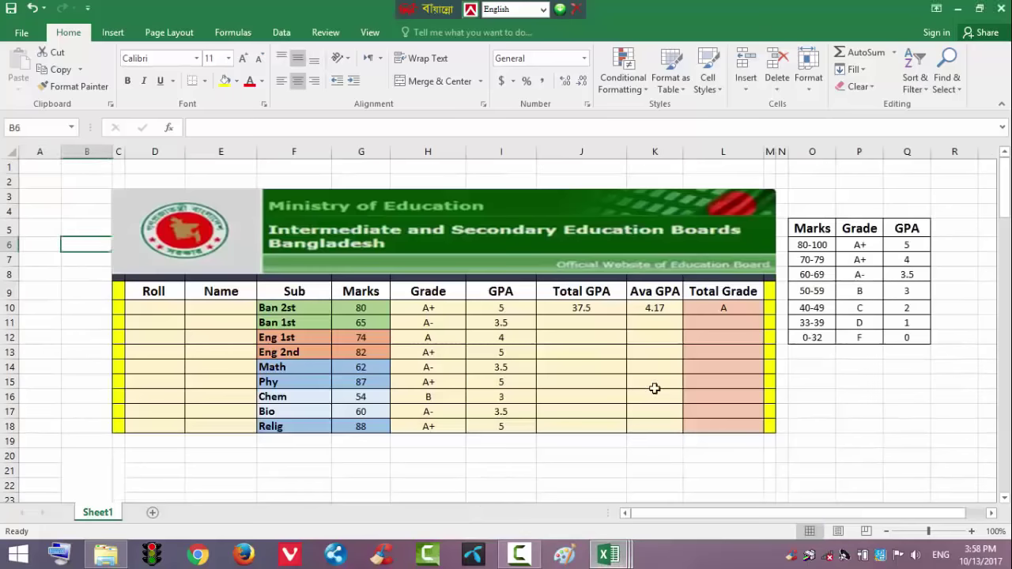
pyautogui.click(132, 210)
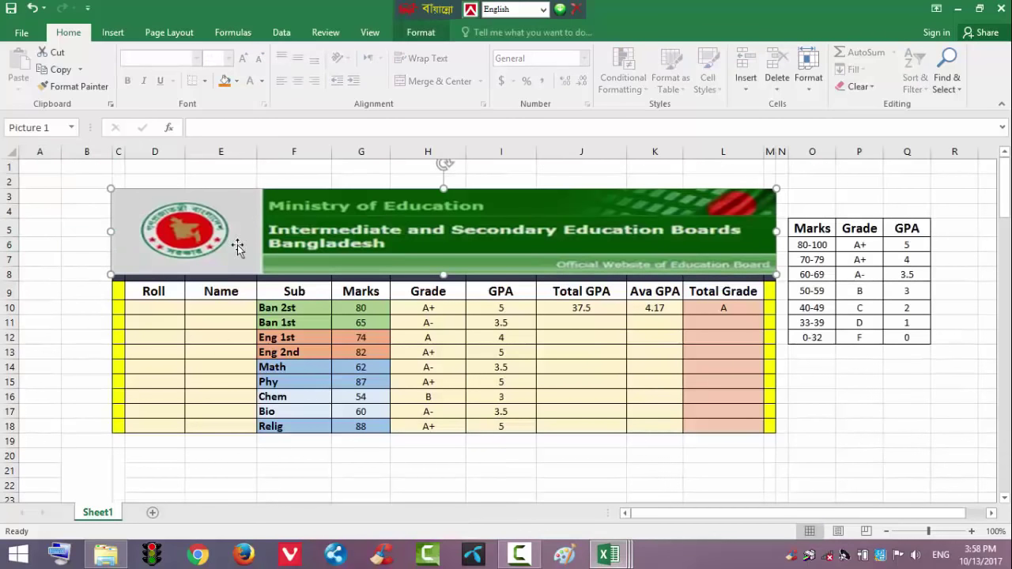
pyautogui.click(298, 338)
pyautogui.click(609, 555)
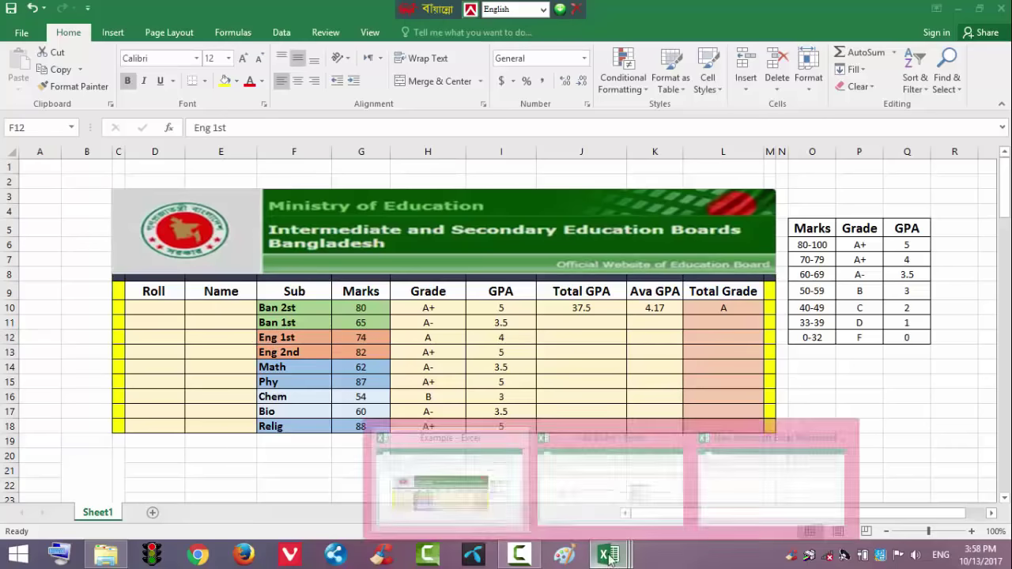
pyautogui.click(620, 483)
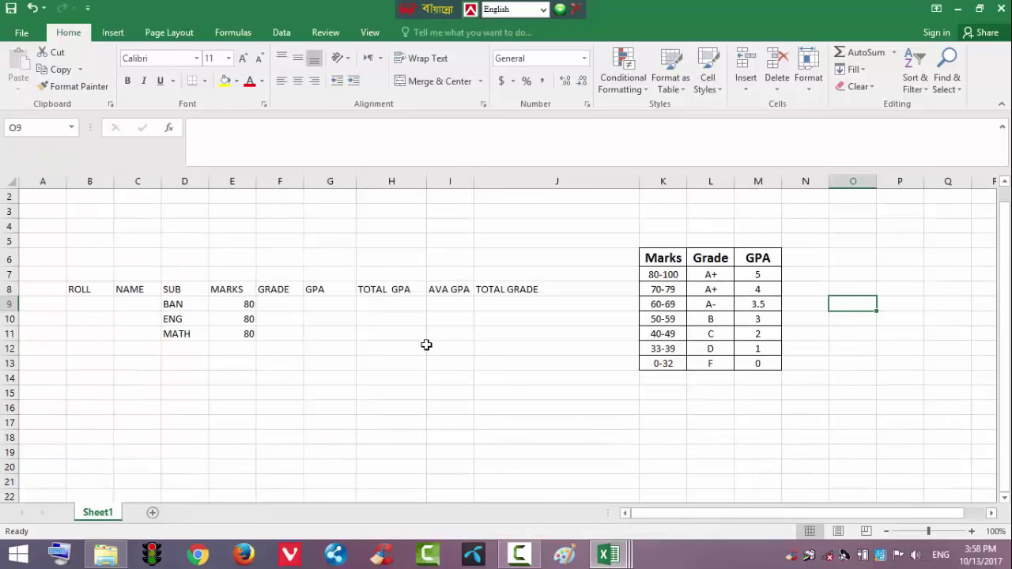
# Step: Review the row 8 headers from ROLL in B8 to TOTAL GRADE in J8
pyautogui.click(76, 290)
pyautogui.click(130, 290)
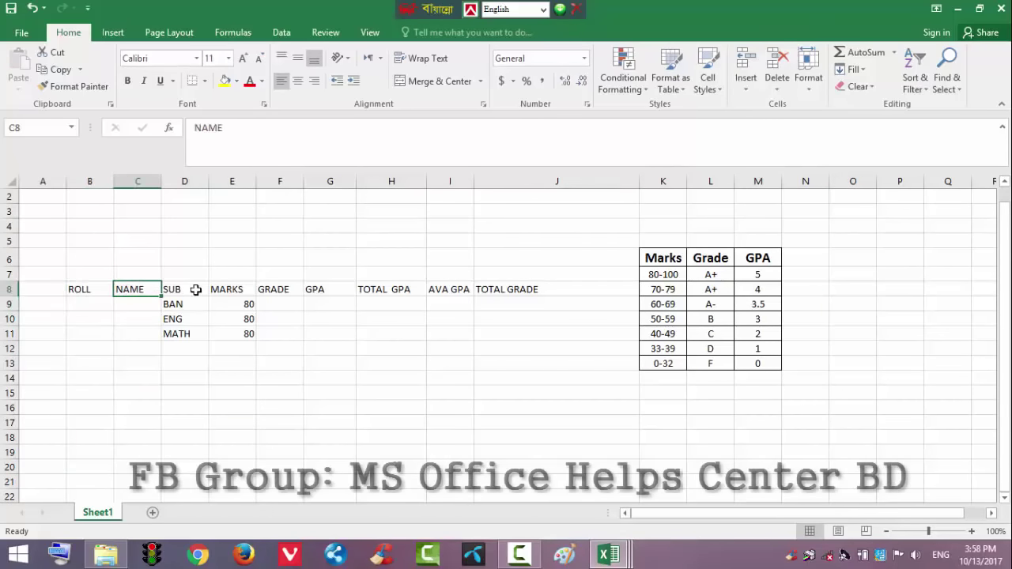
pyautogui.click(195, 290)
pyautogui.click(296, 290)
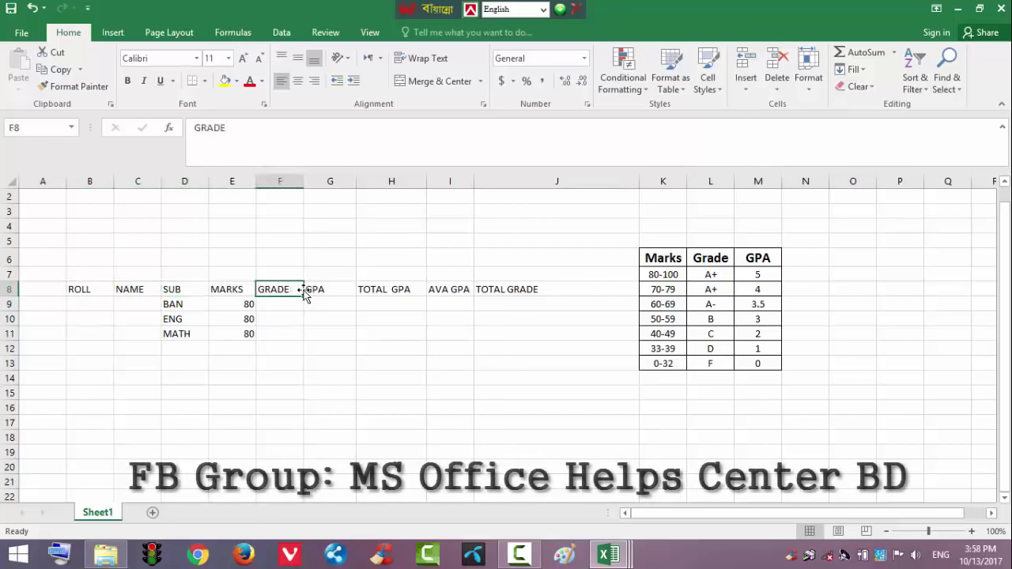
pyautogui.click(348, 290)
pyautogui.click(396, 290)
pyautogui.click(455, 290)
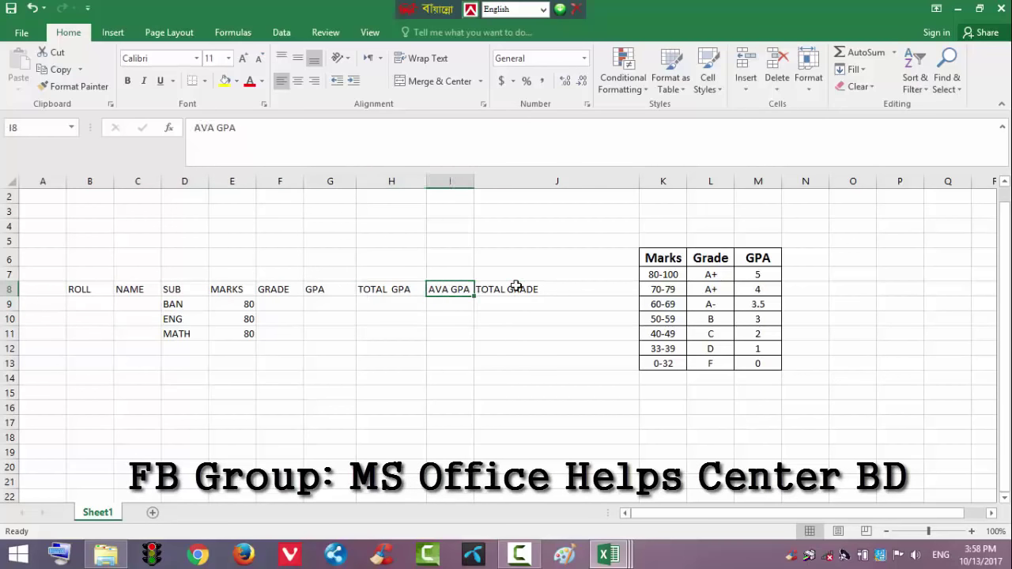
pyautogui.click(516, 288)
# Step: Go over the headers a second time, including MARKS, then return to the Example marksheet
pyautogui.click(79, 289)
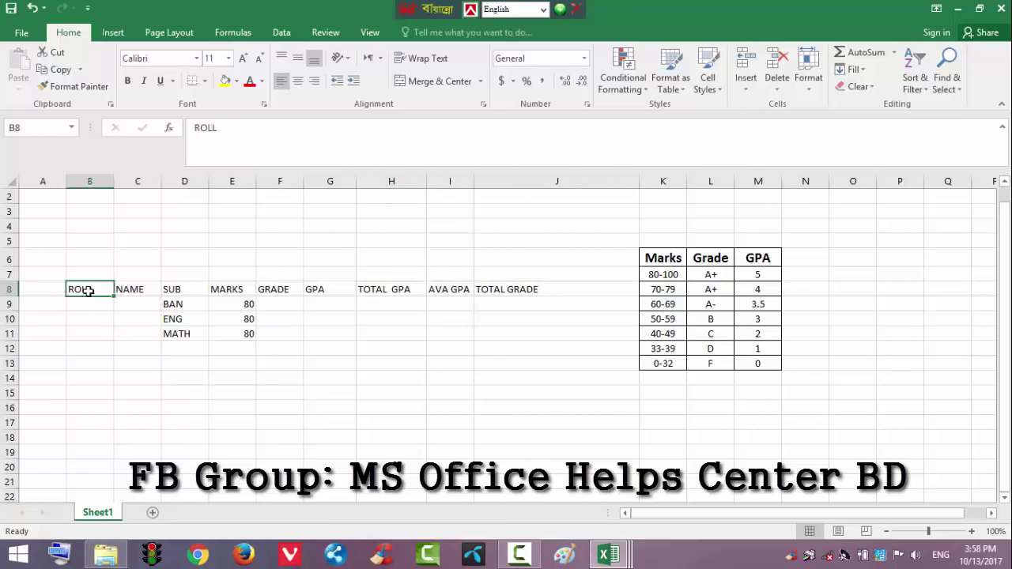
pyautogui.click(130, 290)
pyautogui.click(175, 290)
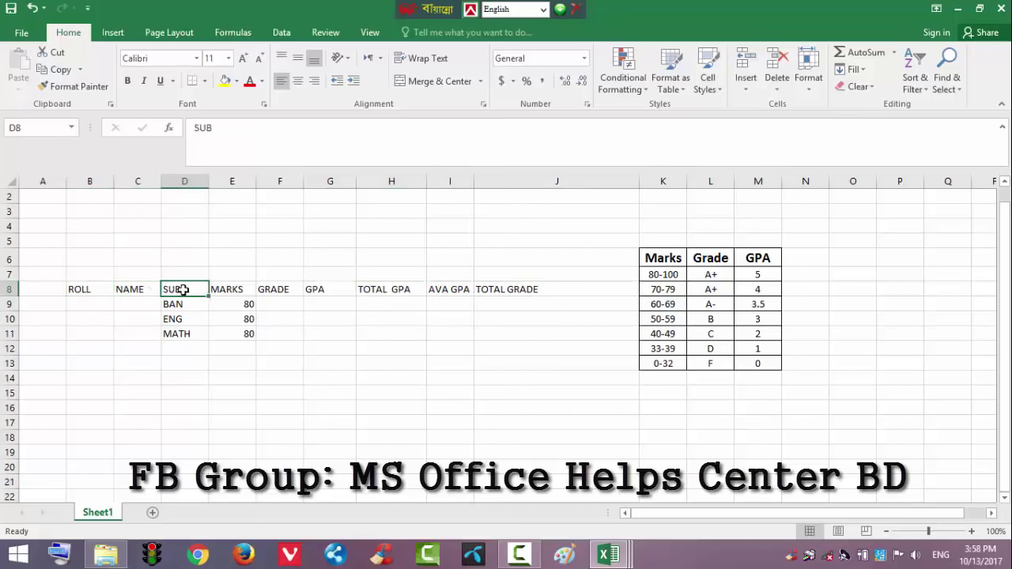
pyautogui.click(228, 291)
pyautogui.click(280, 290)
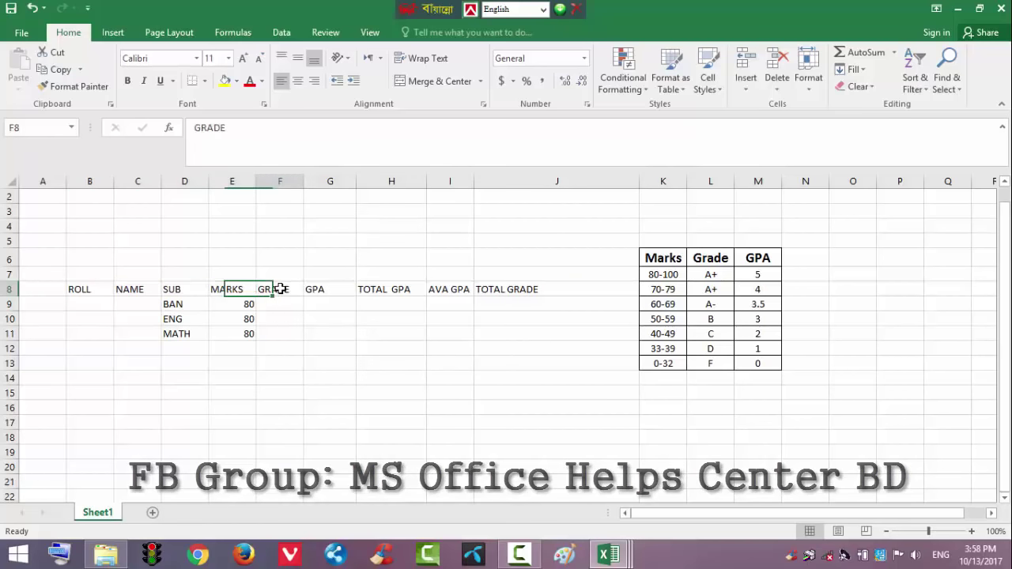
pyautogui.click(331, 290)
pyautogui.click(399, 290)
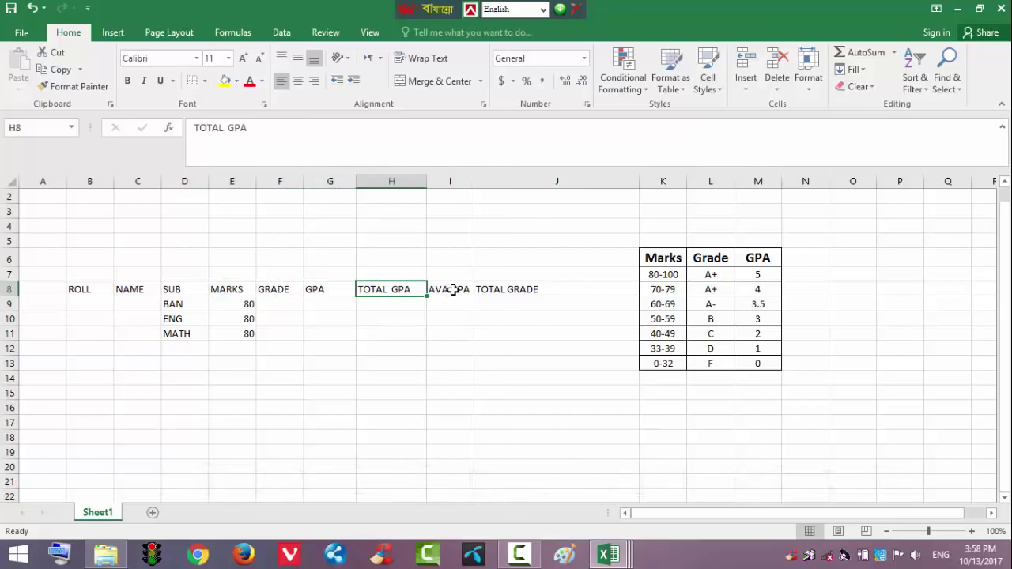
pyautogui.click(491, 291)
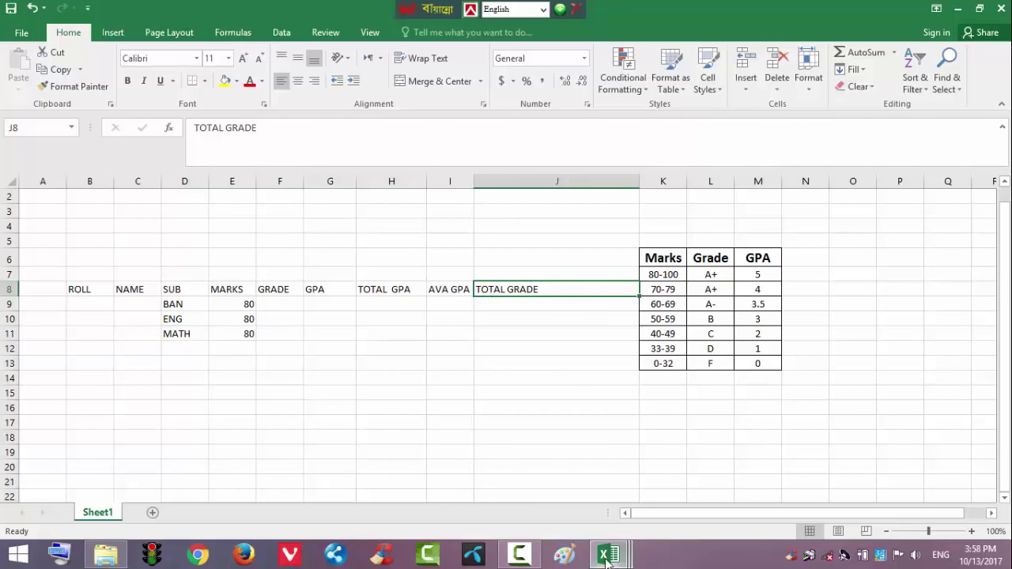
pyautogui.moveTo(606, 558)
pyautogui.click(484, 477)
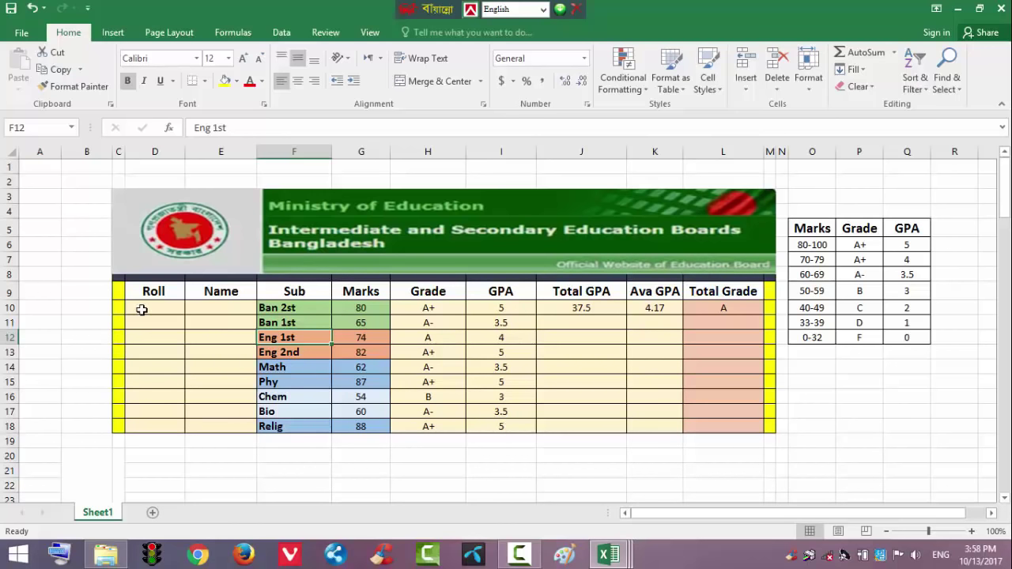
# Step: Merge and center the Roll cells D10:D18, then select the Name cells down to E18
pyautogui.moveTo(141, 310); pyautogui.dragTo(150, 427)
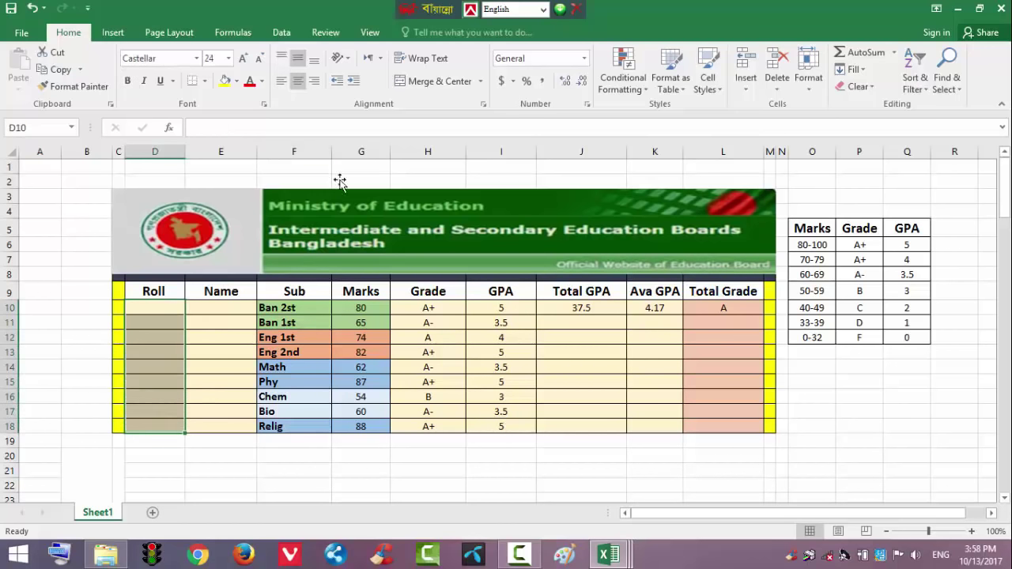
pyautogui.click(431, 82)
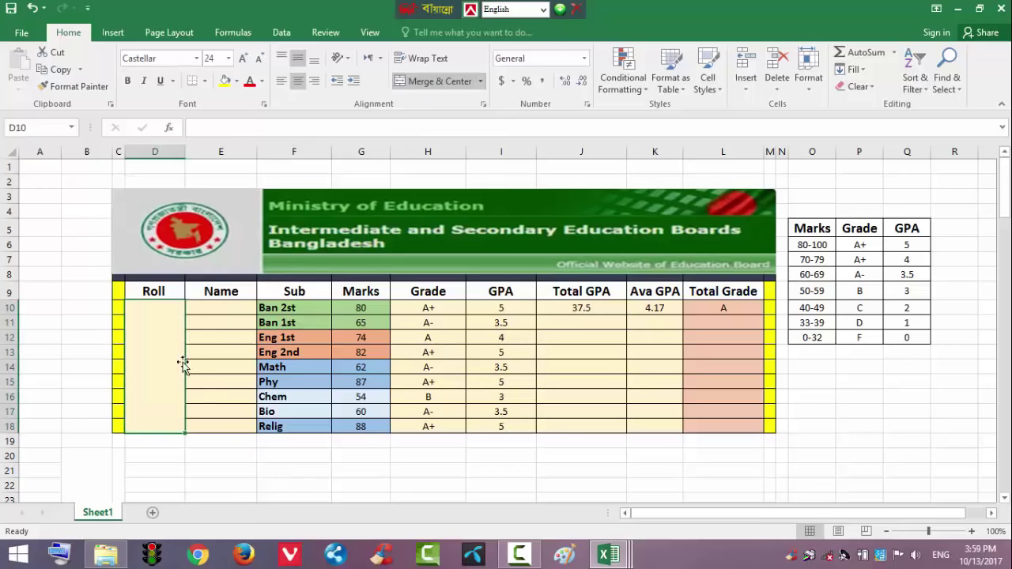
pyautogui.doubleClick(204, 308)
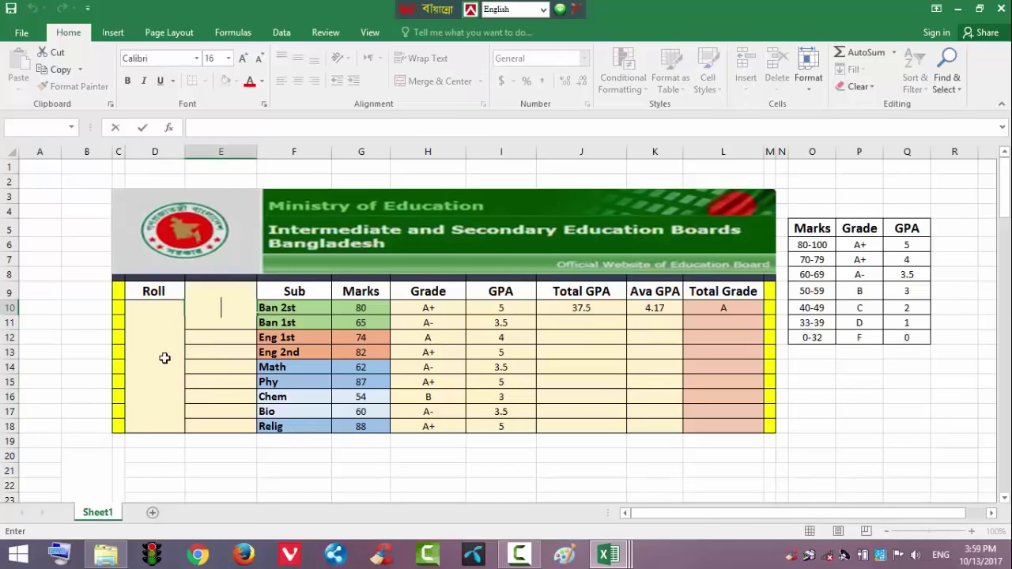
pyautogui.moveTo(199, 313); pyautogui.dragTo(219, 426)
pyautogui.click(220, 426)
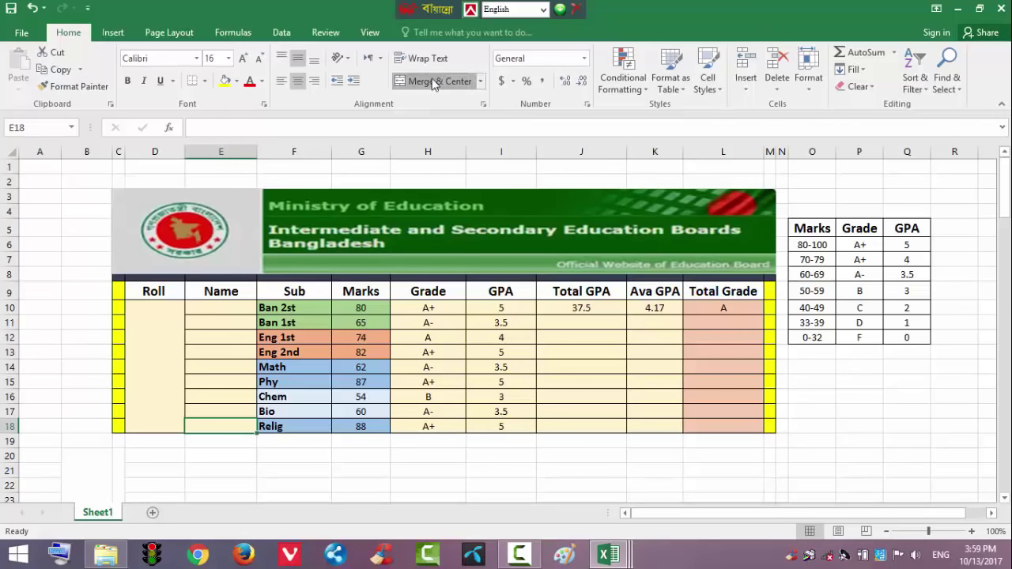
# Step: Return to the practice workbook and select cell F9 under GRADE
pyautogui.moveTo(609, 554)
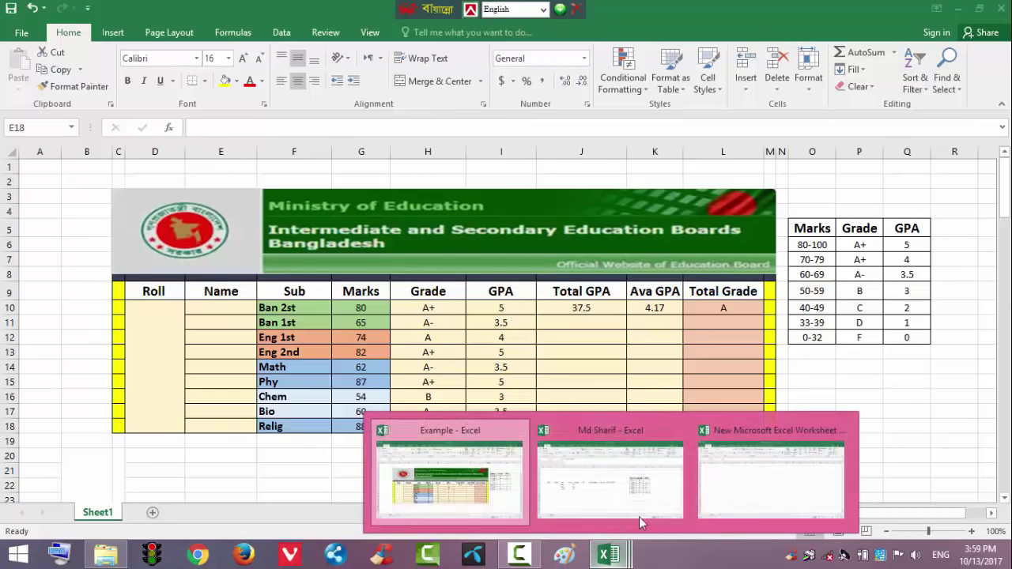
pyautogui.click(610, 476)
pyautogui.click(280, 303)
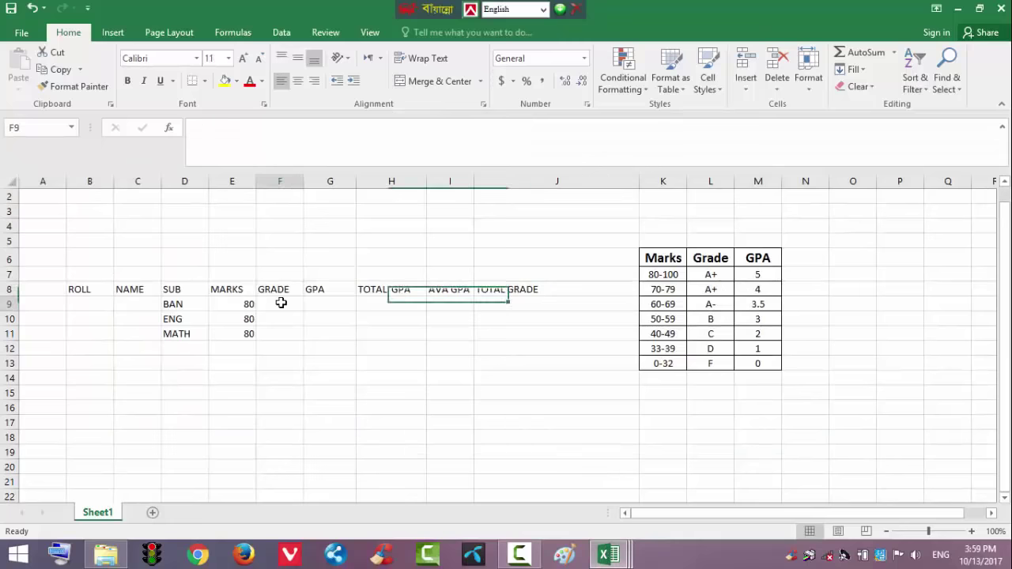
pyautogui.click(324, 291)
pyautogui.click(389, 292)
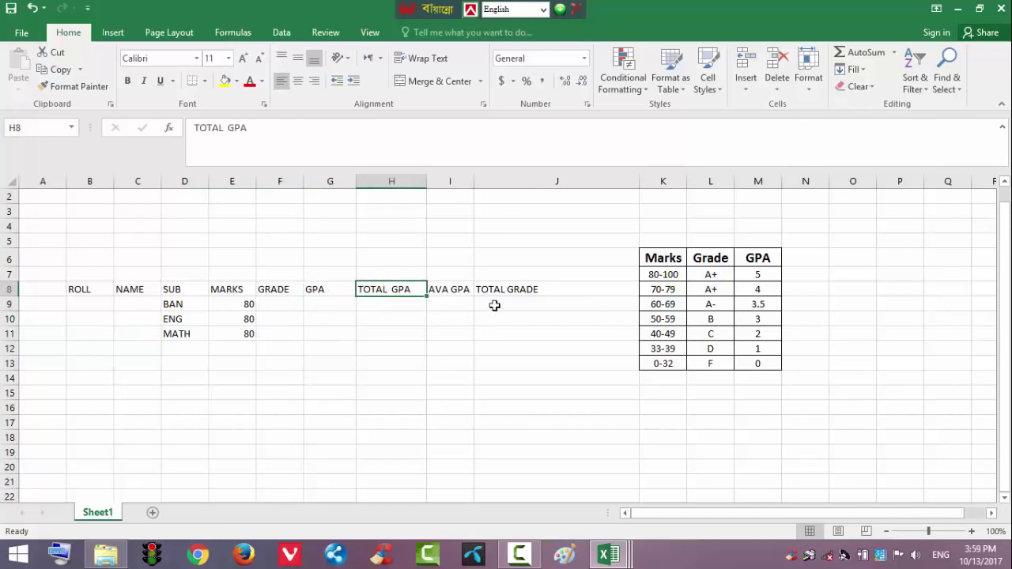
pyautogui.click(657, 265)
pyautogui.click(712, 274)
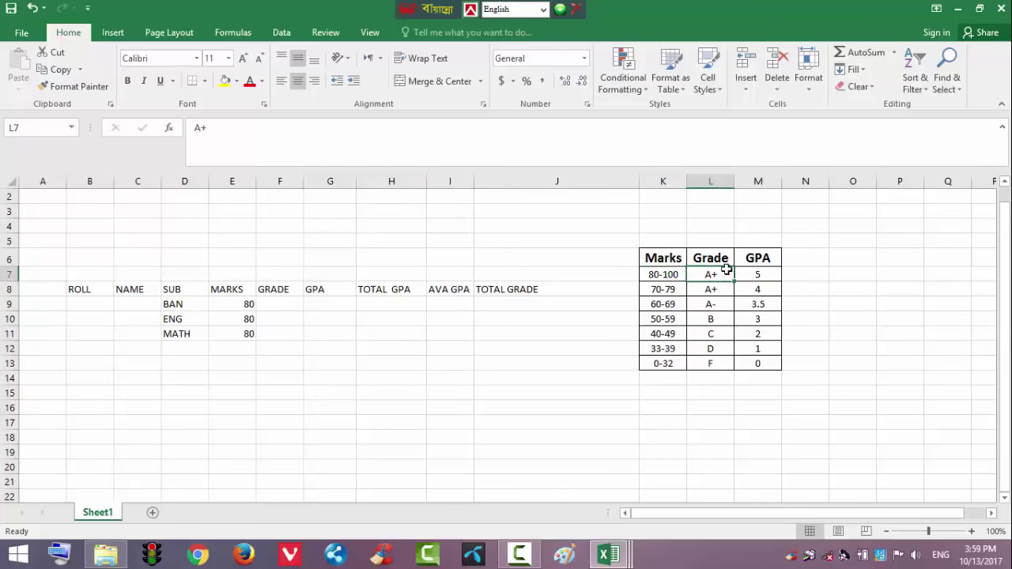
pyautogui.click(664, 278)
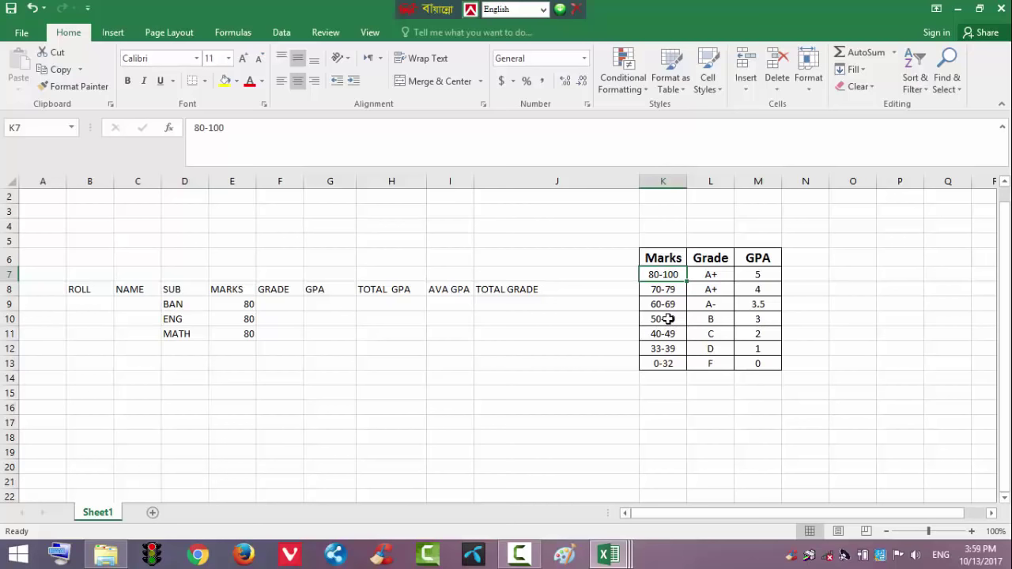
pyautogui.click(671, 291)
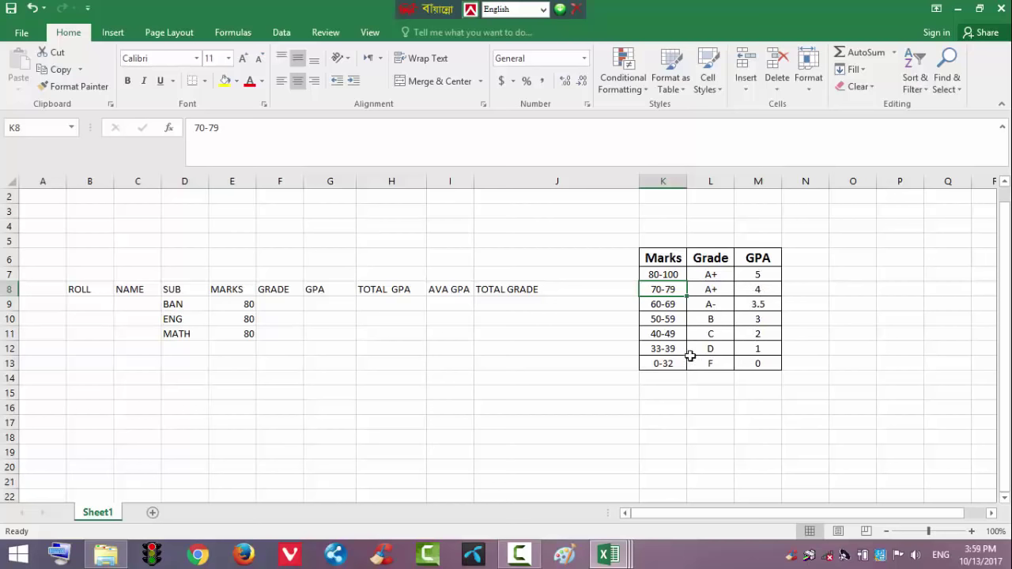
pyautogui.click(268, 305)
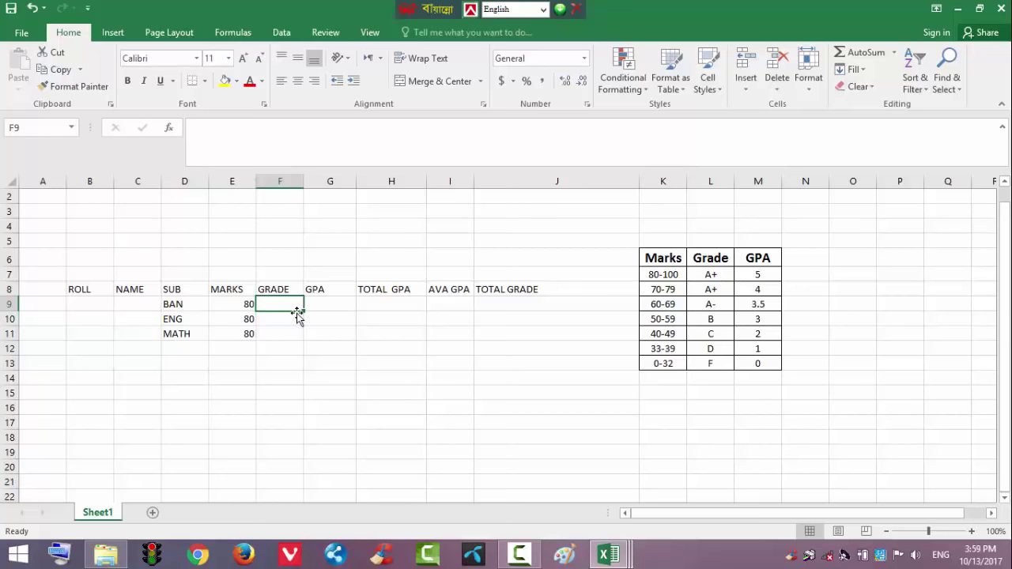
pyautogui.click(294, 332)
pyautogui.click(271, 305)
pyautogui.click(276, 380)
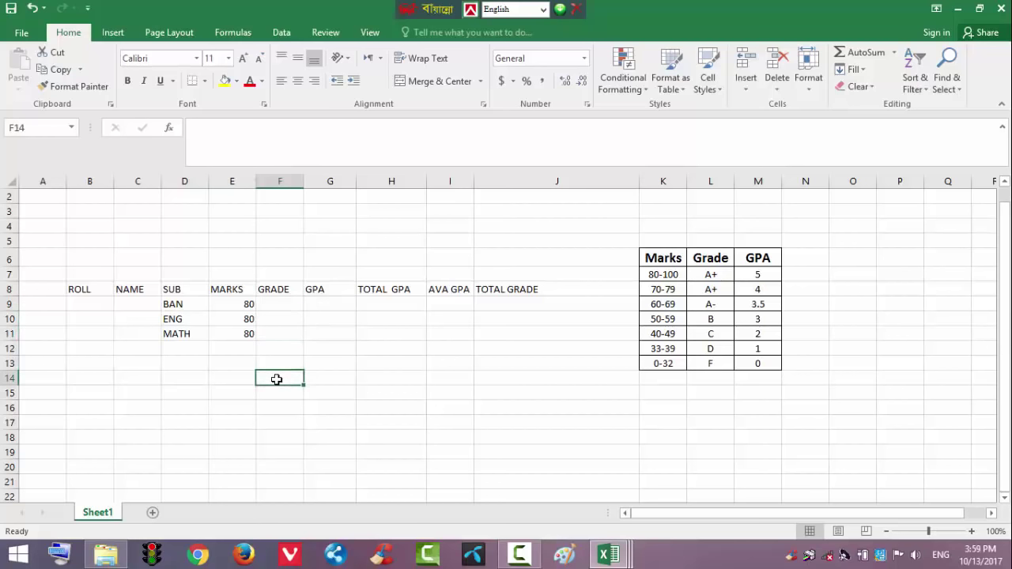
# Step: Note IF in F14 and OR in F16, then begin an =IF formula in F9
pyautogui.write('IF')
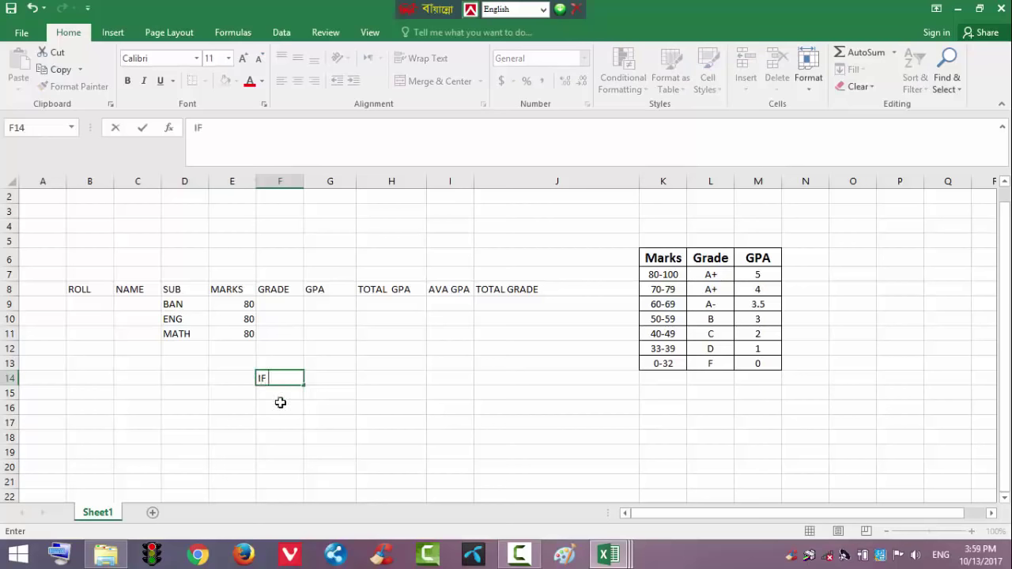
pyautogui.click(280, 405)
pyautogui.write('OR')
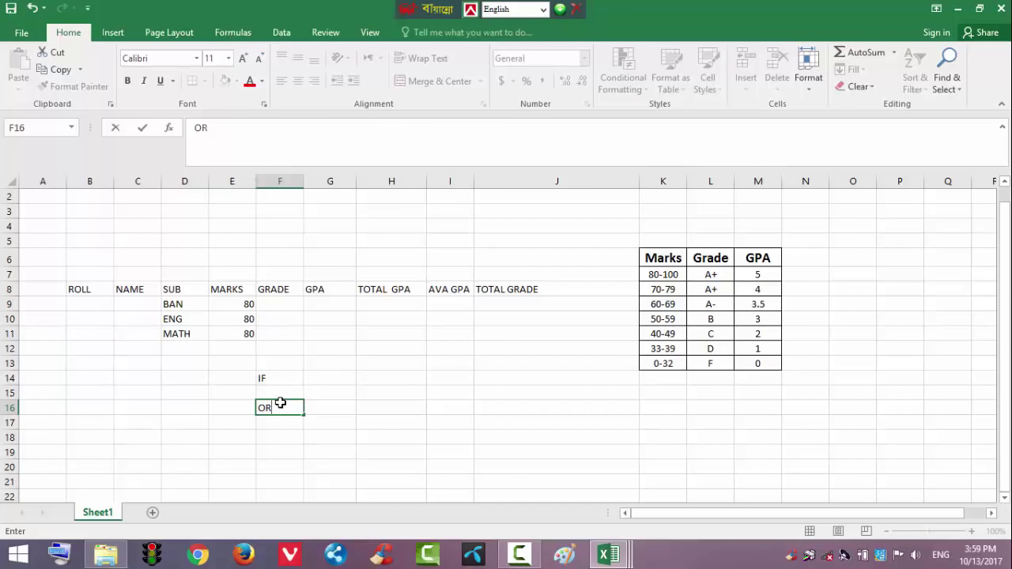
pyautogui.click(286, 377)
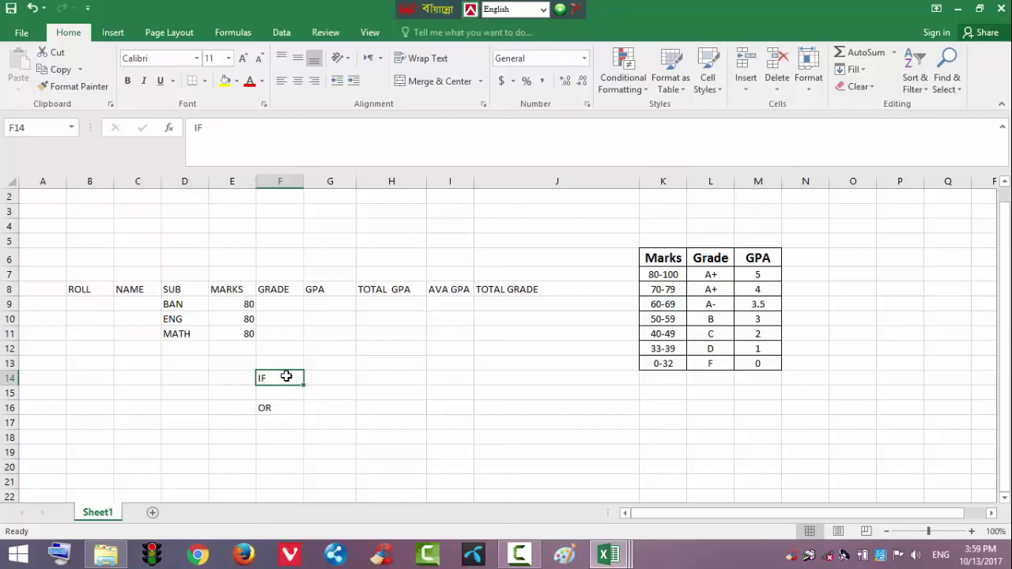
pyautogui.click(266, 308)
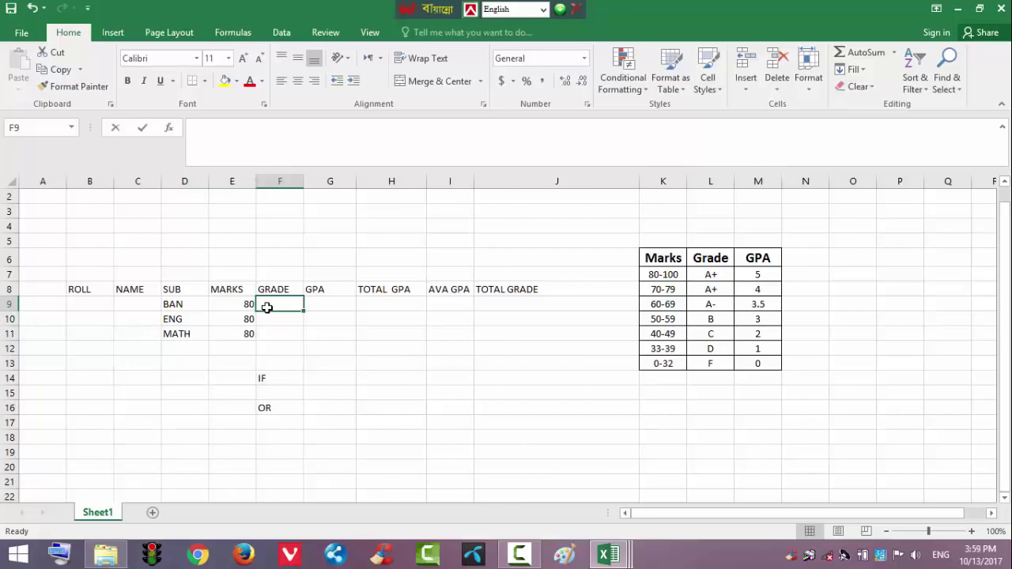
pyautogui.write('=')
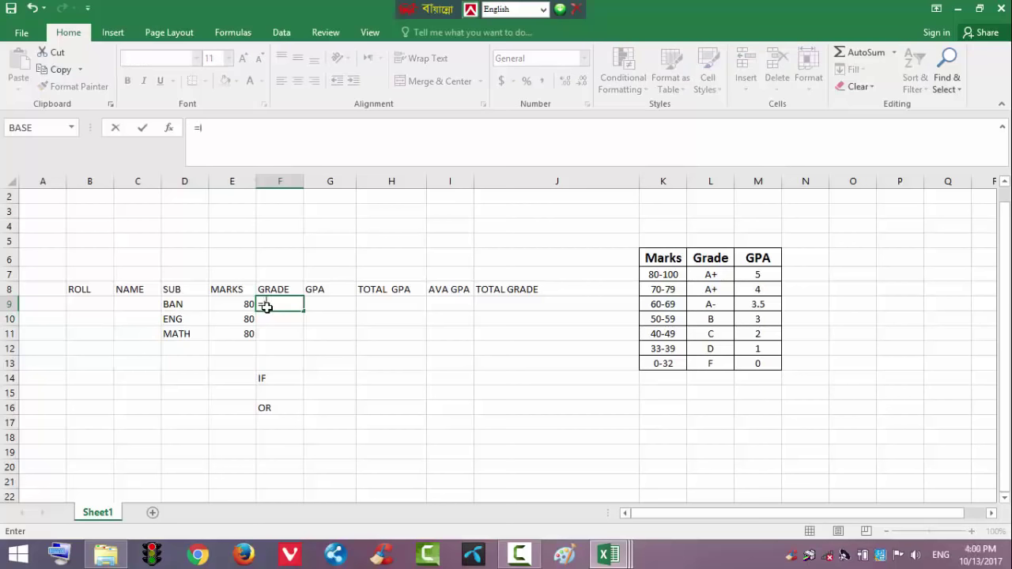
pyautogui.write('IF')
# Step: Enter the first test IF(E9>=80,"A+", in F9's formula
pyautogui.scroll(-1, 268, 301)
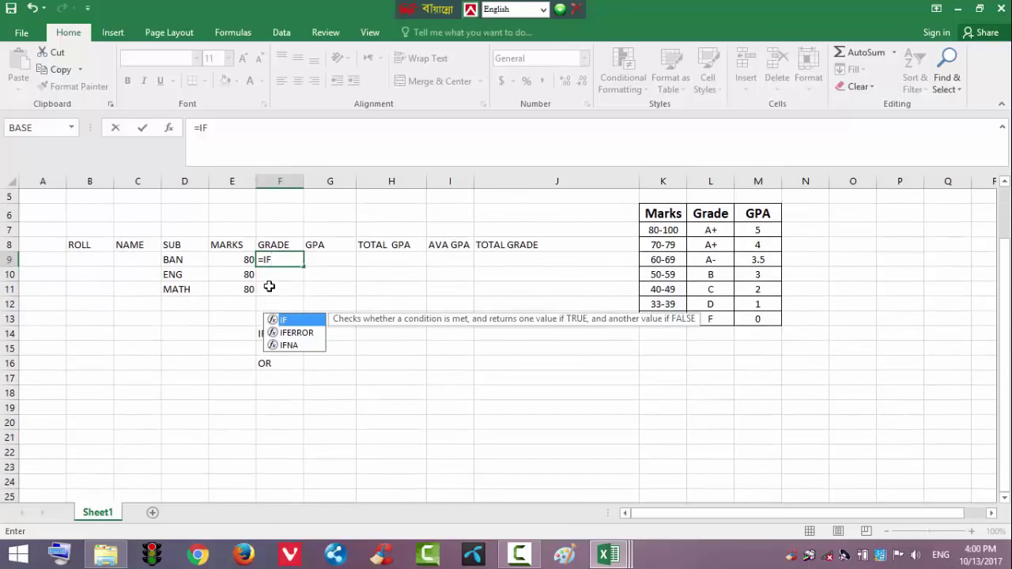
pyautogui.write('(')
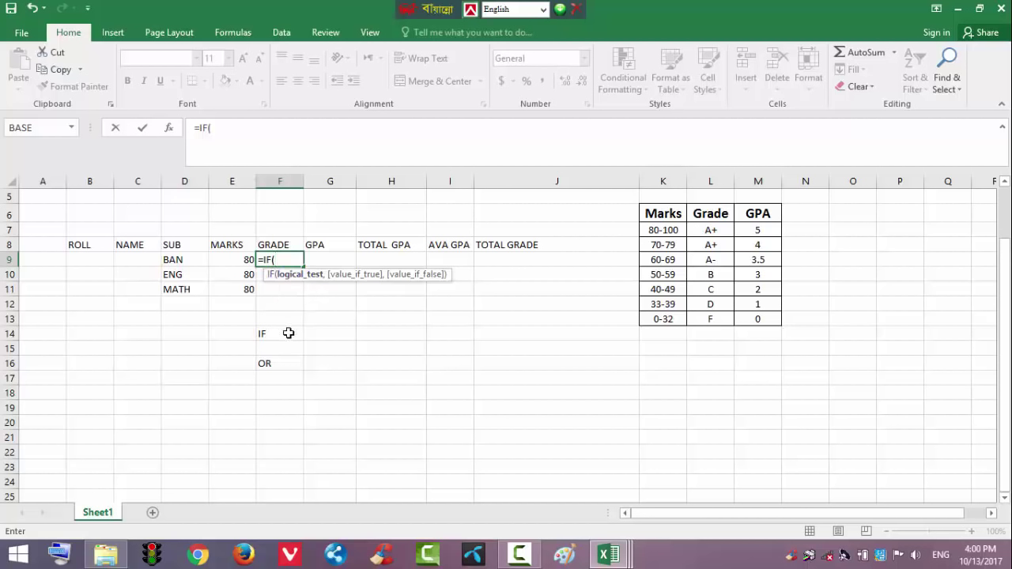
pyautogui.click(234, 260)
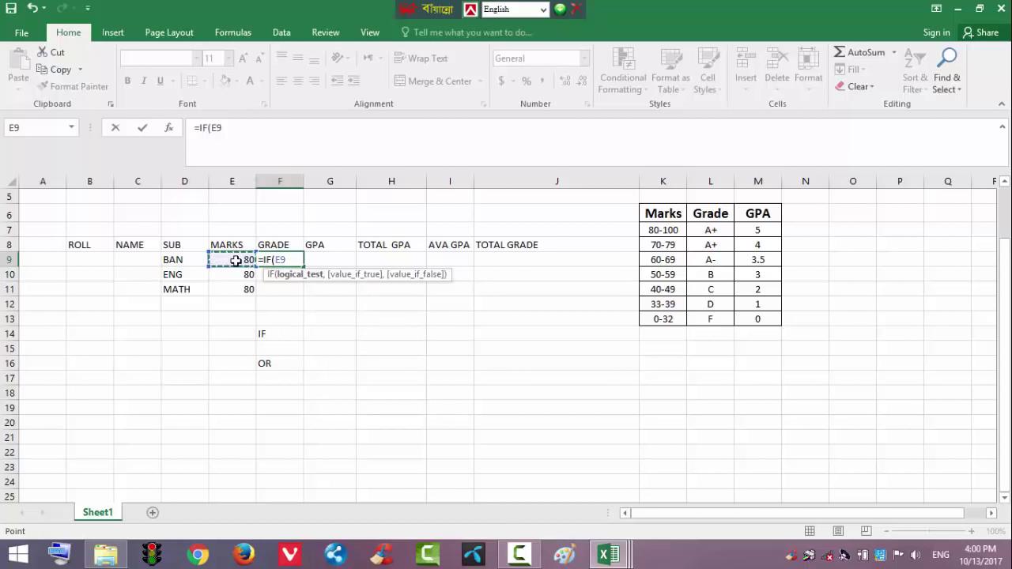
pyautogui.write('>=80,"A+')
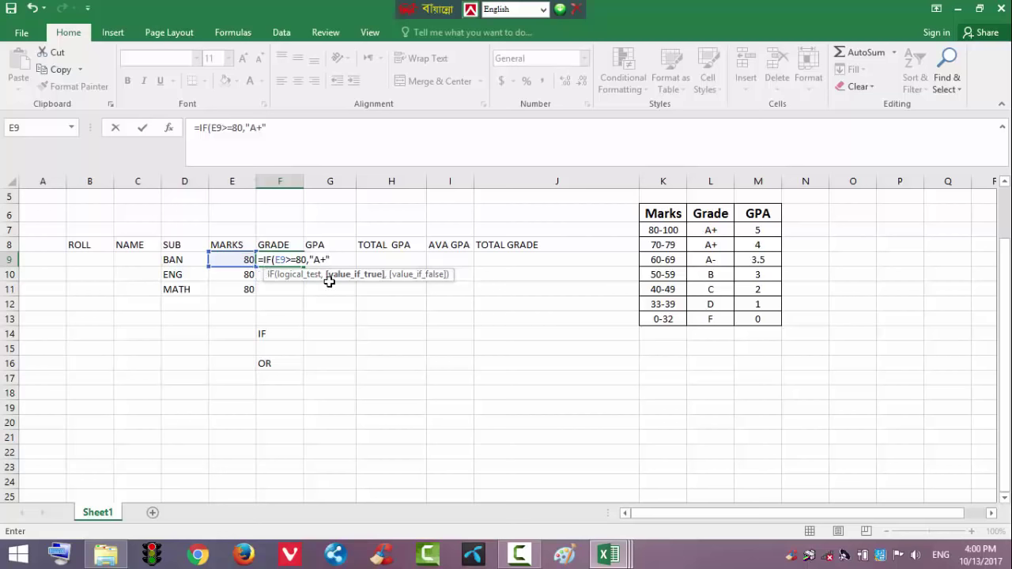
pyautogui.write('",')
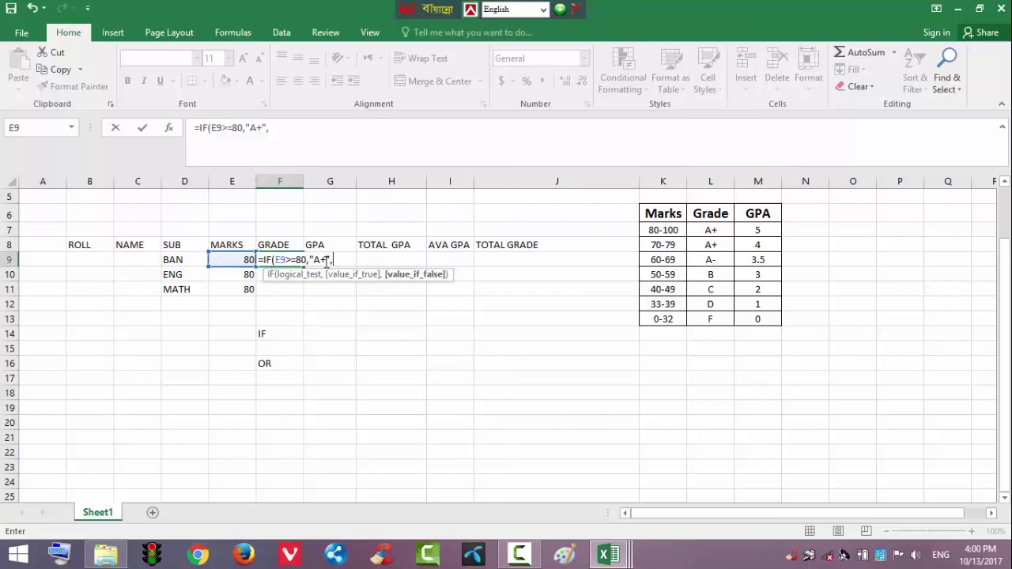
pyautogui.click(275, 132)
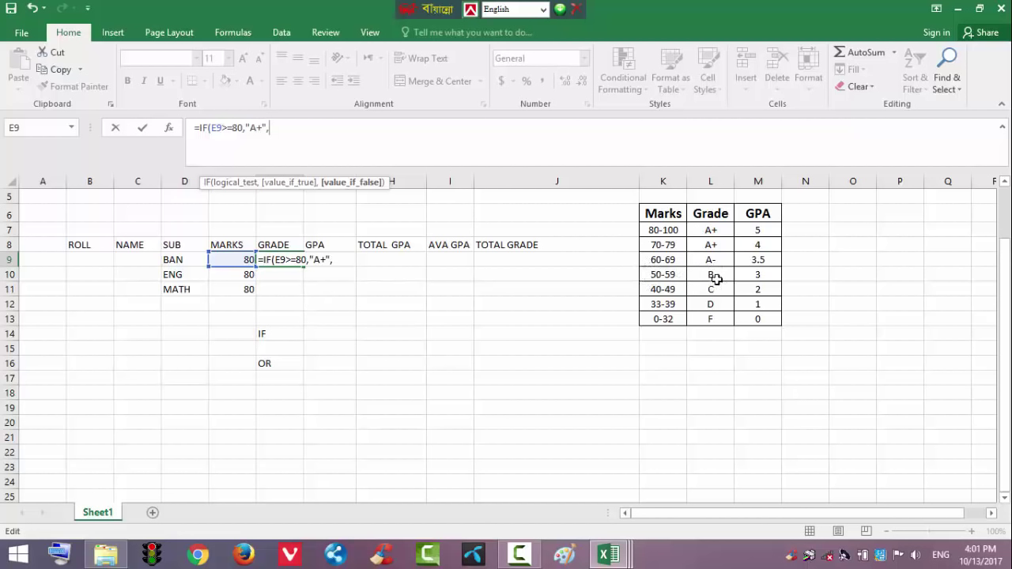
# Step: Copy the first IF clause and add a second testing E9>=70 for grade A
pyautogui.moveTo(270, 127); pyautogui.dragTo(200, 131)
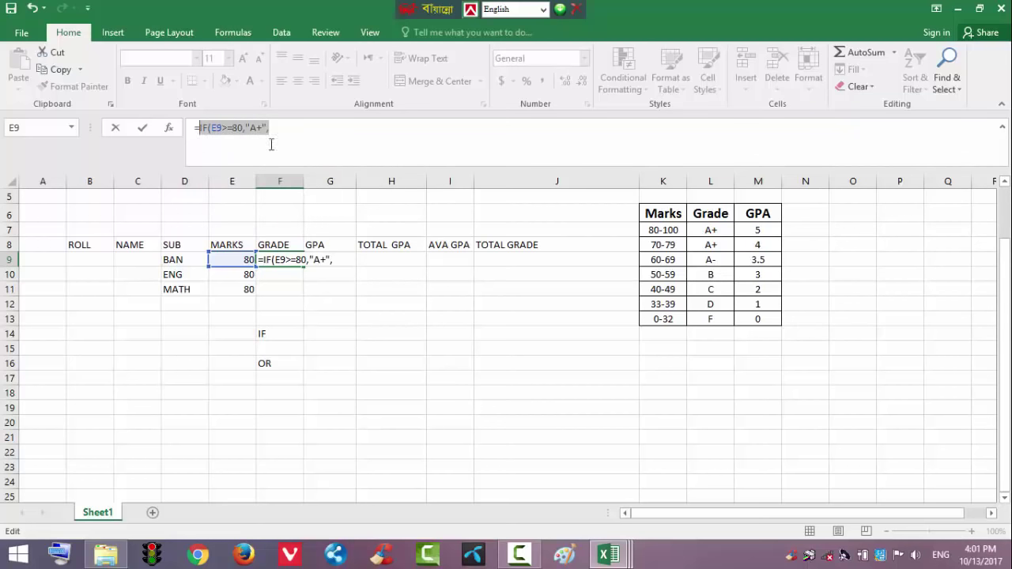
pyautogui.click(60, 71)
pyautogui.click(279, 133)
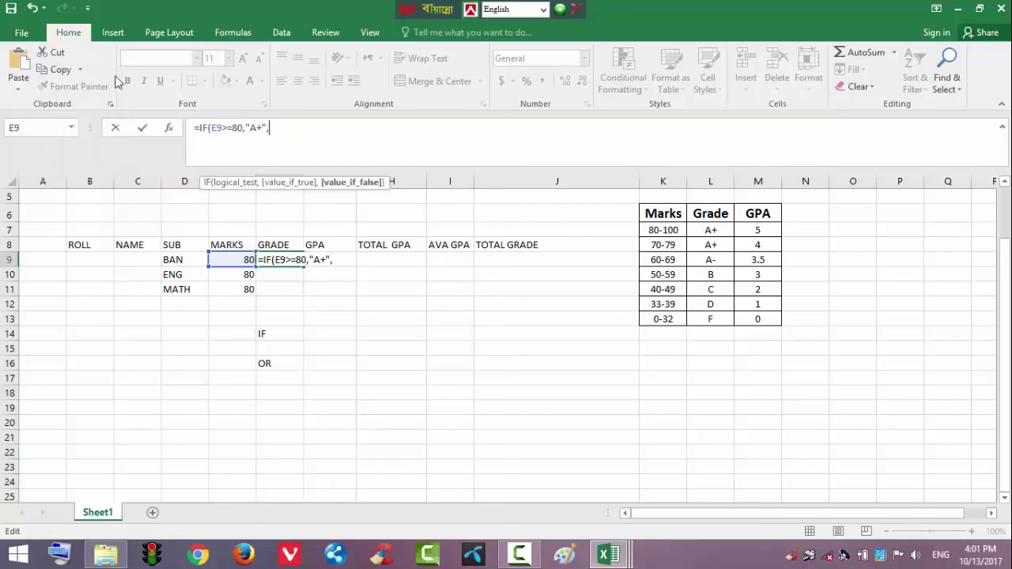
pyautogui.click(18, 63)
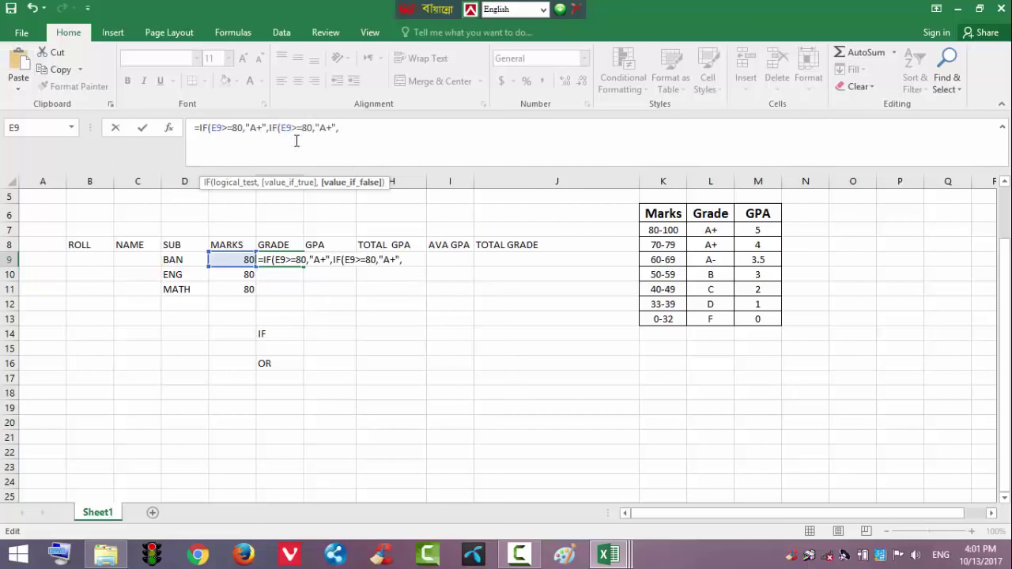
pyautogui.click(307, 128)
pyautogui.press('BackSpace')
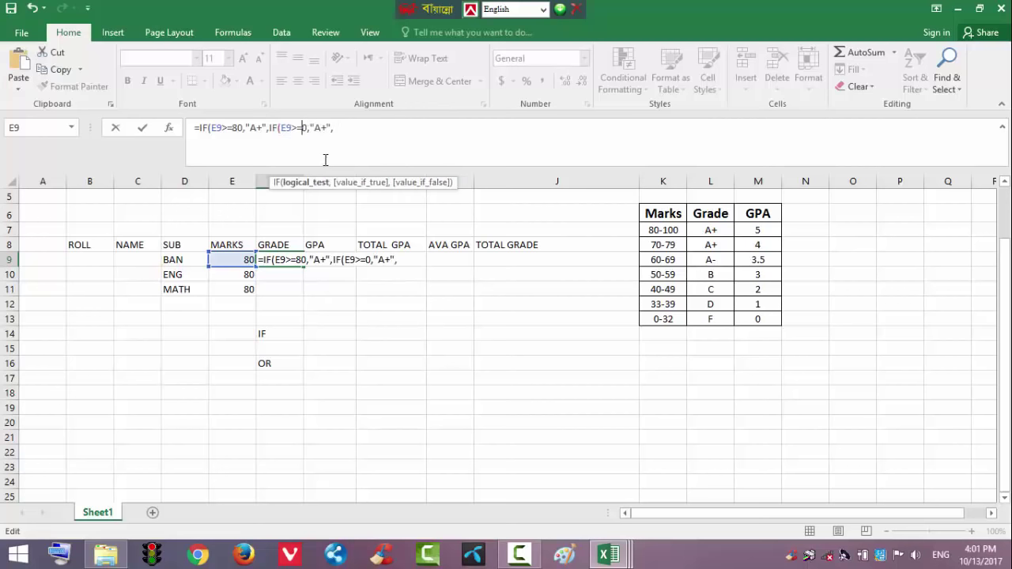
pyautogui.write('7')
pyautogui.click(333, 128)
pyautogui.press('BackSpace')
pyautogui.click(337, 130)
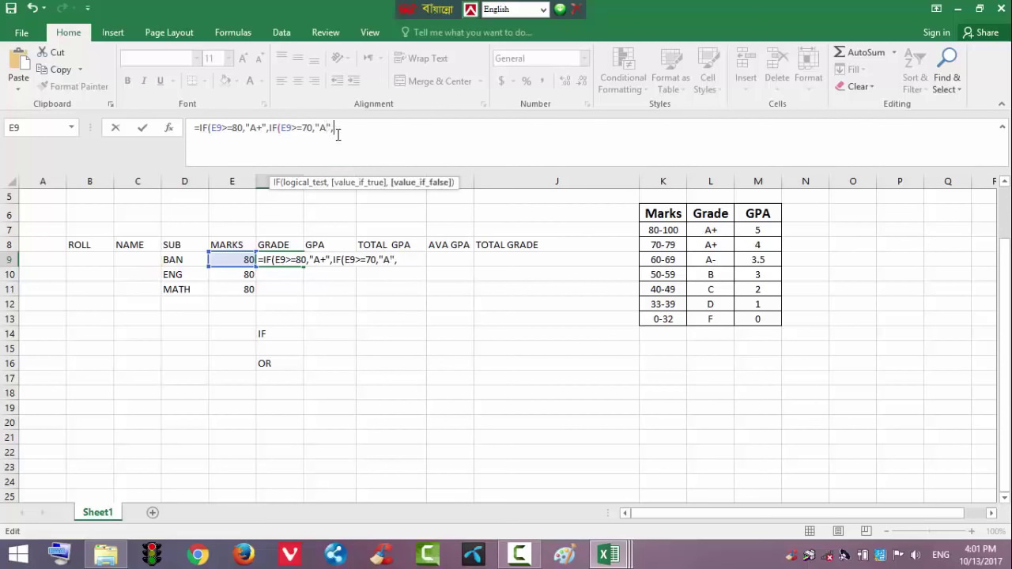
# Step: Add a third nested IF testing E9>=60 for grade A-
pyautogui.hotkey('ctrl', 'v')
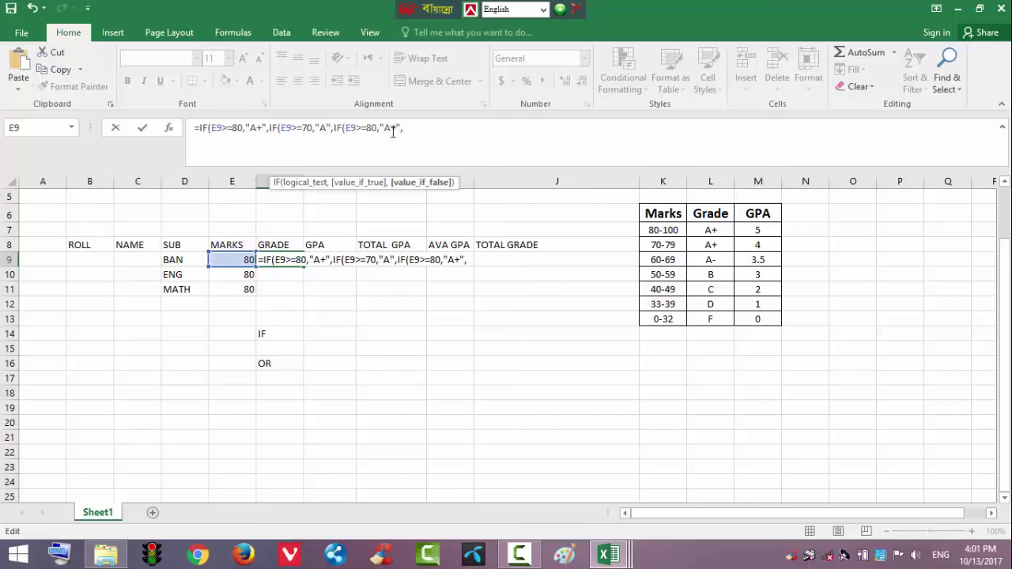
pyautogui.click(370, 128)
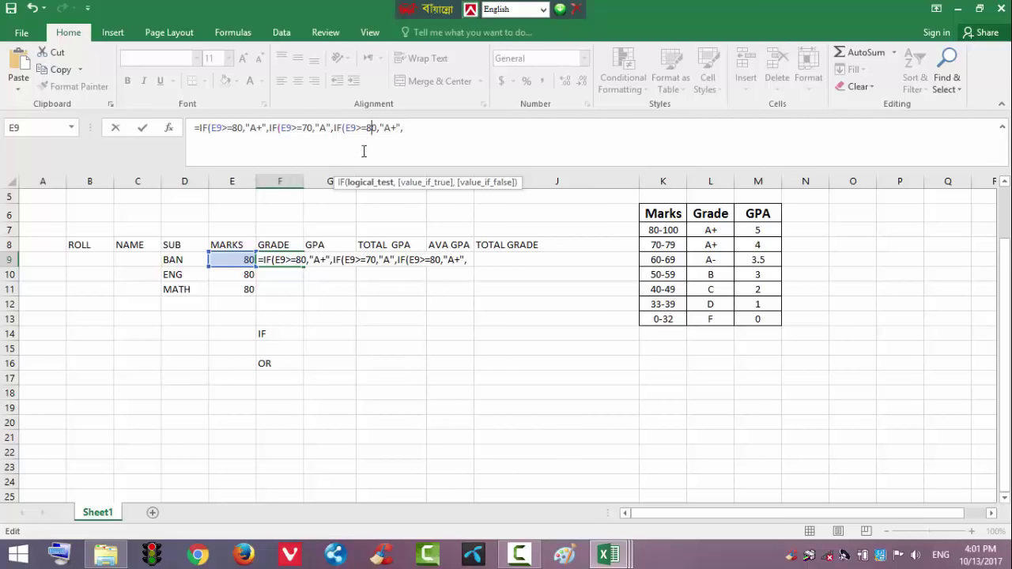
pyautogui.press('BackSpace')
pyautogui.write('6')
pyautogui.click(394, 128)
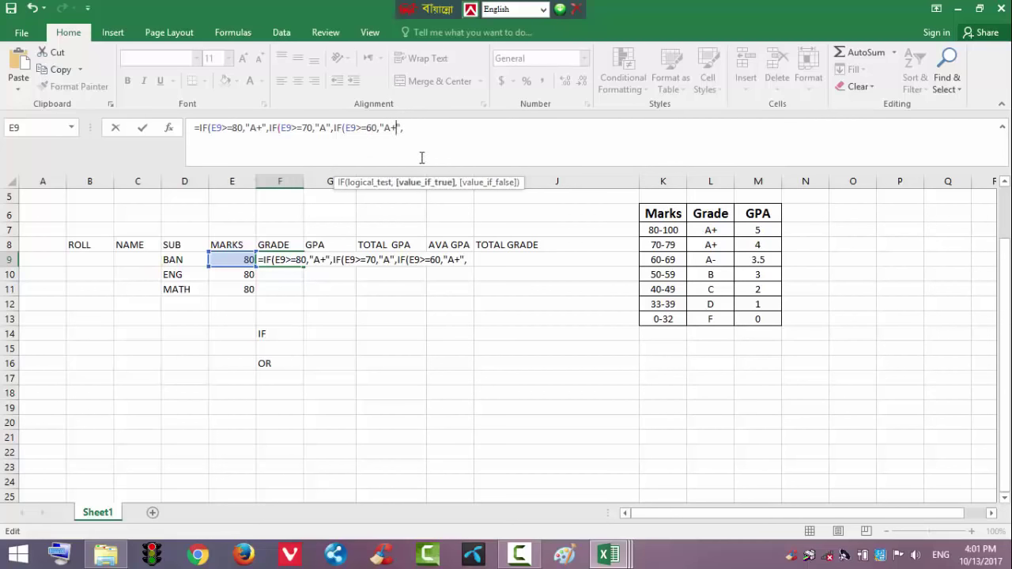
pyautogui.press('BackSpace')
pyautogui.write('-')
# Step: Add a fourth nested IF testing E9>=50 for grade B
pyautogui.hotkey('ctrl', 'v')
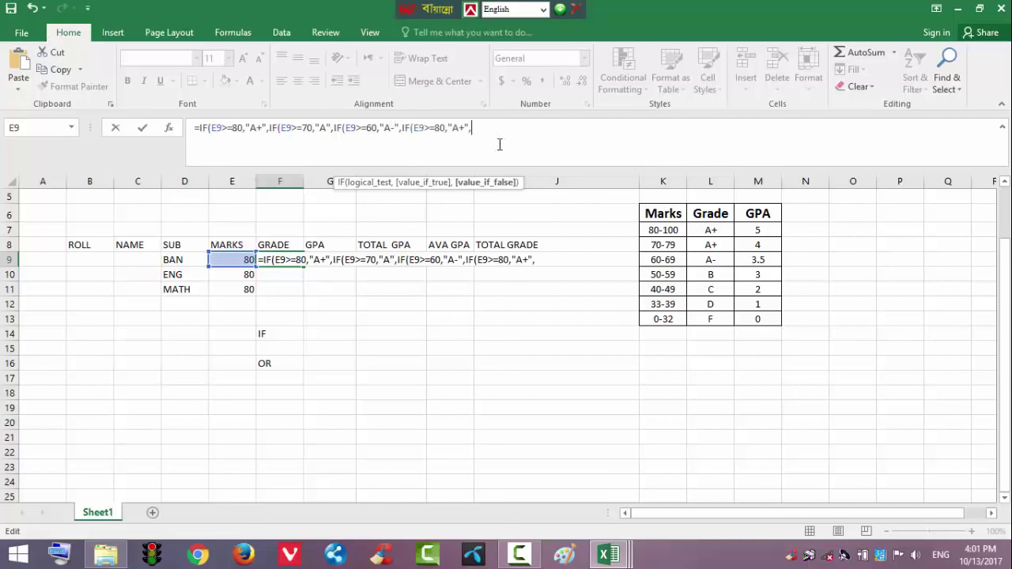
pyautogui.click(438, 128)
pyautogui.press('BackSpace')
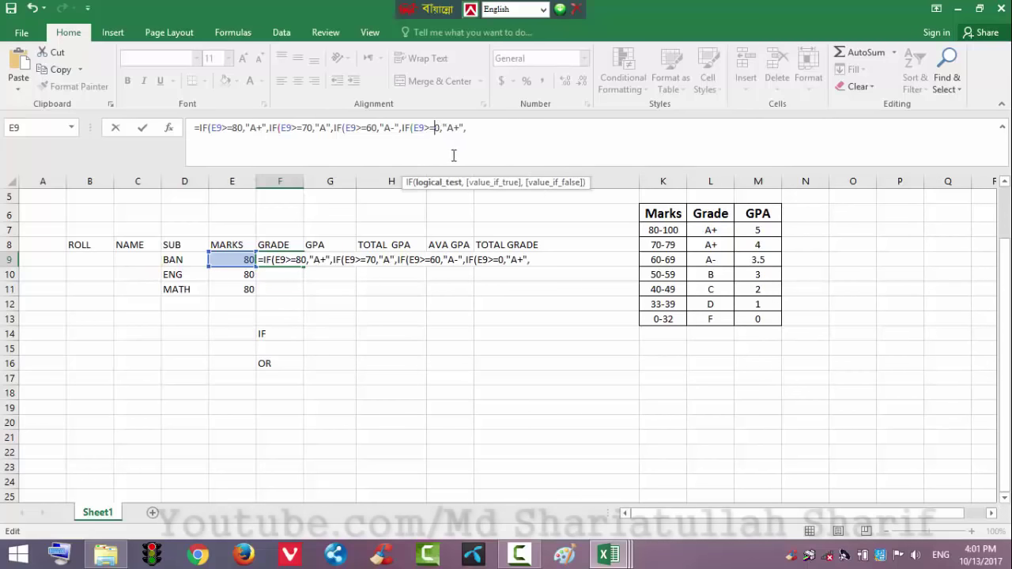
pyautogui.write('5')
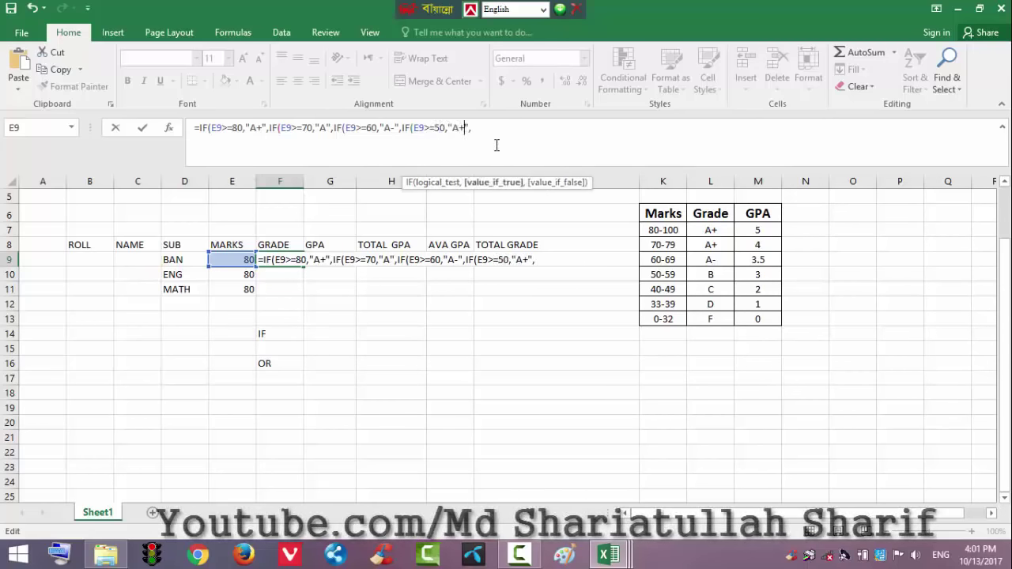
pyautogui.click(451, 166)
pyautogui.press('Delete')
pyautogui.press('Delete')
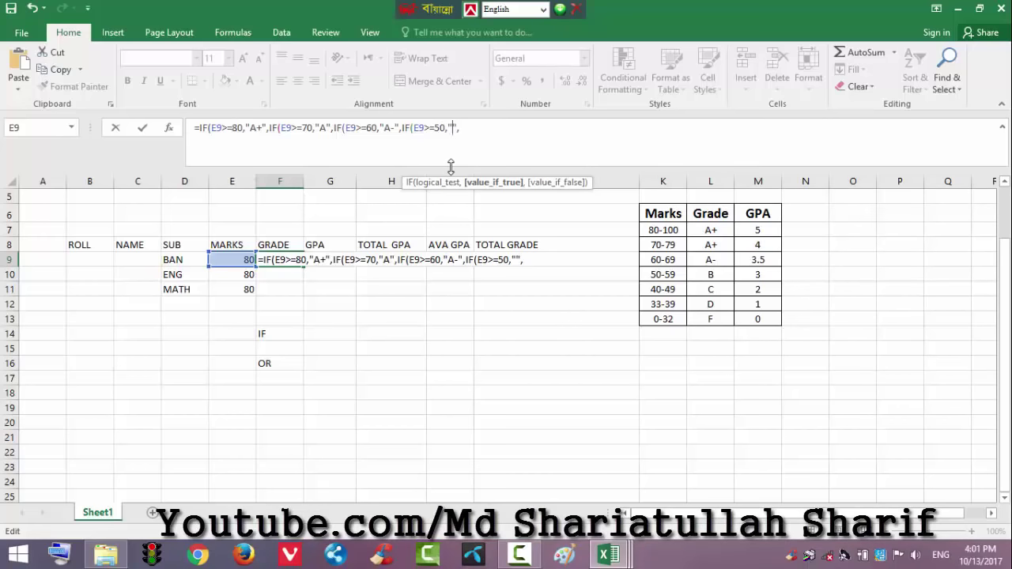
pyautogui.write('B')
pyautogui.press('Right')
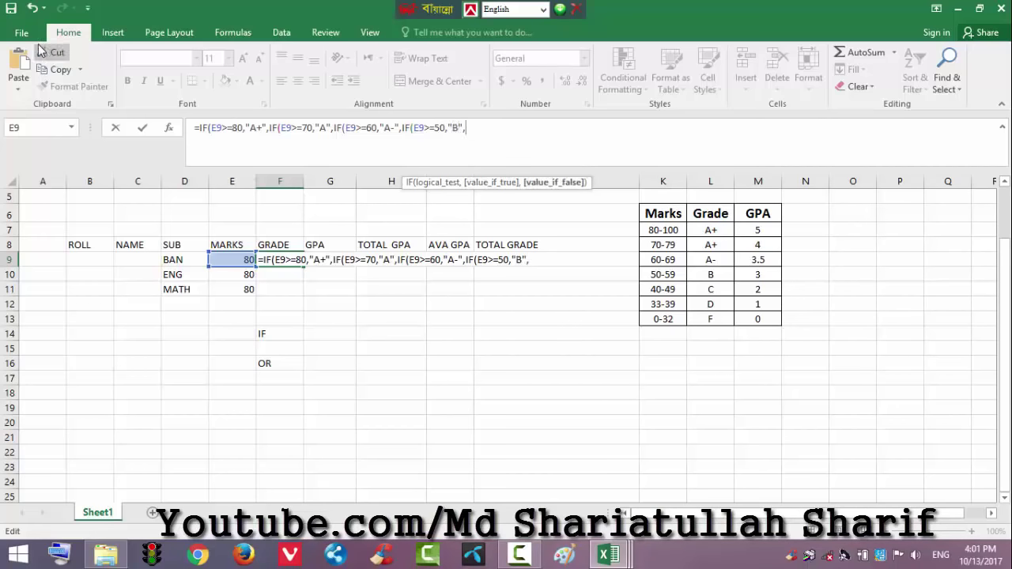
# Step: Paste a fifth IF clause and change its threshold to 40
pyautogui.click(19, 63)
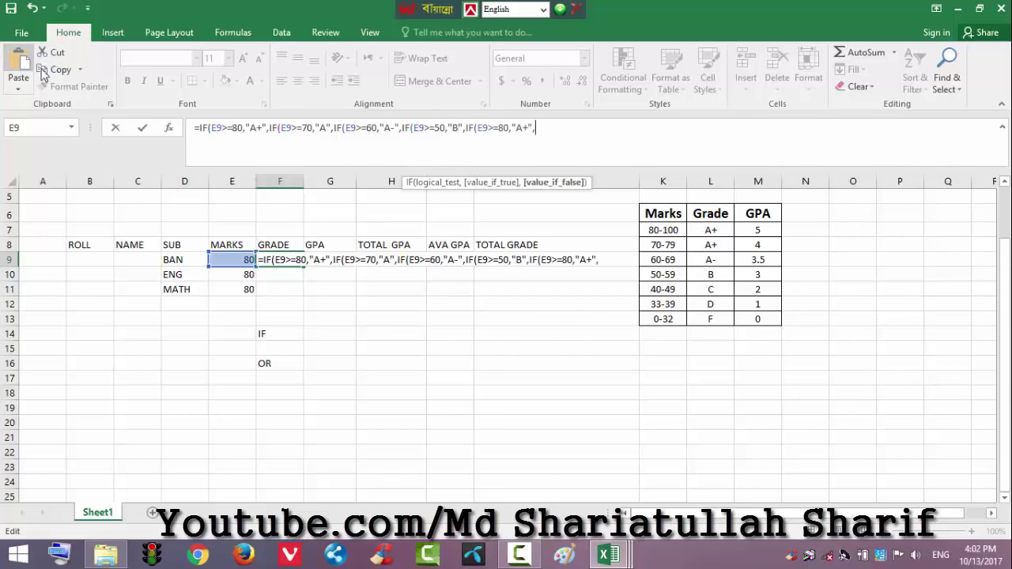
pyautogui.click(504, 128)
pyautogui.press('BackSpace')
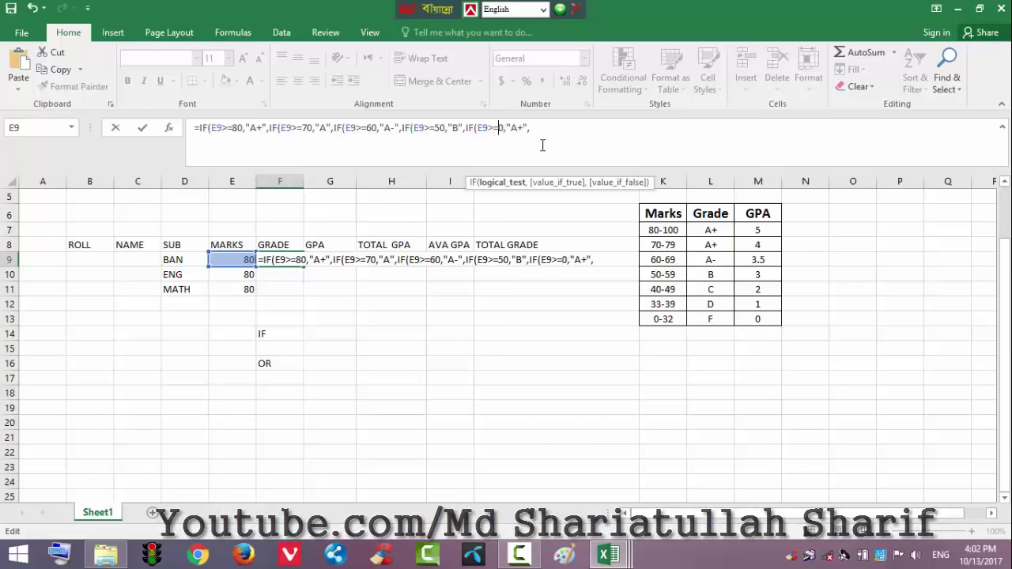
pyautogui.write('4')
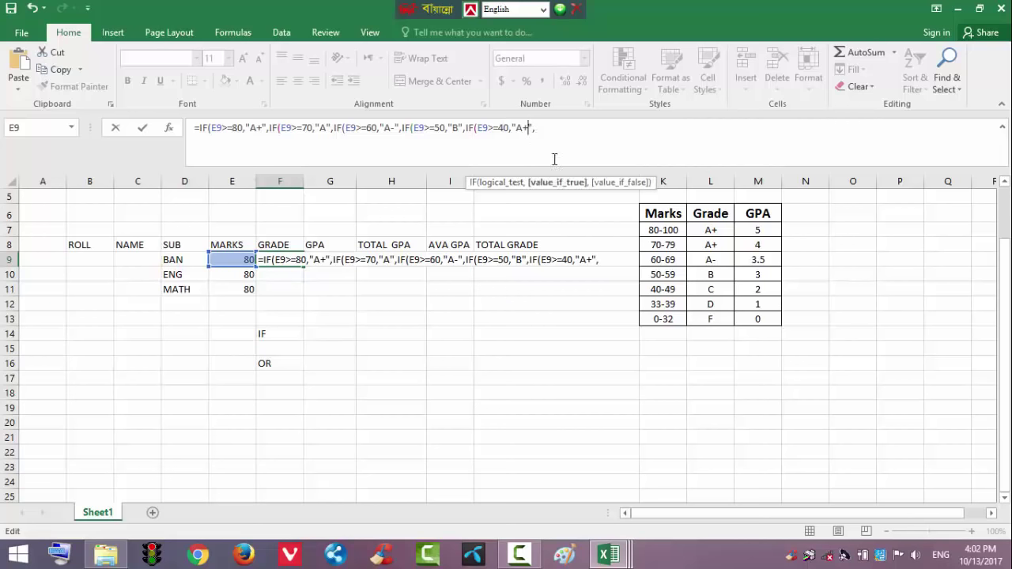
pyautogui.click(545, 183)
# Step: Give the 40 test grade C and add a nested test E9>=33 for grade D
pyautogui.write('""')
pyautogui.press('Left')
pyautogui.write('C')
pyautogui.hotkey('ctrl', 'v')
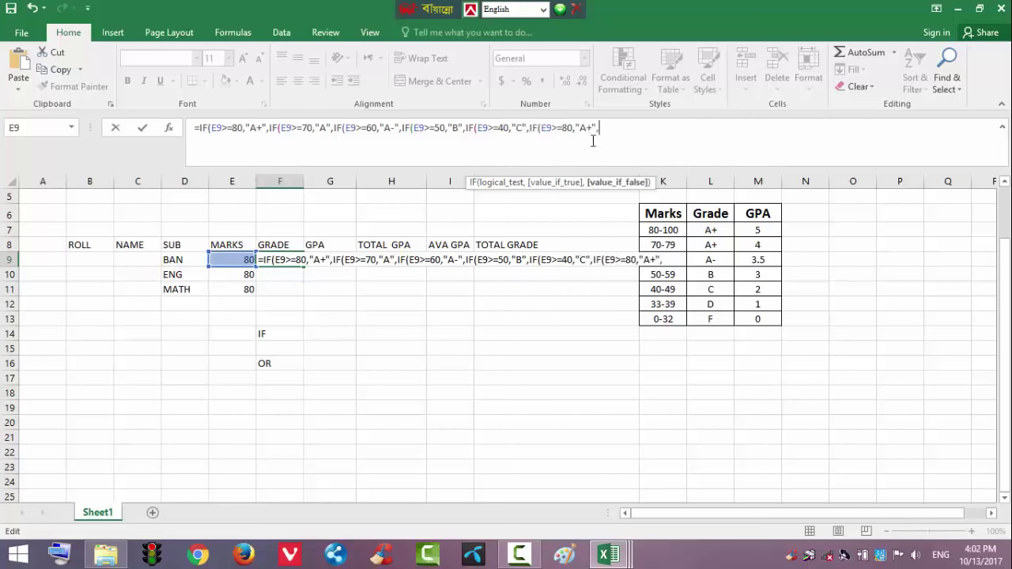
pyautogui.click(567, 127)
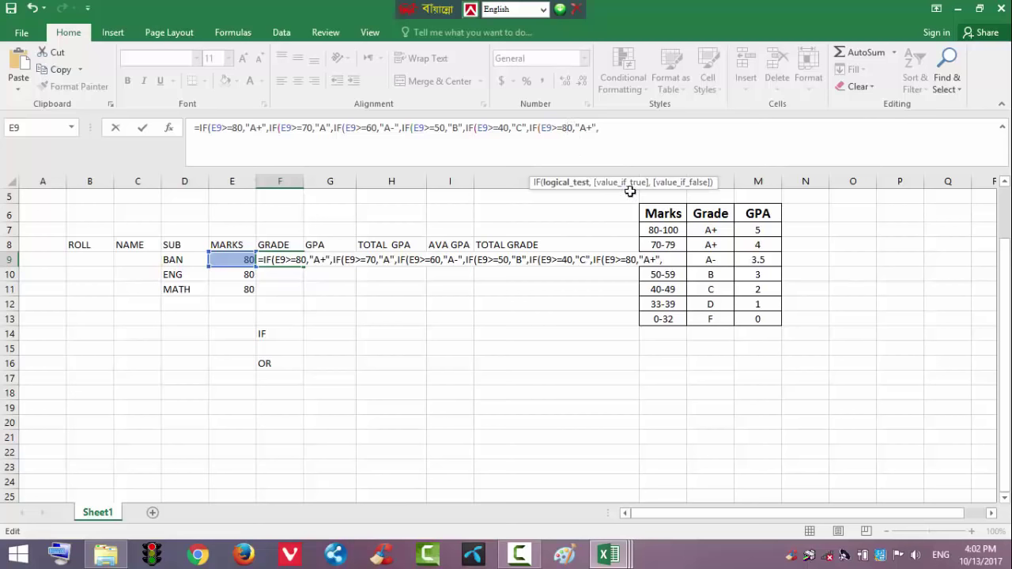
pyautogui.press('BackSpace')
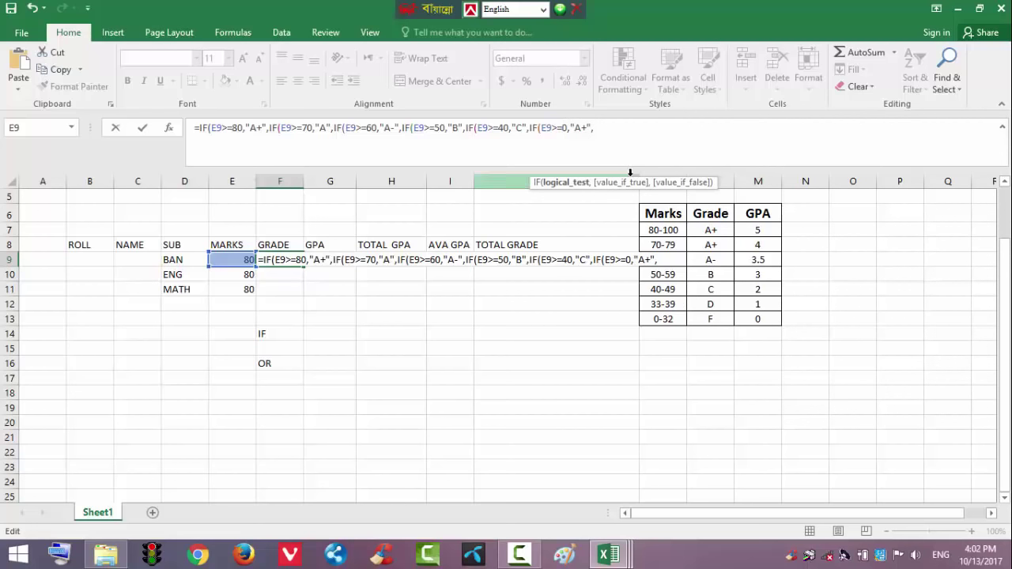
pyautogui.press('BackSpace')
pyautogui.write('33')
pyautogui.click(594, 129)
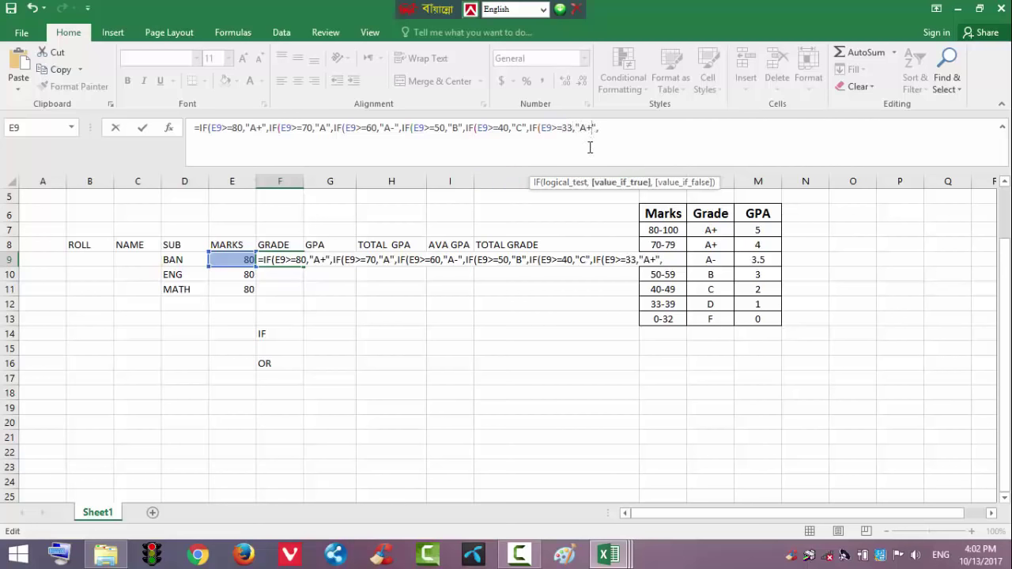
pyautogui.press('BackSpace')
pyautogui.press('BackSpace')
pyautogui.write('D')
pyautogui.click(604, 129)
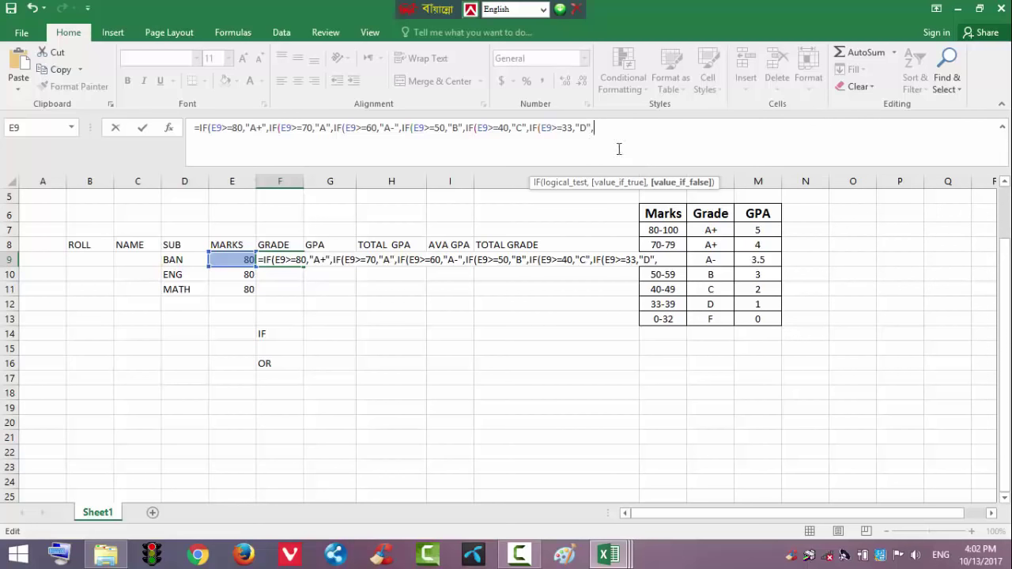
# Step: Add a final E9>=0 test for grade F and close the formula with parentheses
pyautogui.click(19, 62)
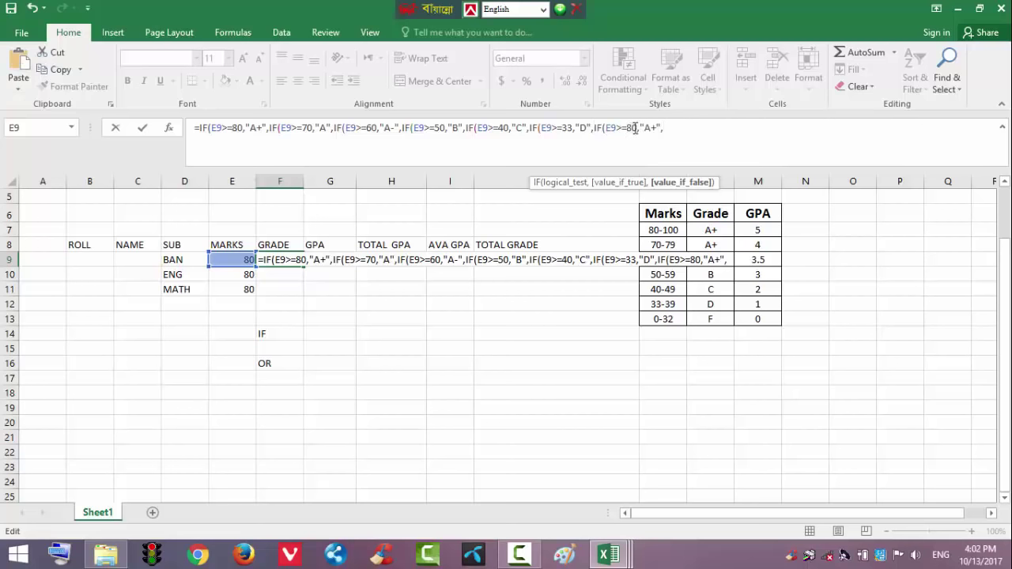
pyautogui.click(635, 128)
pyautogui.press('BackSpace')
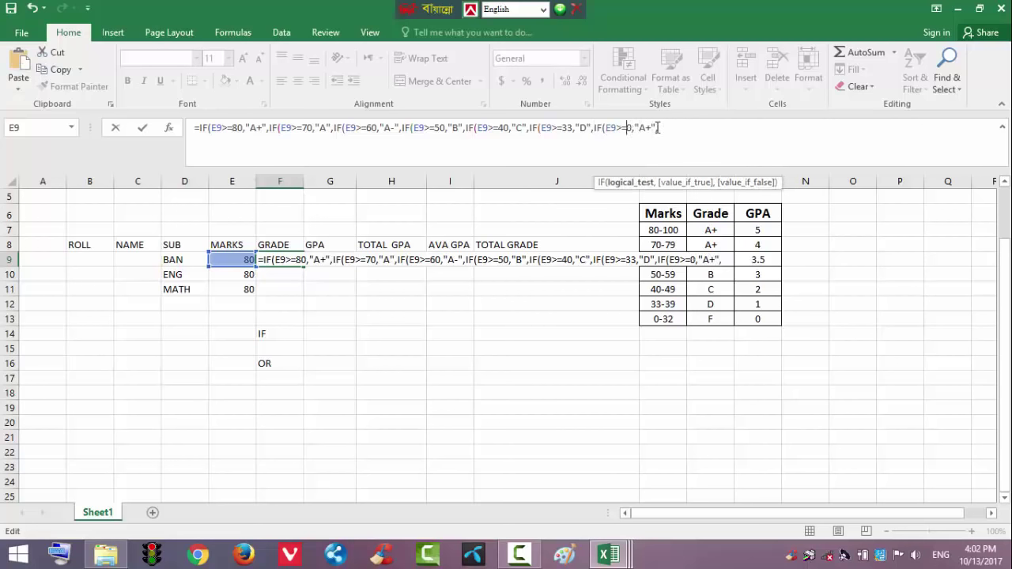
pyautogui.click(649, 127)
pyautogui.press('BackSpace')
pyautogui.press('BackSpace')
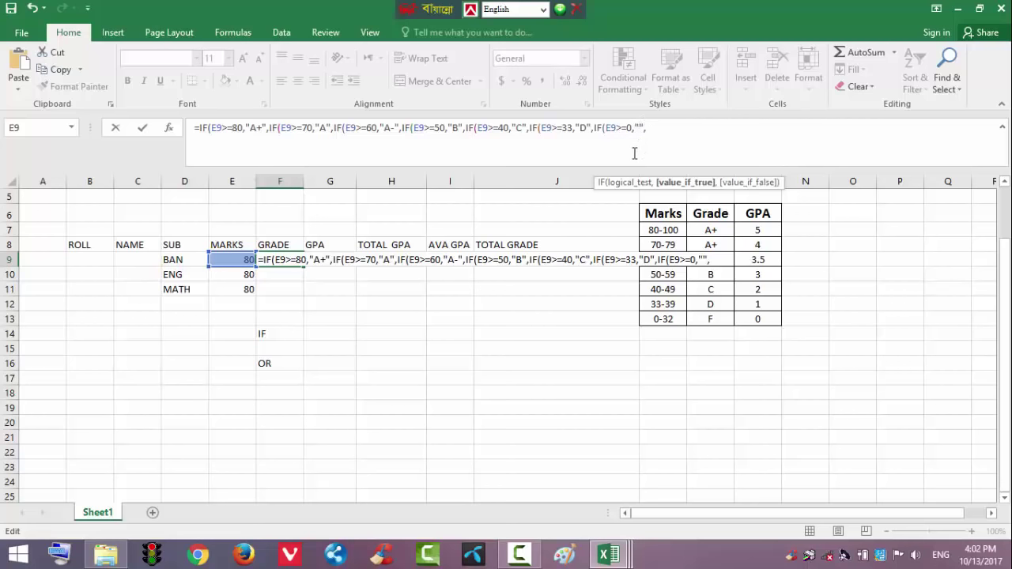
pyautogui.write('F')
pyautogui.click(665, 130)
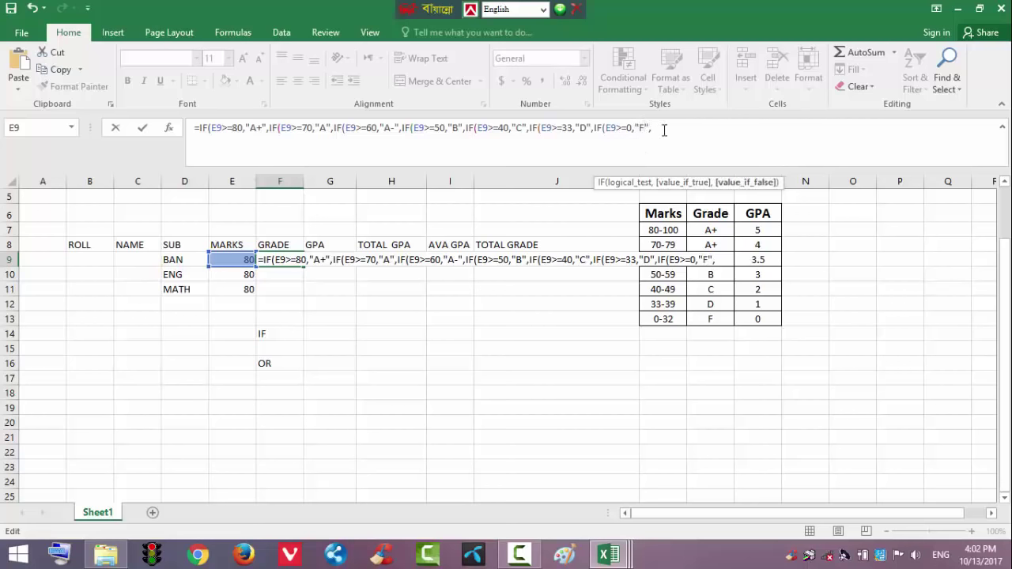
pyautogui.press('BackSpace')
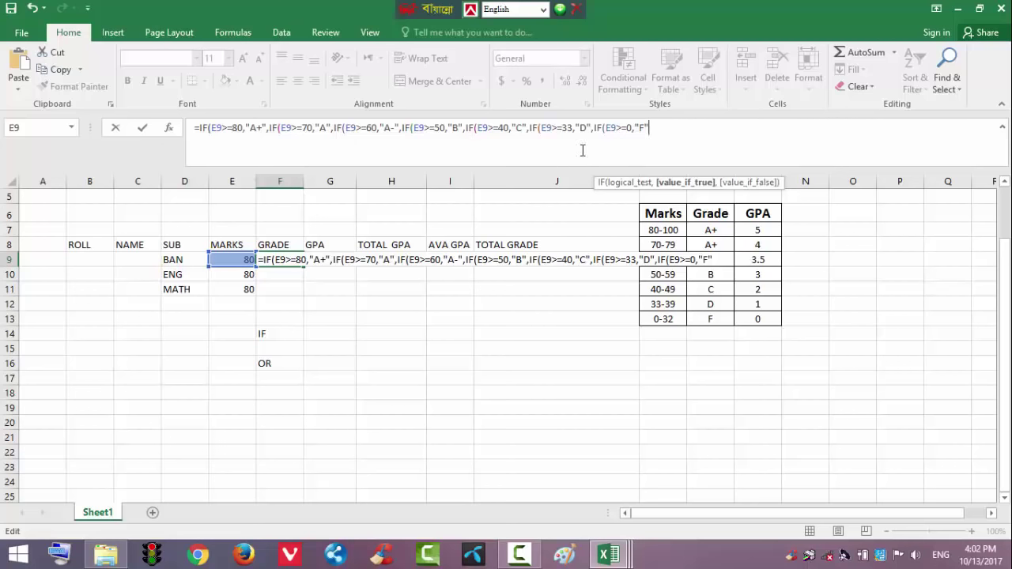
pyautogui.write(')))')
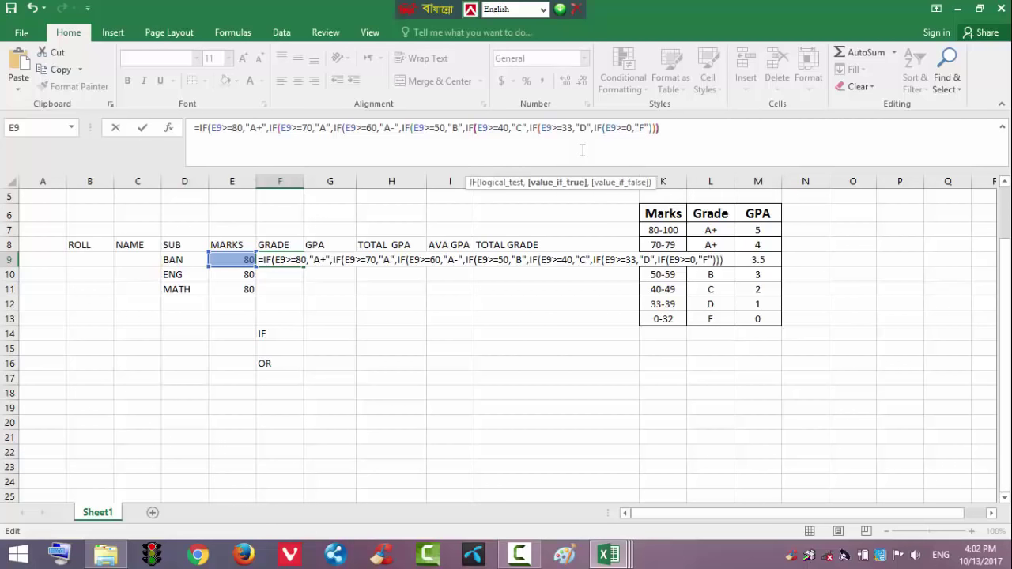
pyautogui.write(')))')
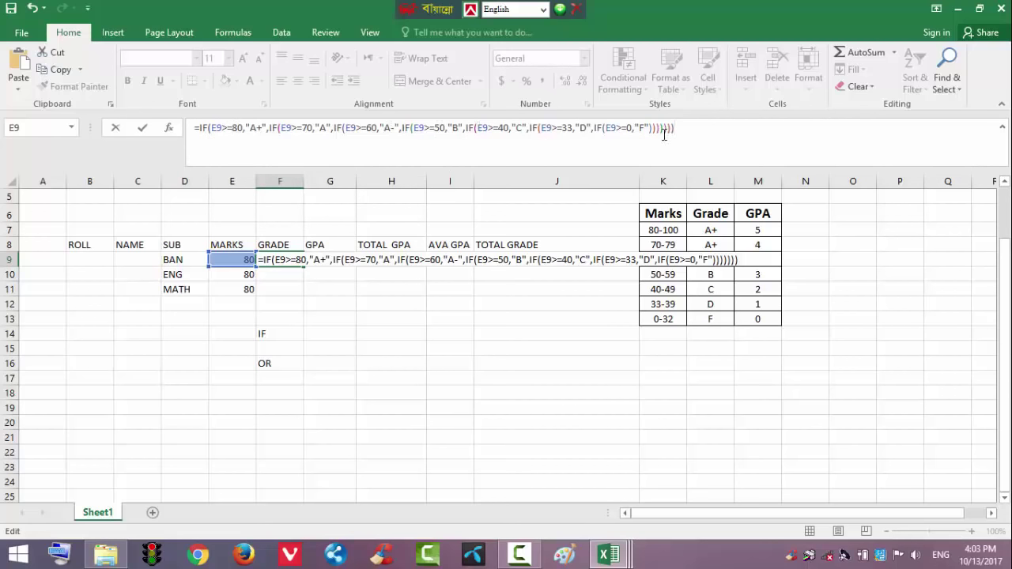
# Step: Commit the nested IF grade formula in F9 and check it
pyautogui.press('Return')
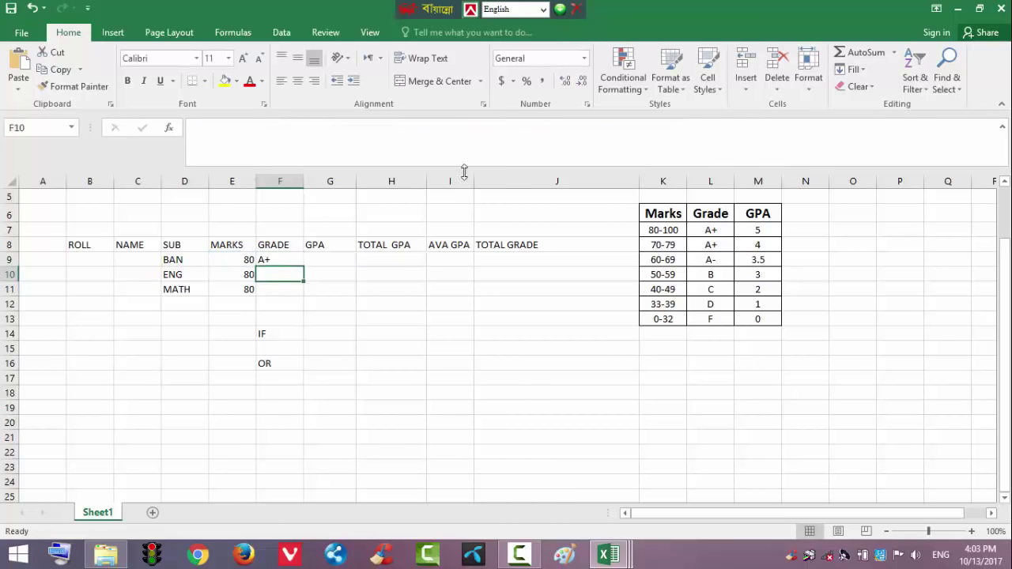
pyautogui.click(277, 259)
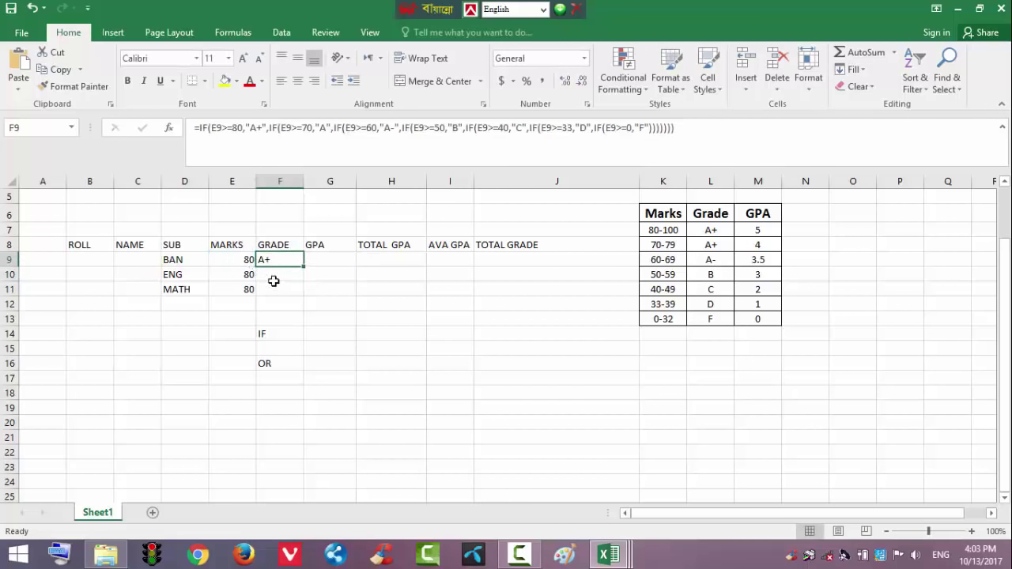
pyautogui.click(268, 274)
# Step: Try BAN marks 32, 60 and 75 in E9, getting grades F, A- and A
pyautogui.click(236, 262)
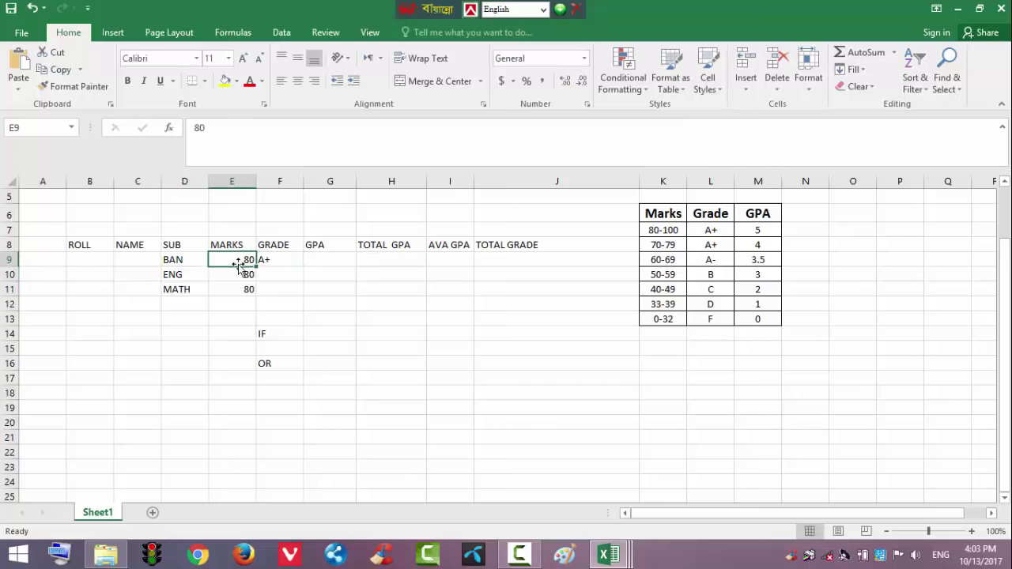
pyautogui.write('0-')
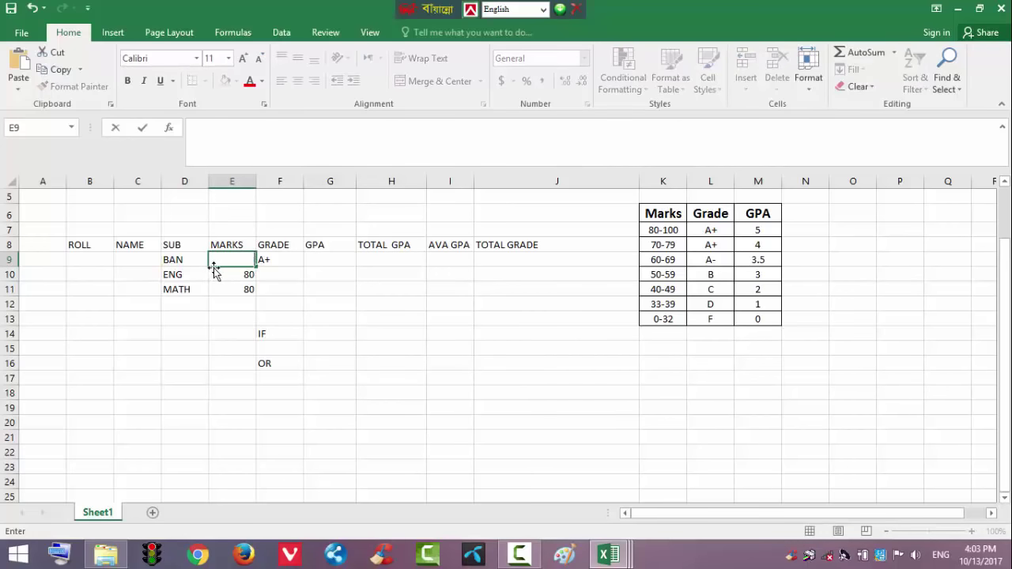
pyautogui.write('32')
pyautogui.click(229, 315)
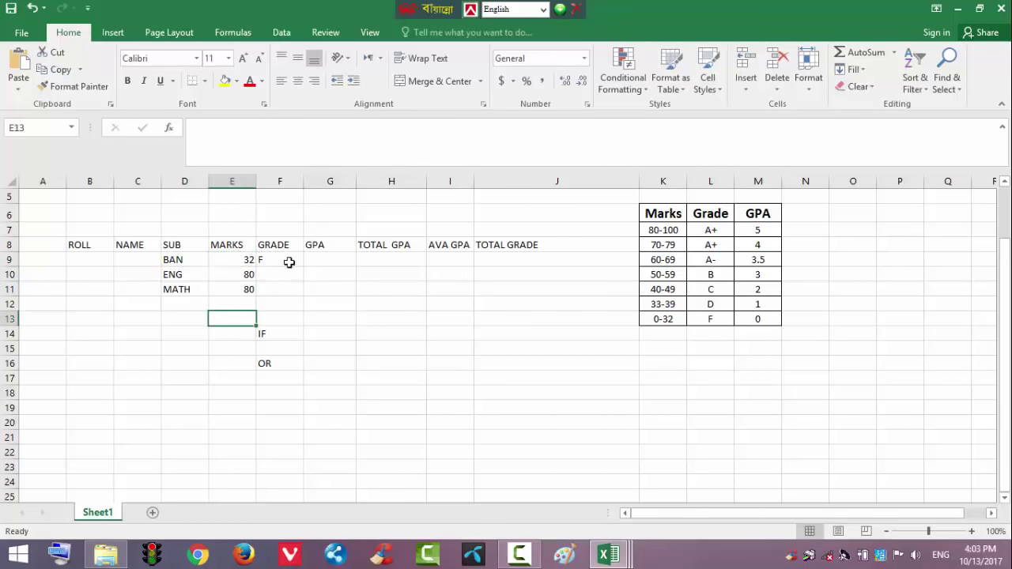
pyautogui.click(238, 260)
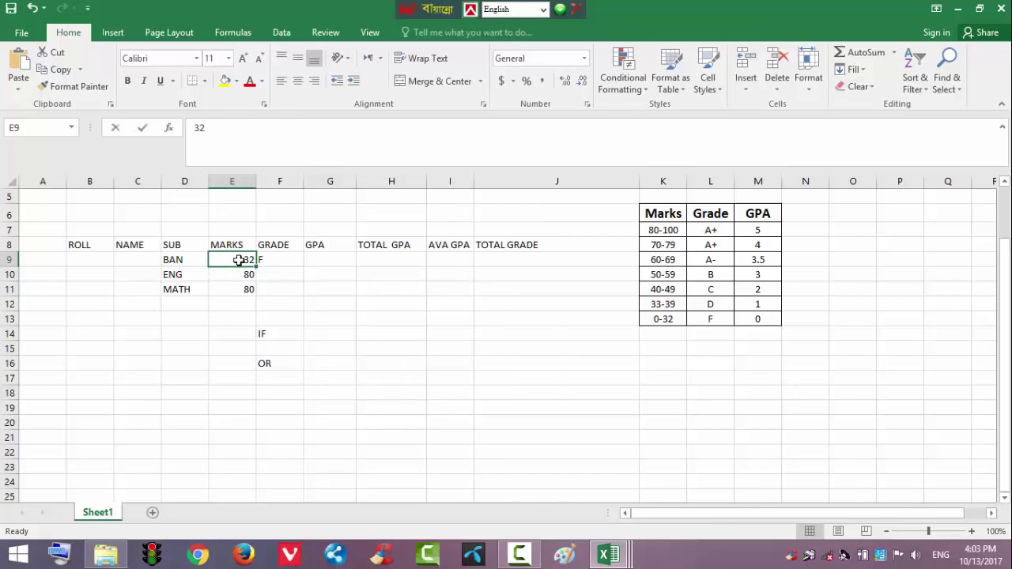
pyautogui.write('60')
pyautogui.click(357, 321)
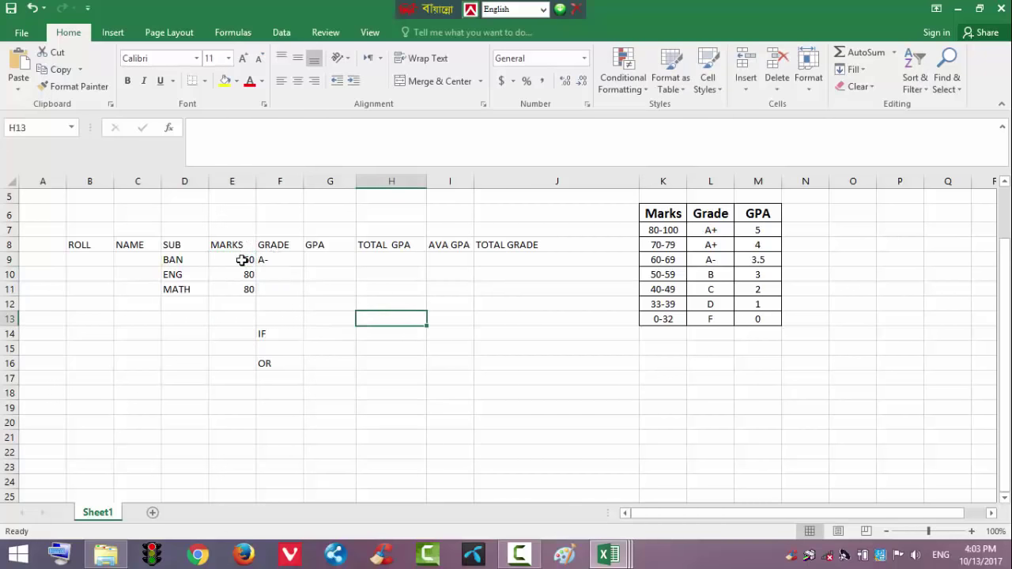
pyautogui.click(242, 260)
pyautogui.write('75')
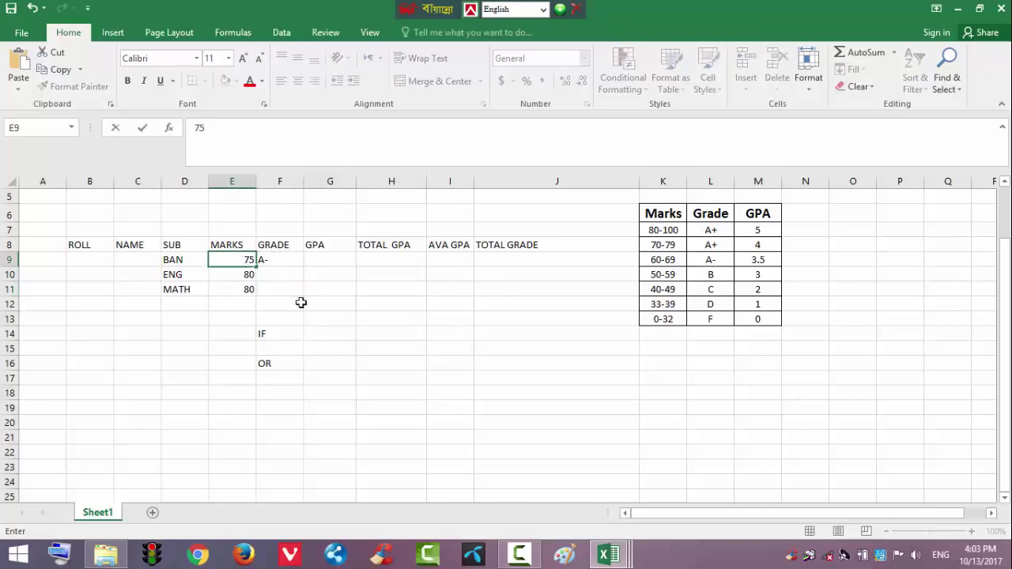
pyautogui.click(360, 360)
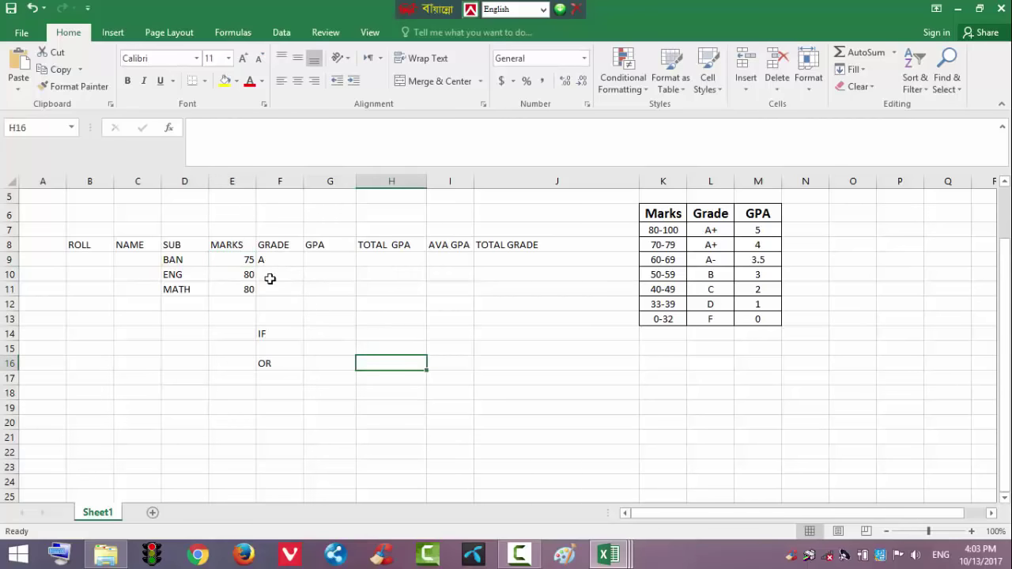
pyautogui.click(242, 261)
pyautogui.click(283, 259)
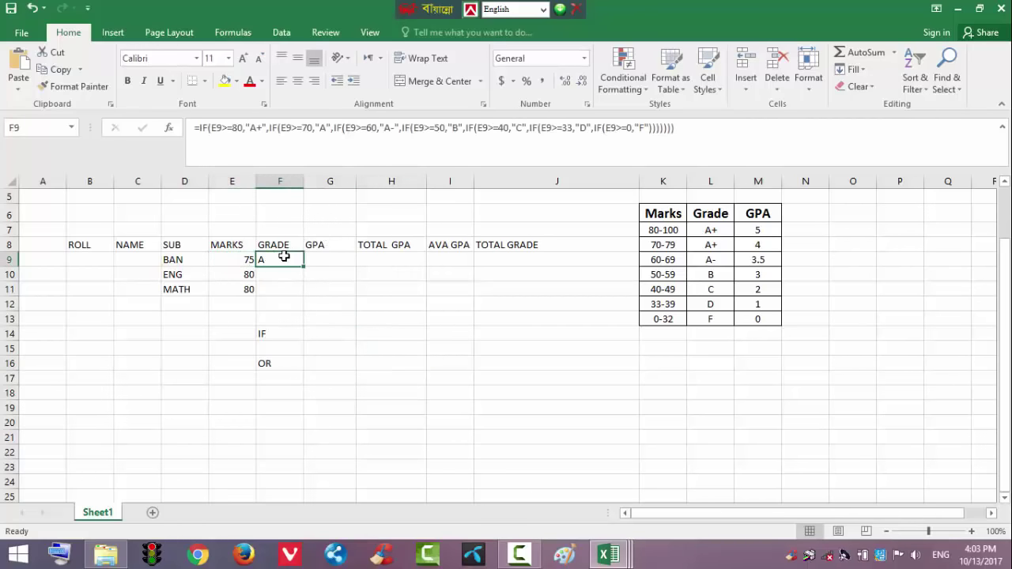
# Step: Correct the number of closing parentheses after the final "F" in F9's formula
pyautogui.click(681, 128)
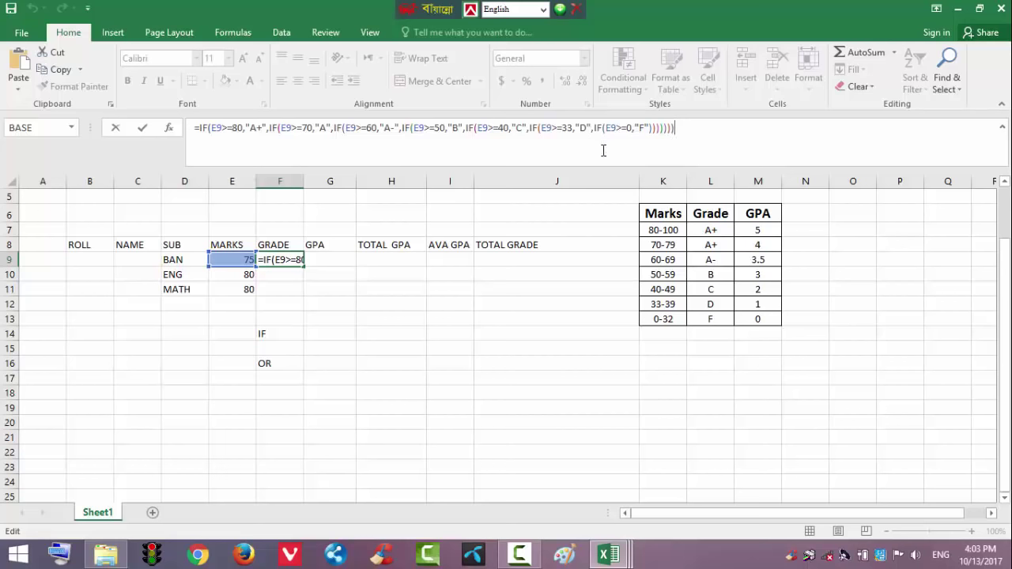
pyautogui.press('BackSpace')
pyautogui.press('BackSpace')
pyautogui.press('BackSpace')
pyautogui.press('BackSpace')
pyautogui.press('BackSpace')
pyautogui.press('BackSpace')
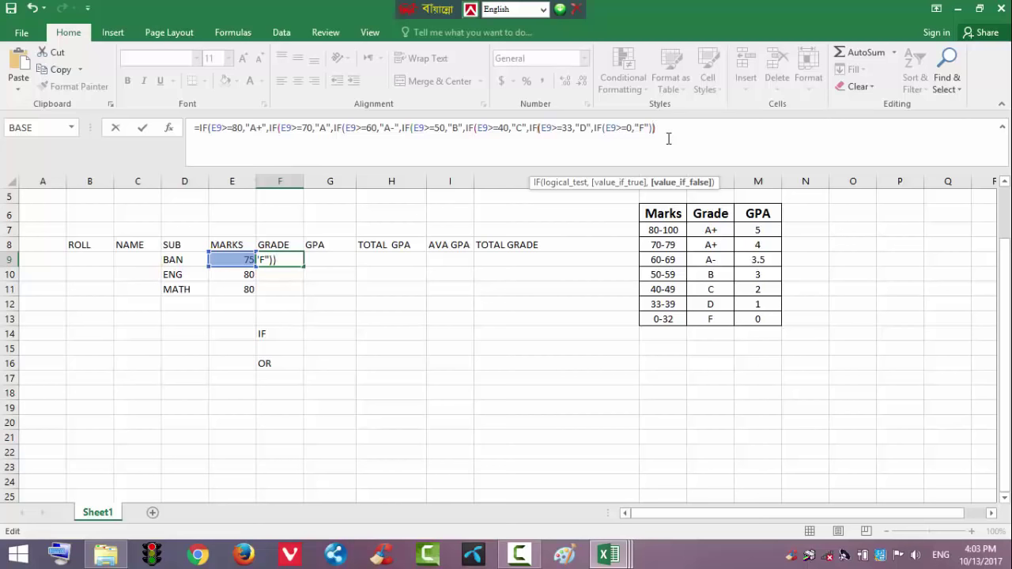
pyautogui.write(')')
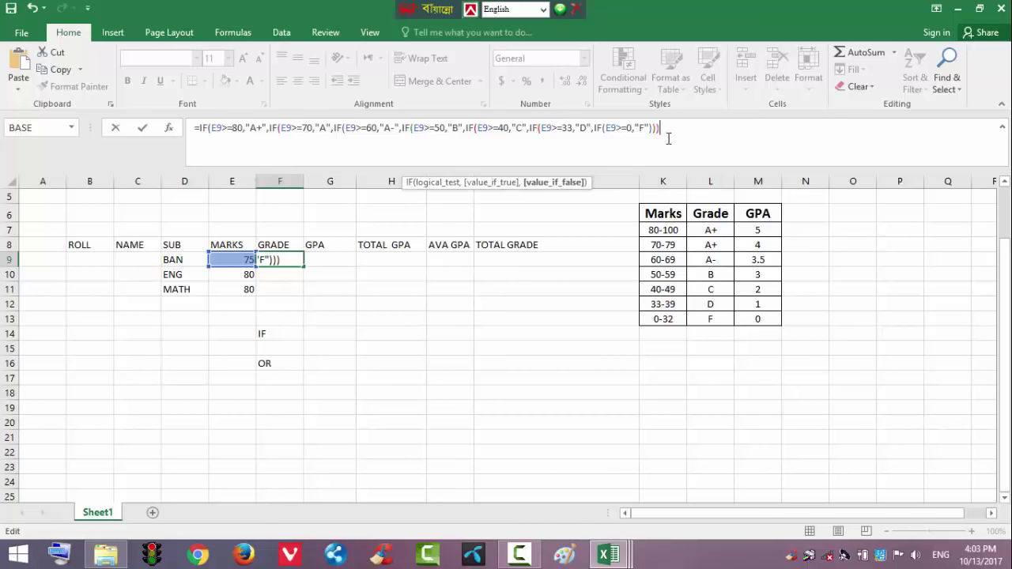
pyautogui.write(')))')
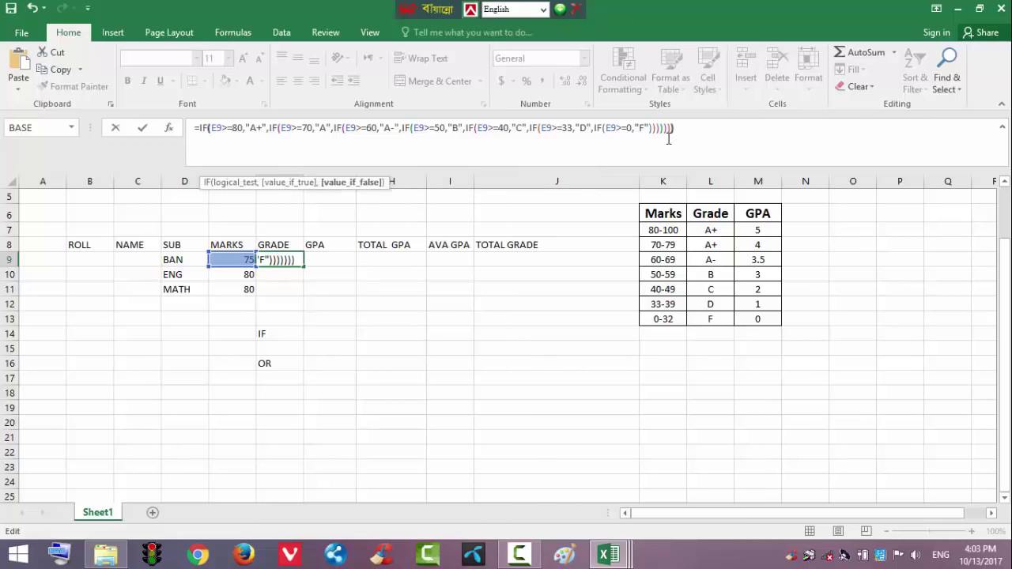
pyautogui.write(')')
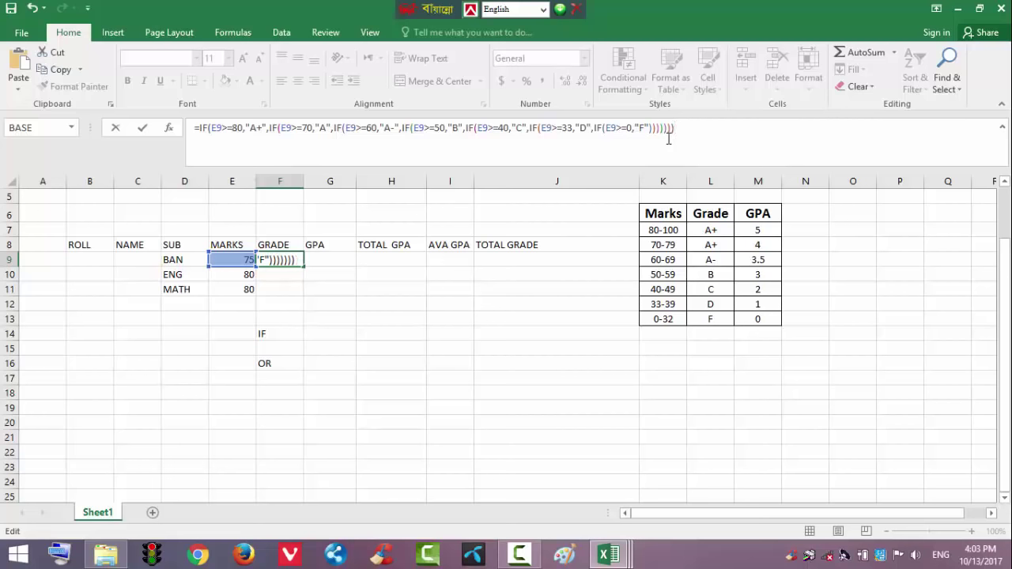
pyautogui.press('BackSpace')
pyautogui.press('BackSpace')
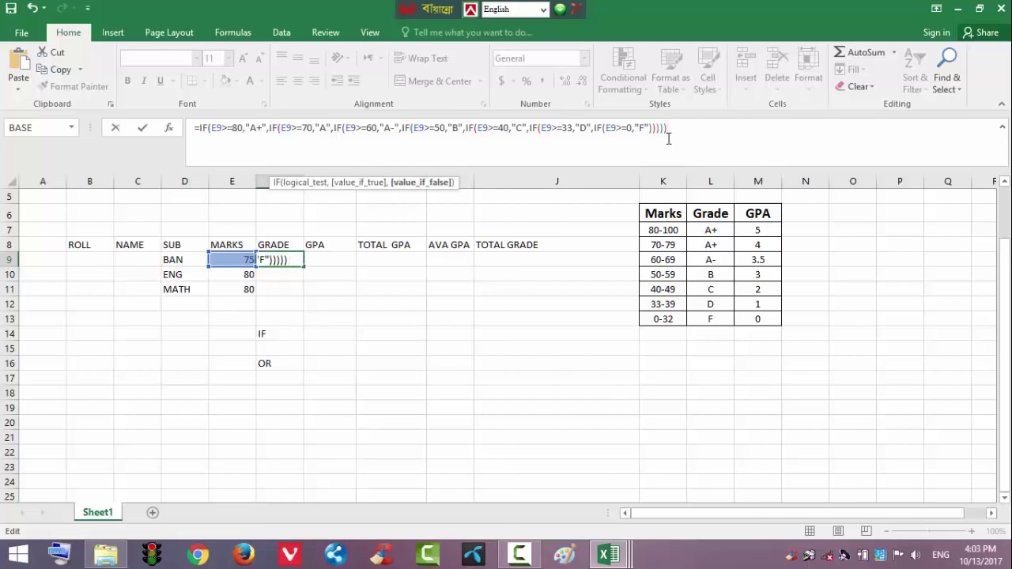
pyautogui.write('))')
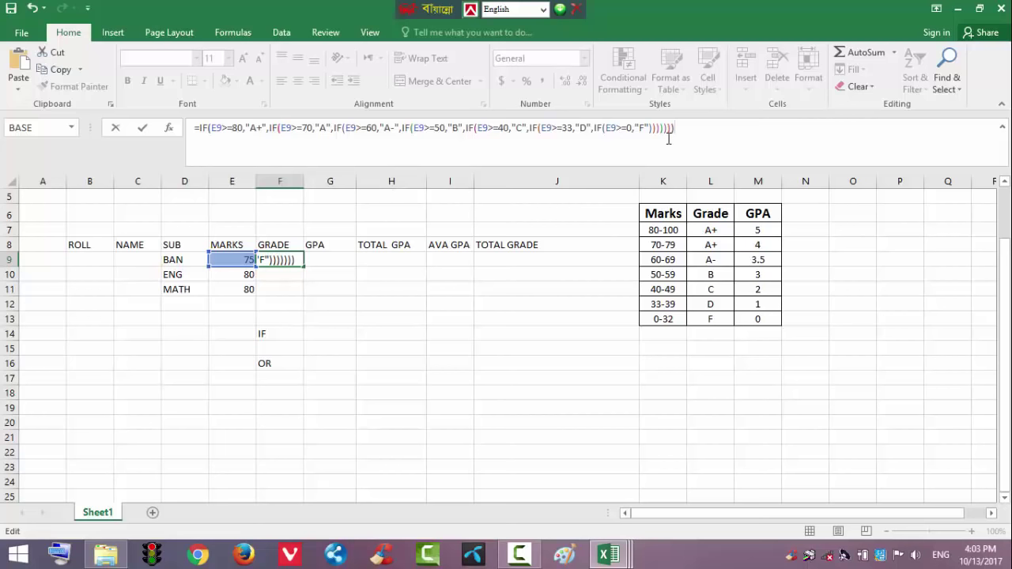
# Step: Commit the F9 formula and delete the IF and OR notes from column F
pyautogui.press('Return')
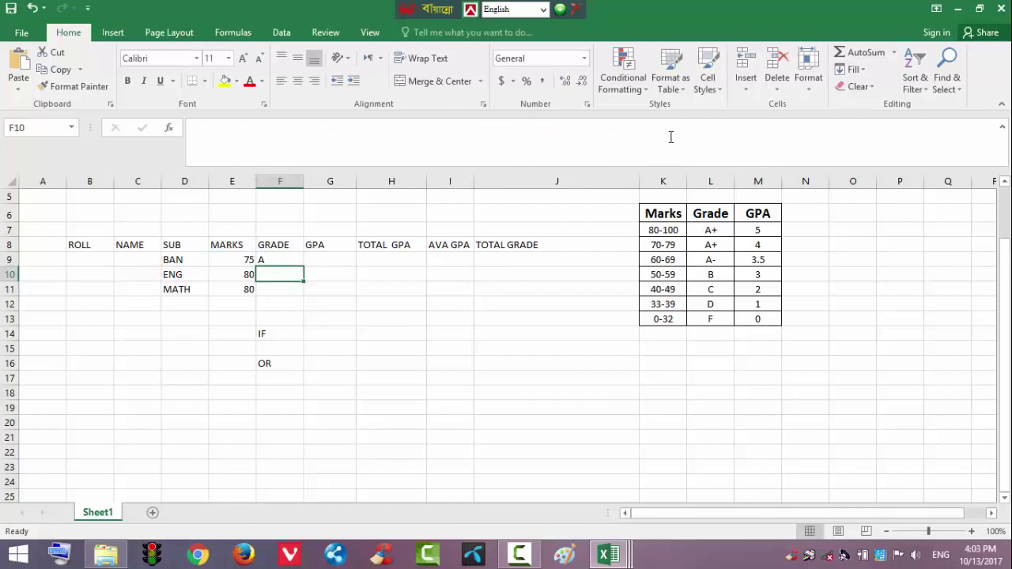
pyautogui.click(276, 260)
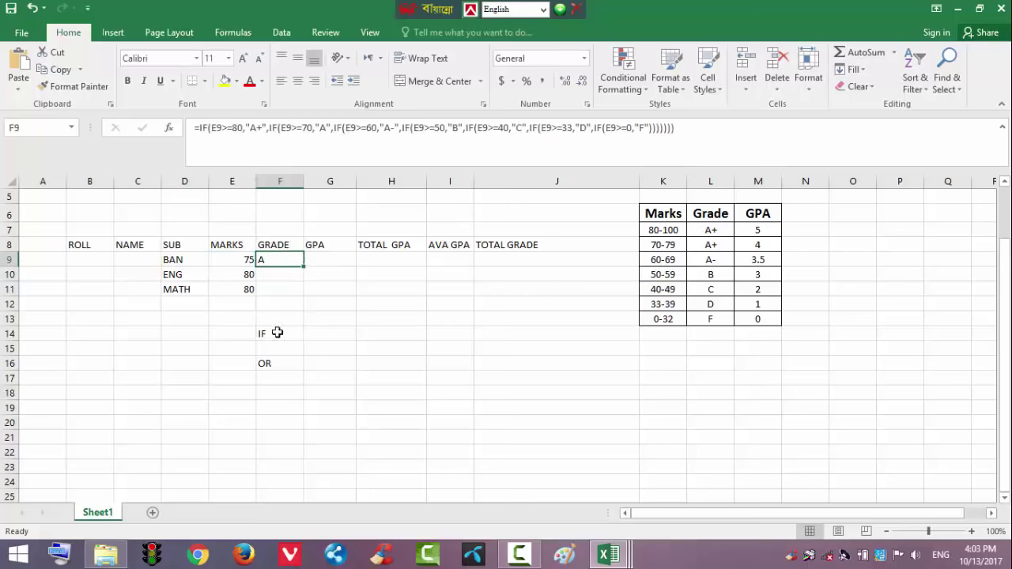
pyautogui.moveTo(260, 329); pyautogui.dragTo(284, 381)
pyautogui.press('Delete')
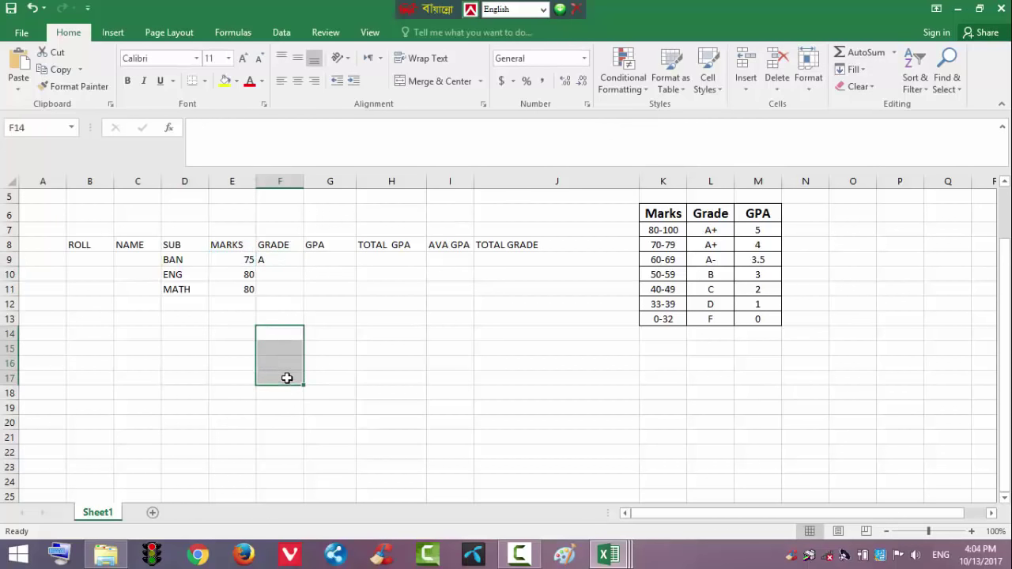
pyautogui.click(409, 335)
# Step: Fill the grade formula from F9 down through F16
pyautogui.press('Left')
pyautogui.click(237, 304)
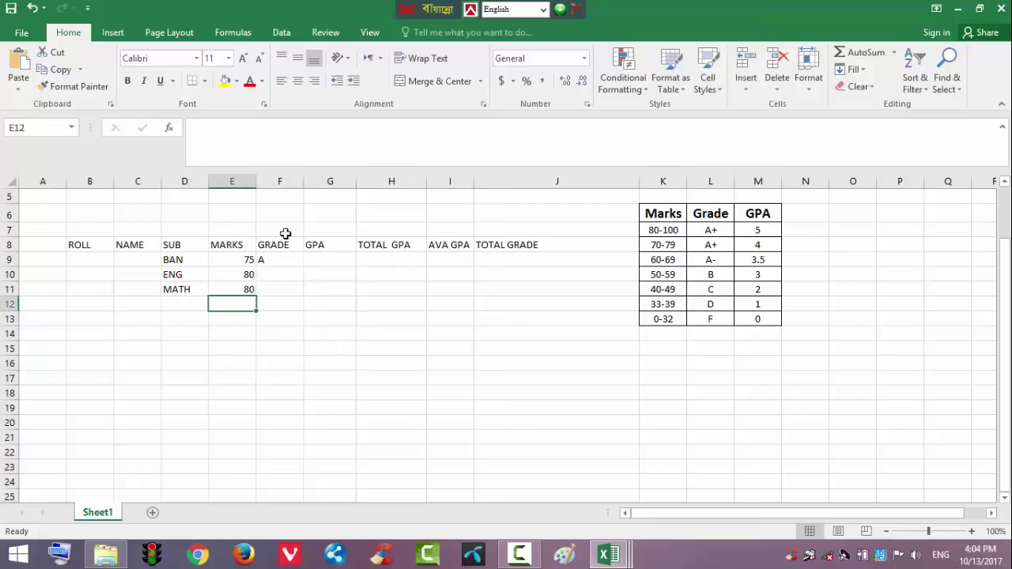
pyautogui.click(282, 260)
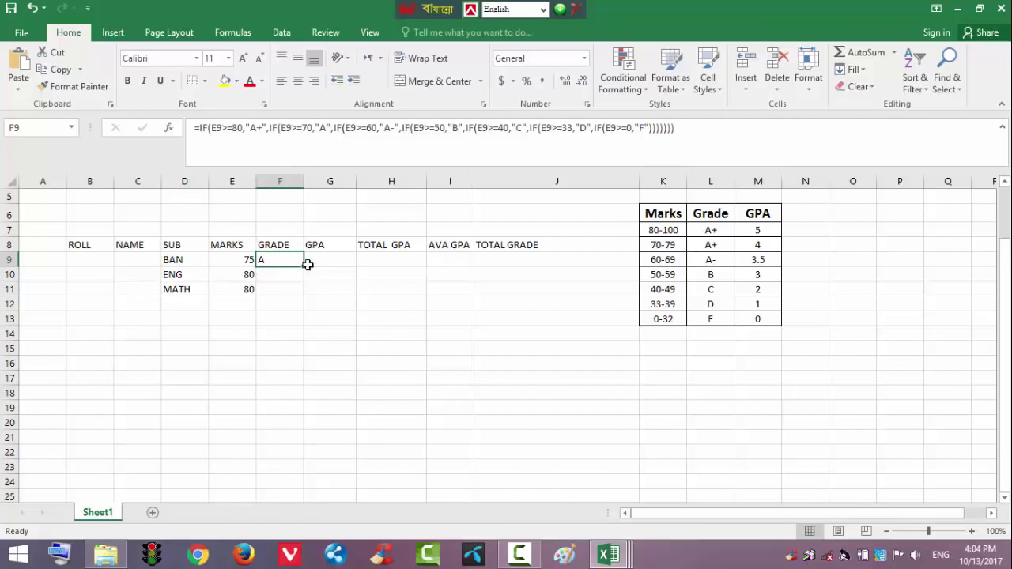
pyautogui.moveTo(302, 282); pyautogui.dragTo(303, 371)
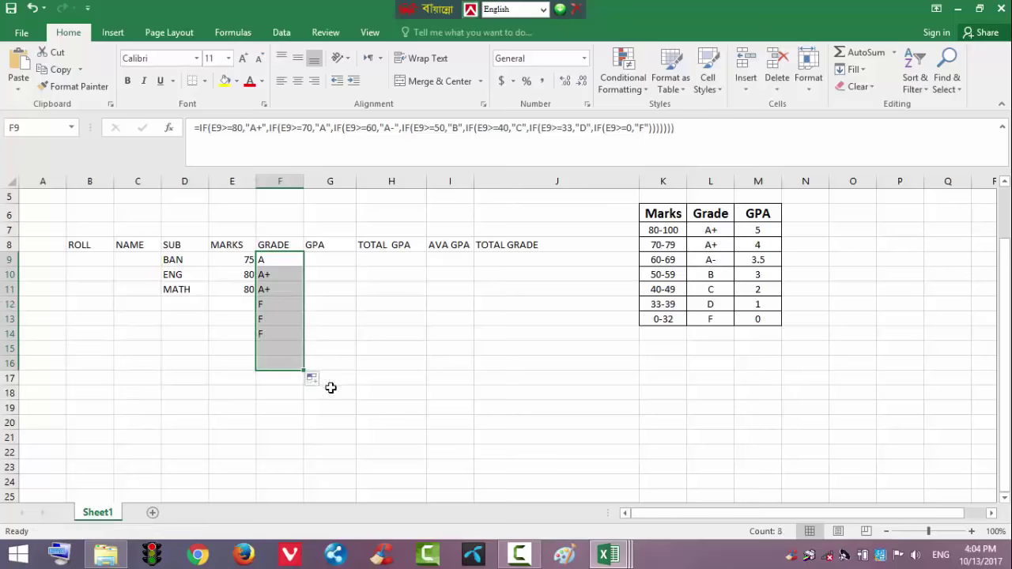
# Step: Enter test marks 50 in E12 and 55 in E13 to confirm they grade B
pyautogui.click(238, 302)
pyautogui.write('50')
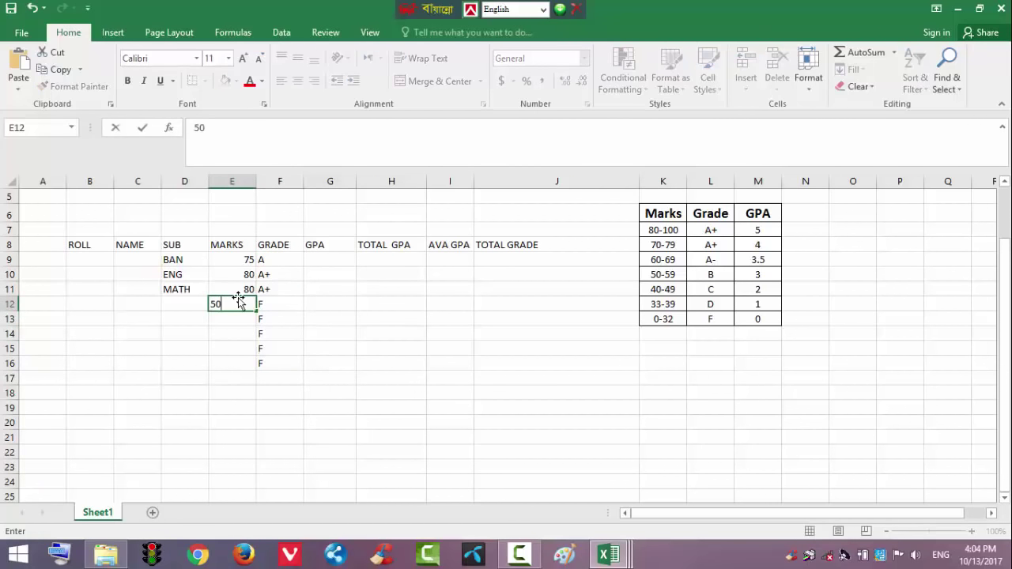
pyautogui.click(219, 375)
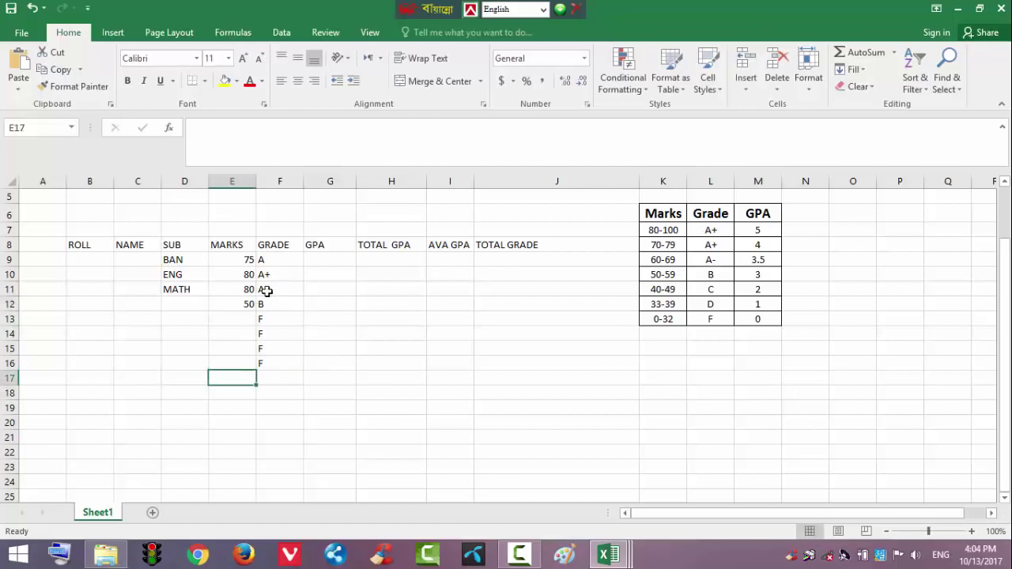
pyautogui.click(239, 322)
pyautogui.write('55')
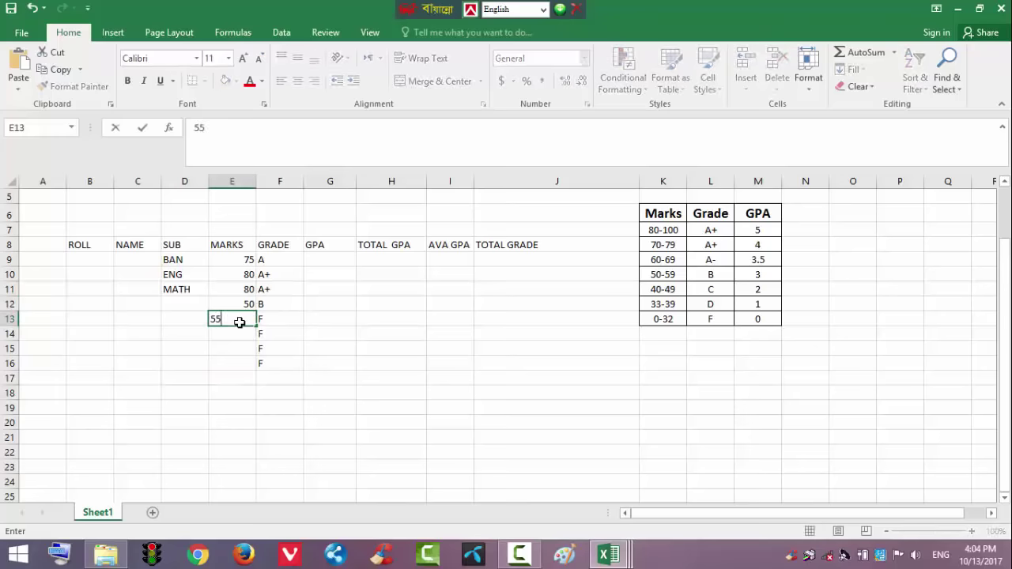
pyautogui.click(246, 364)
# Step: Cancel the replace prompt and clear the test marks and extra grades in E12:F17
pyautogui.moveTo(237, 305); pyautogui.dragTo(236, 322)
pyautogui.moveTo(226, 327); pyautogui.dragTo(269, 348)
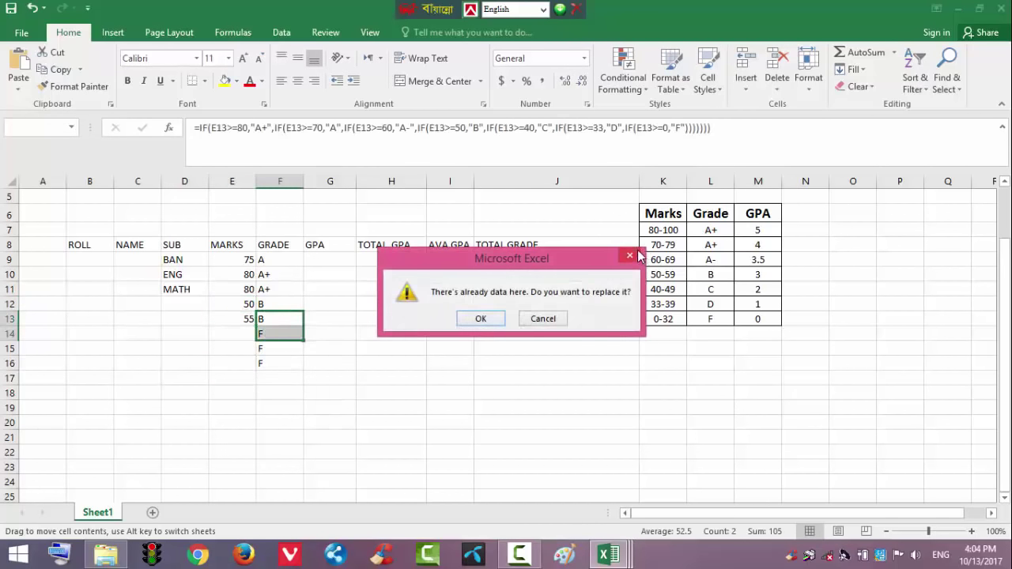
pyautogui.click(633, 256)
pyautogui.click(273, 349)
pyautogui.moveTo(270, 376); pyautogui.dragTo(231, 308)
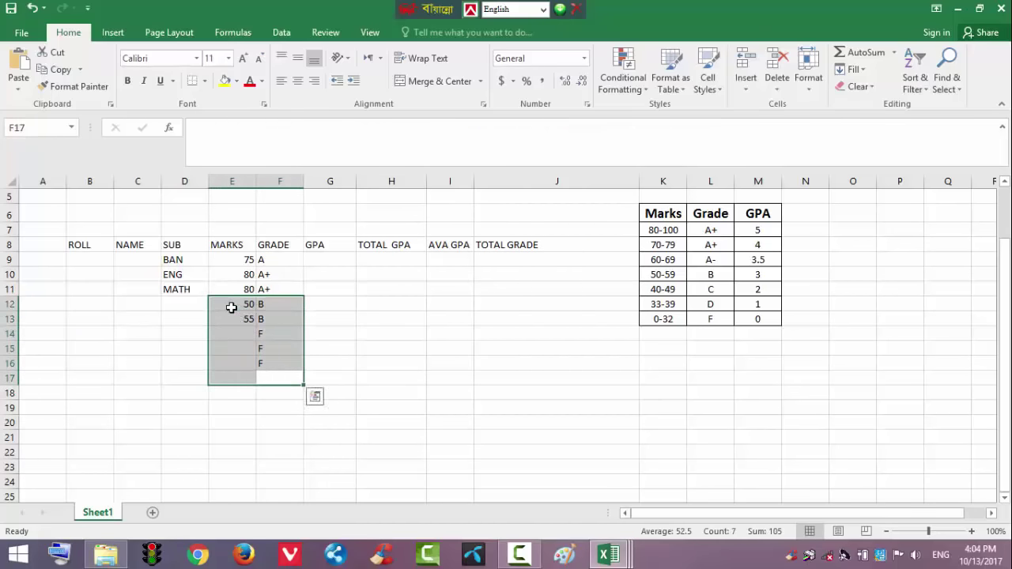
pyautogui.press('Delete')
pyautogui.click(388, 453)
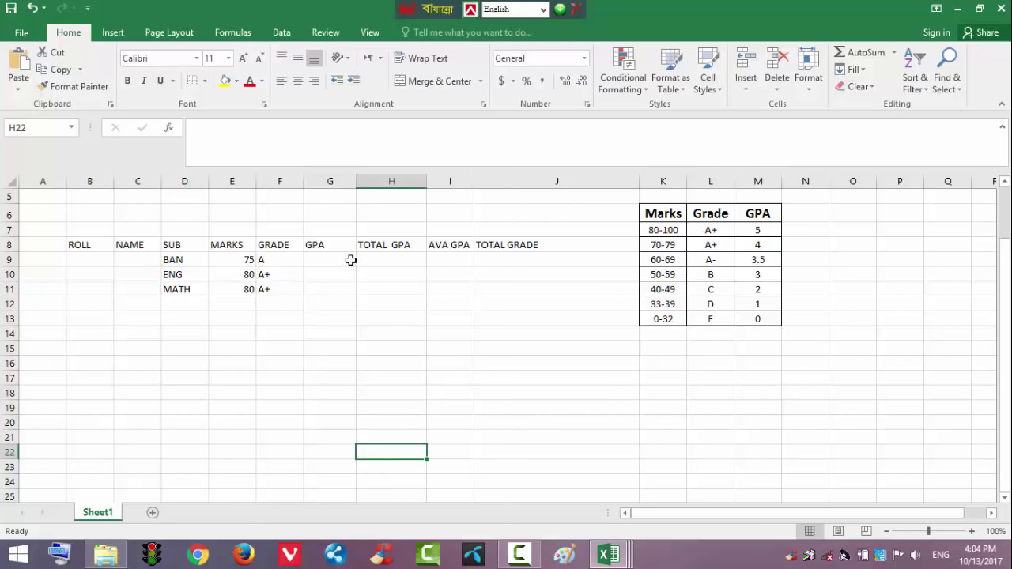
pyautogui.click(283, 257)
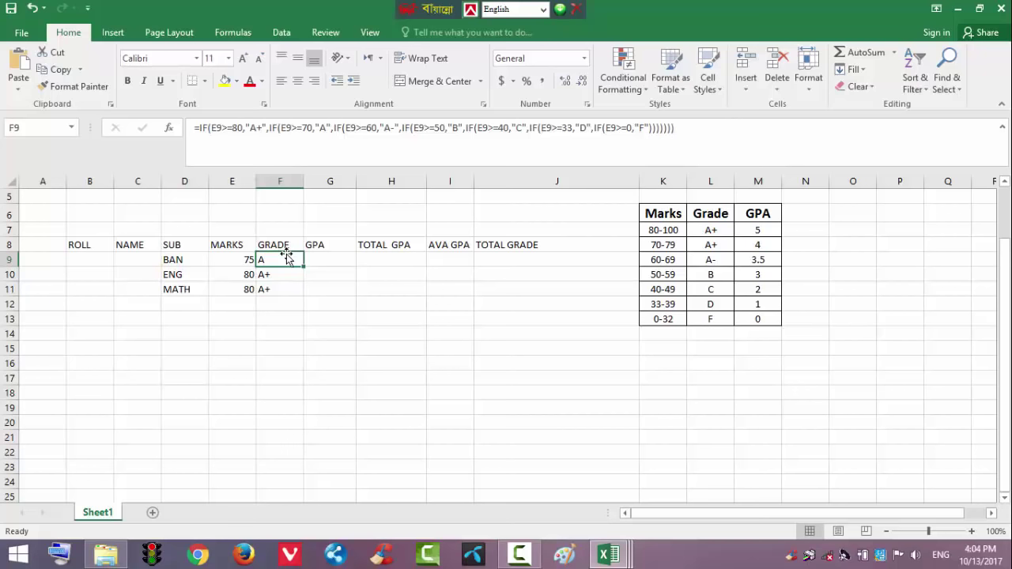
pyautogui.click(326, 260)
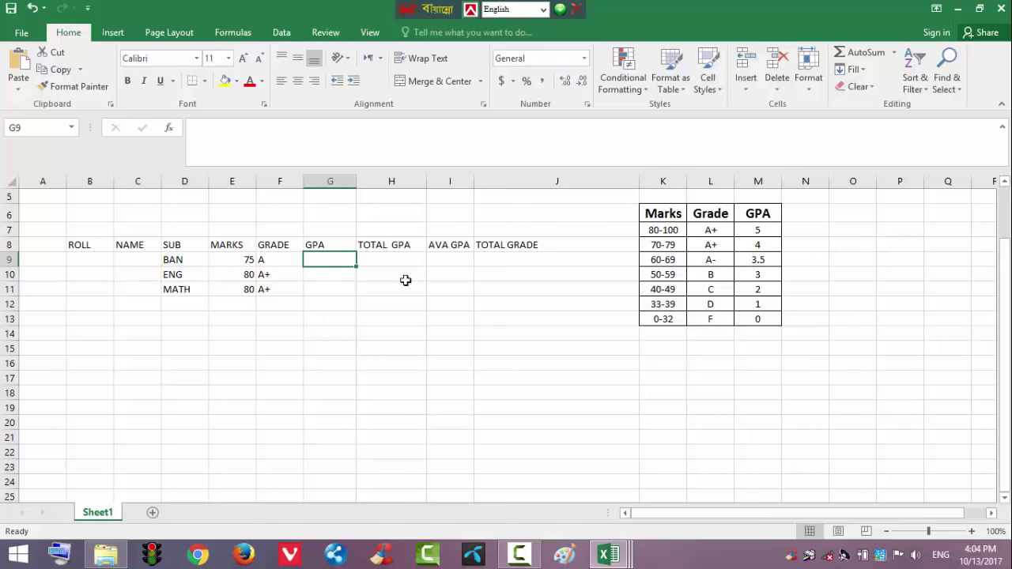
pyautogui.doubleClick(272, 259)
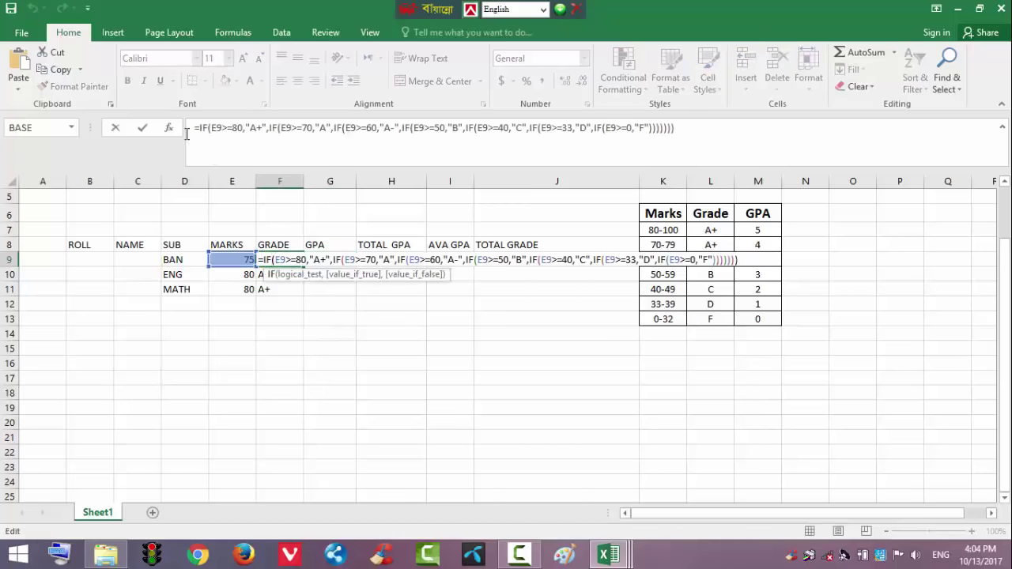
pyautogui.moveTo(190, 127); pyautogui.dragTo(697, 128)
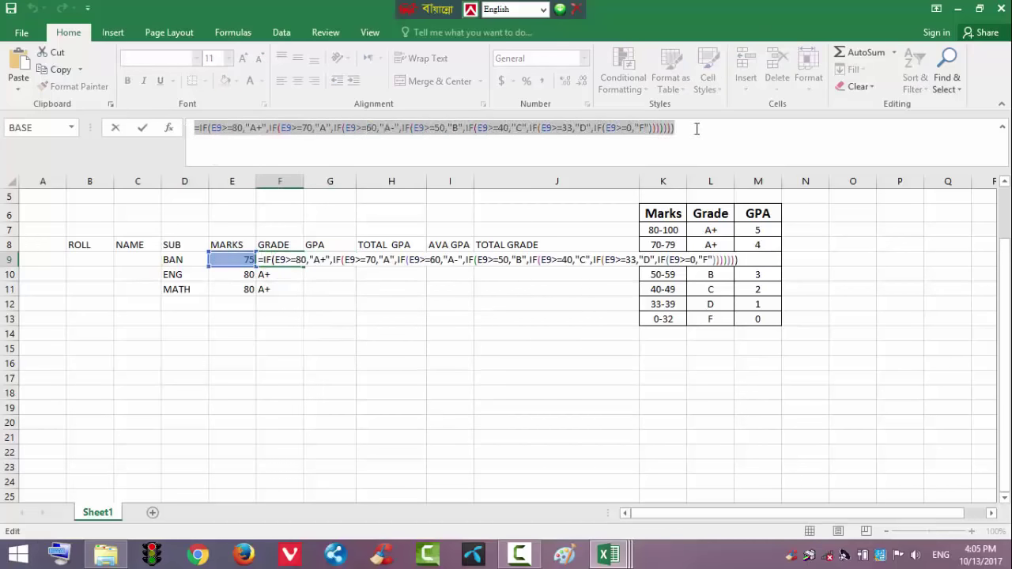
pyautogui.click(441, 164)
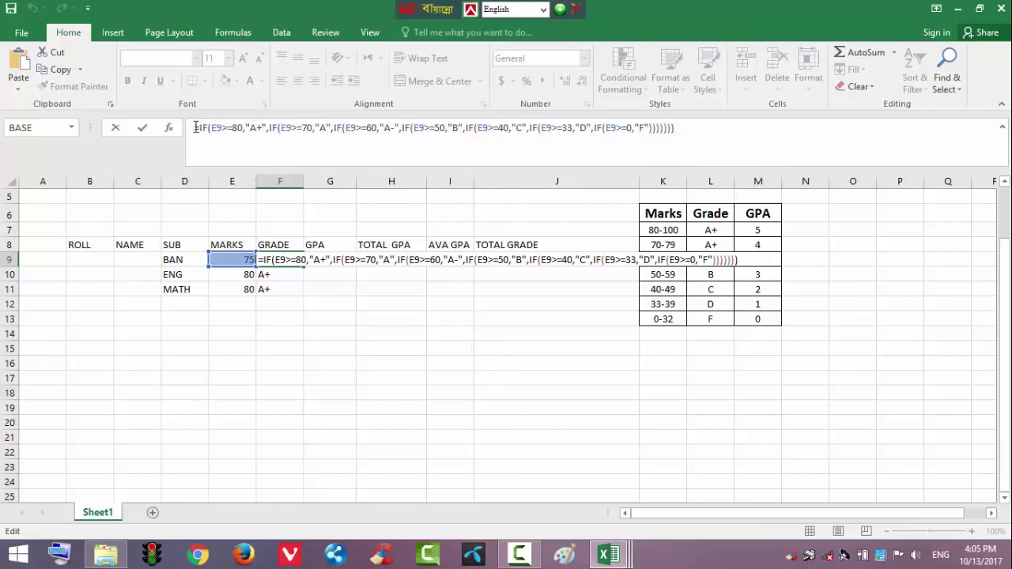
pyautogui.moveTo(195, 127); pyautogui.dragTo(676, 127)
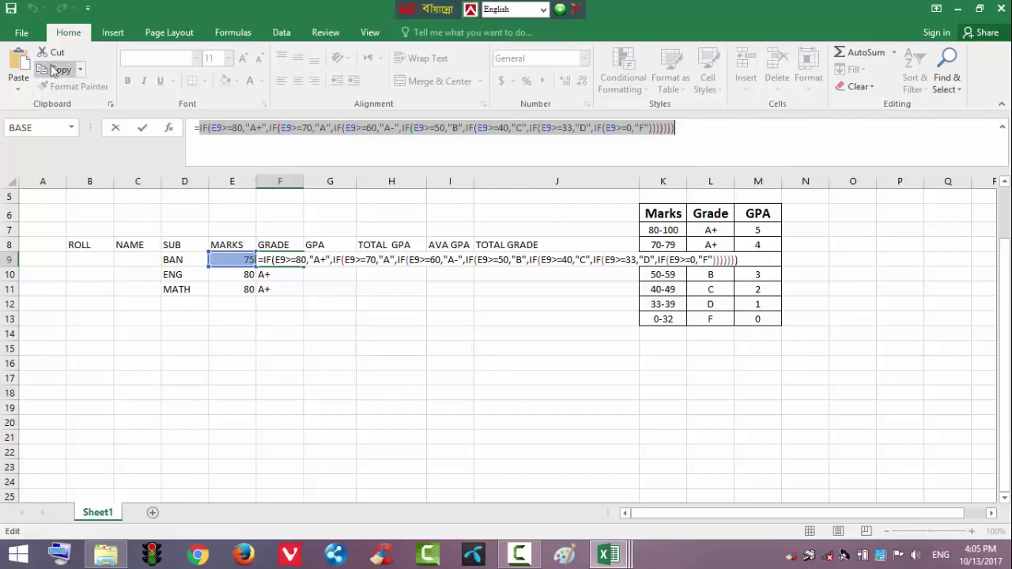
pyautogui.click(77, 70)
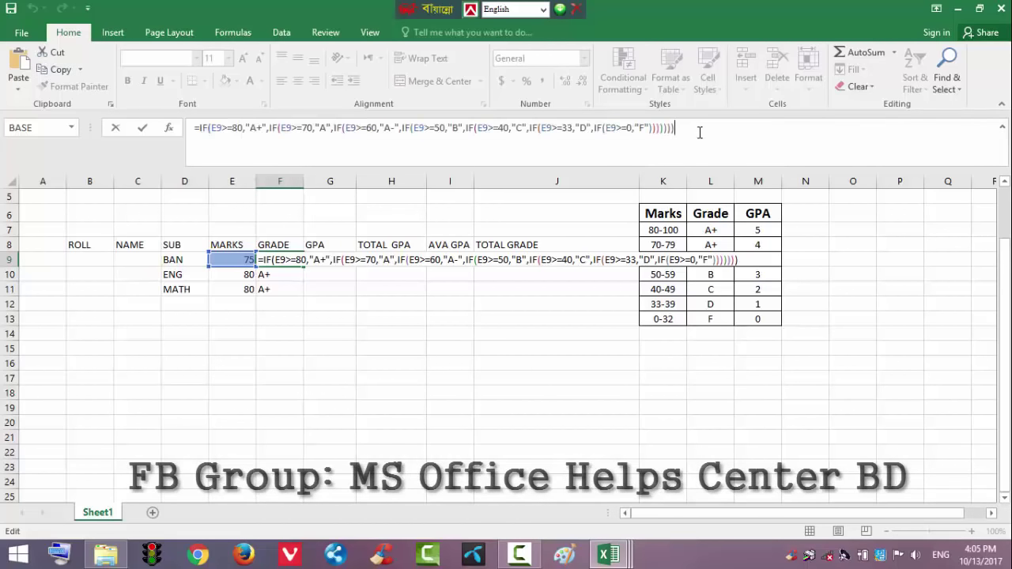
pyautogui.press('Return')
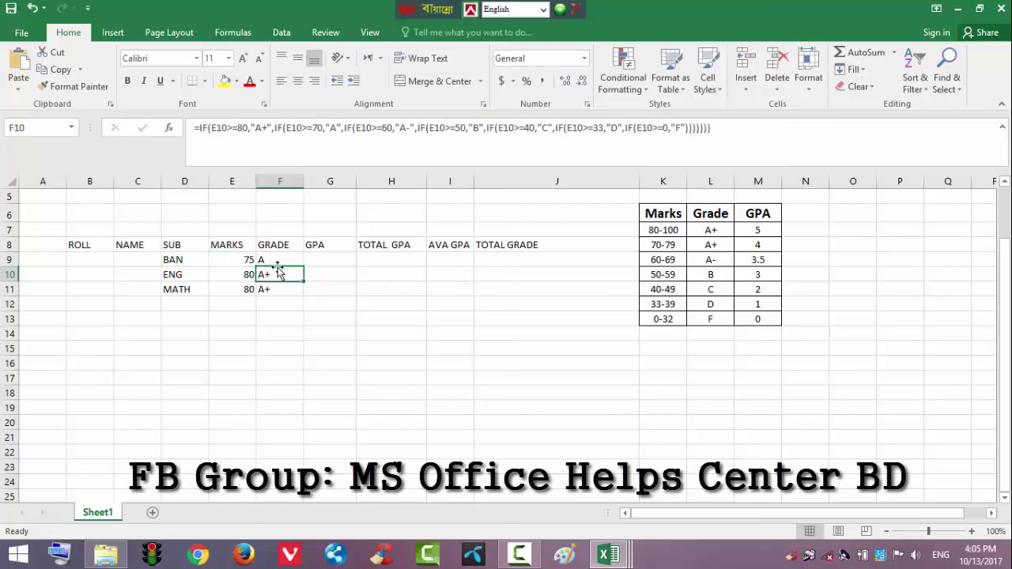
pyautogui.click(319, 258)
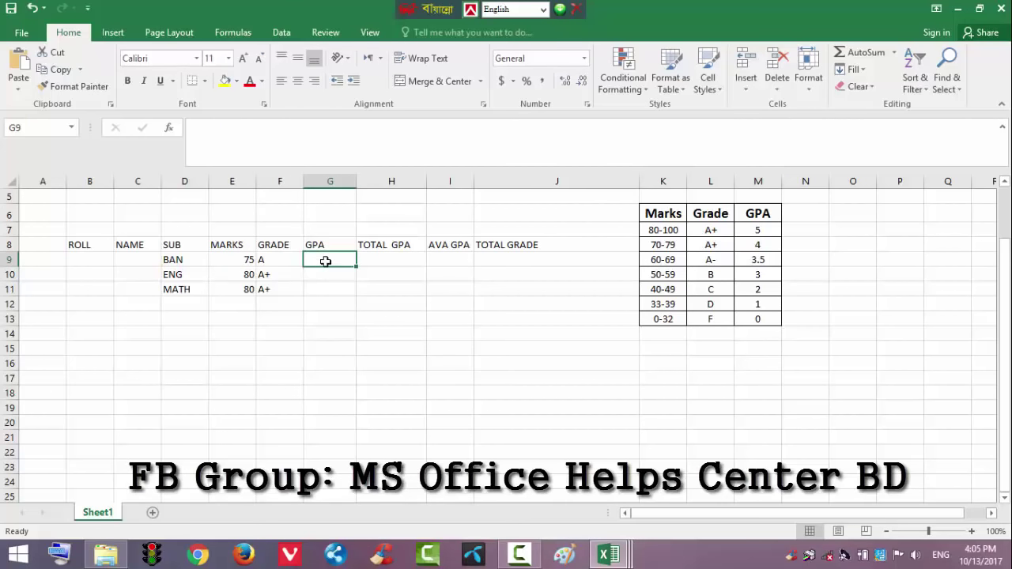
# Step: Paste the grade formula into G9 and replace A+, A, A- with 5, 4, 3.5
pyautogui.click(271, 136)
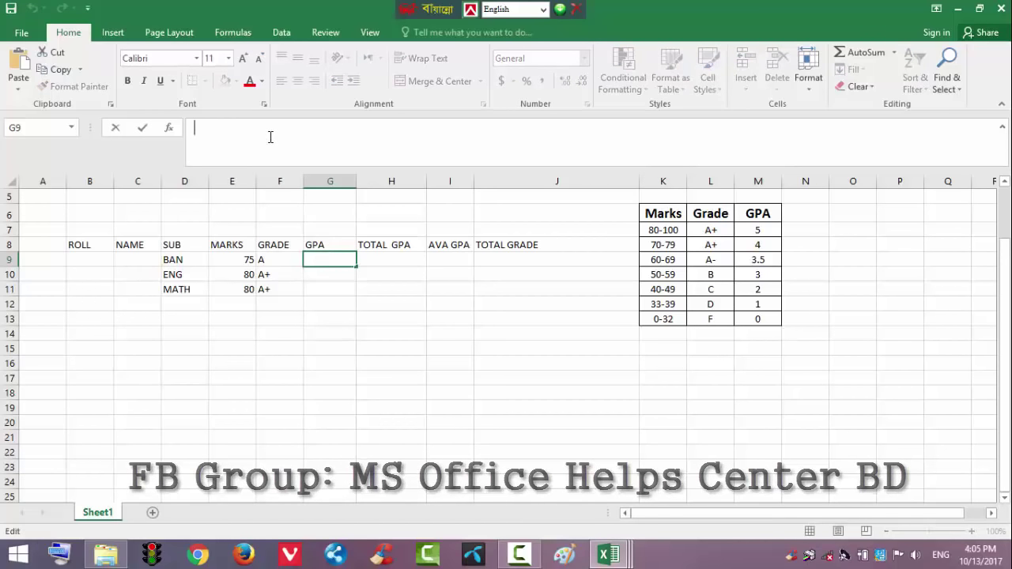
pyautogui.click(19, 62)
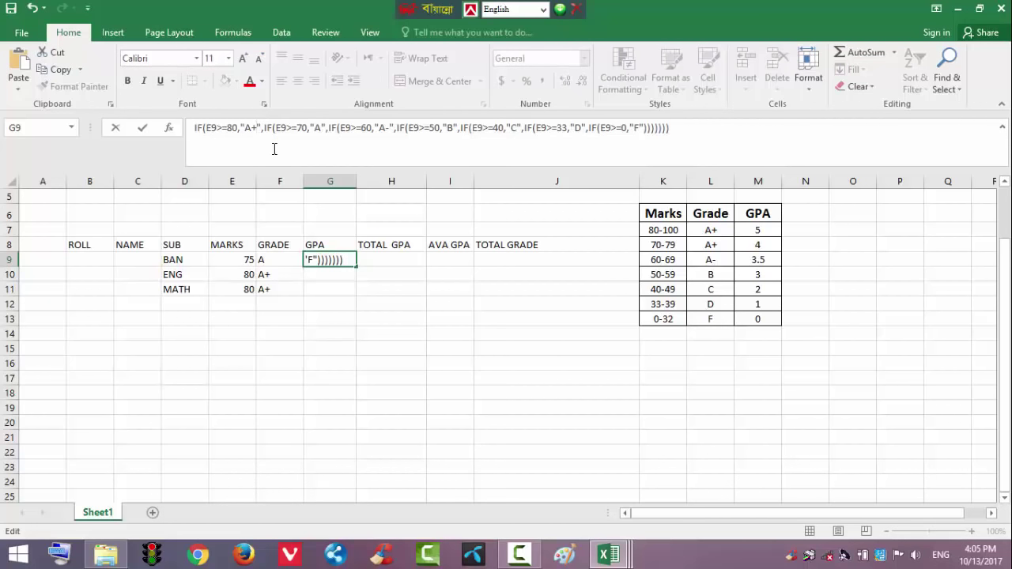
pyautogui.press('Right')
pyautogui.press('BackSpace')
pyautogui.press('BackSpace')
pyautogui.press('BackSpace')
pyautogui.press('BackSpace')
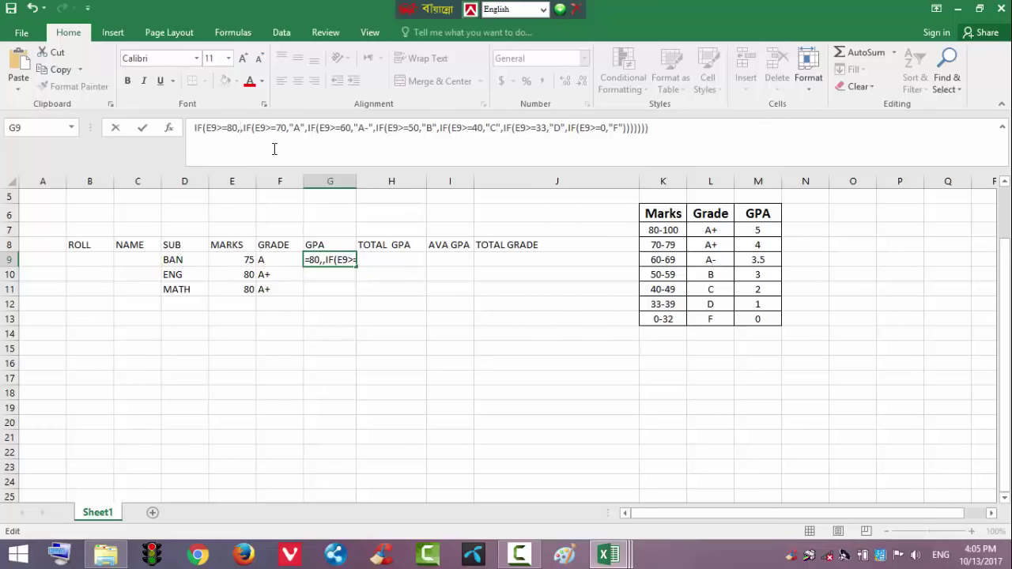
pyautogui.write('5')
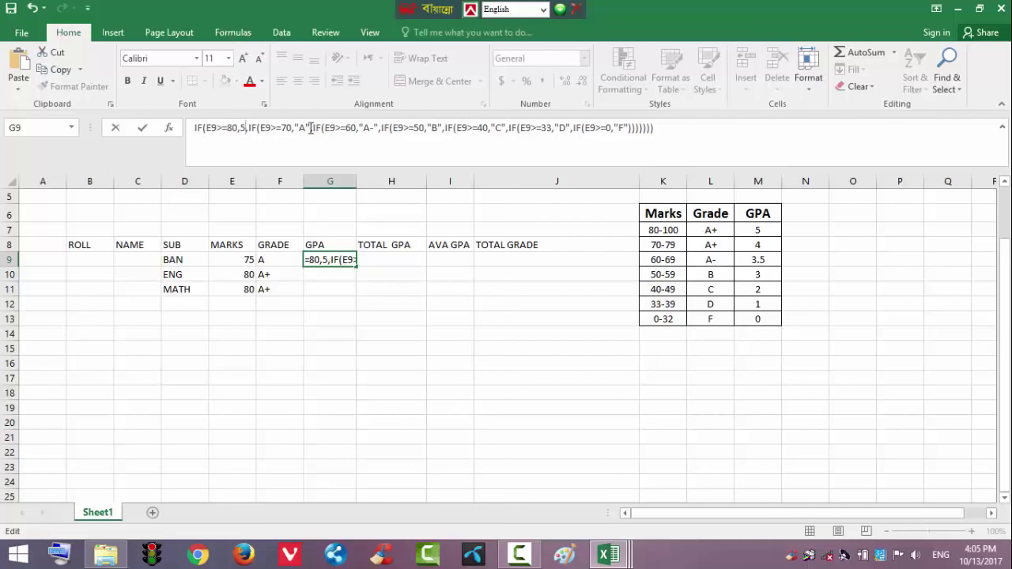
pyautogui.press('BackSpace')
pyautogui.press('BackSpace')
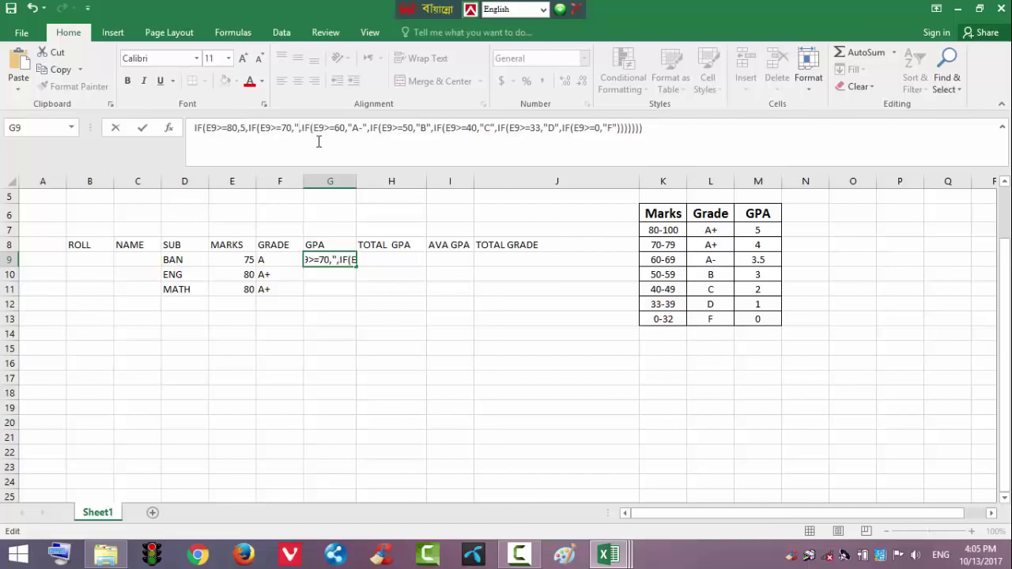
pyautogui.press('BackSpace')
pyautogui.write('4')
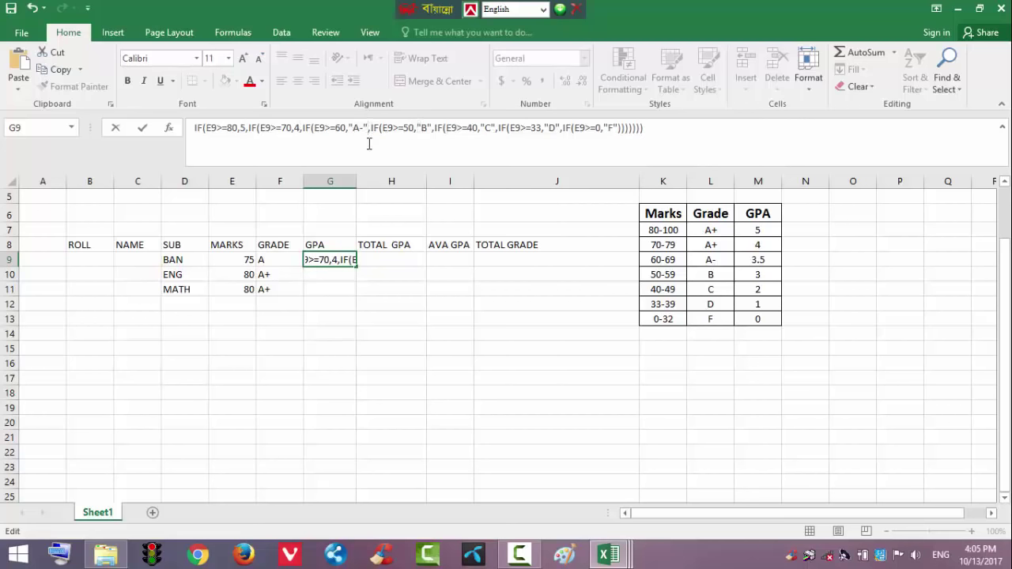
pyautogui.press('BackSpace')
pyautogui.press('BackSpace')
pyautogui.press('BackSpace')
pyautogui.press('BackSpace')
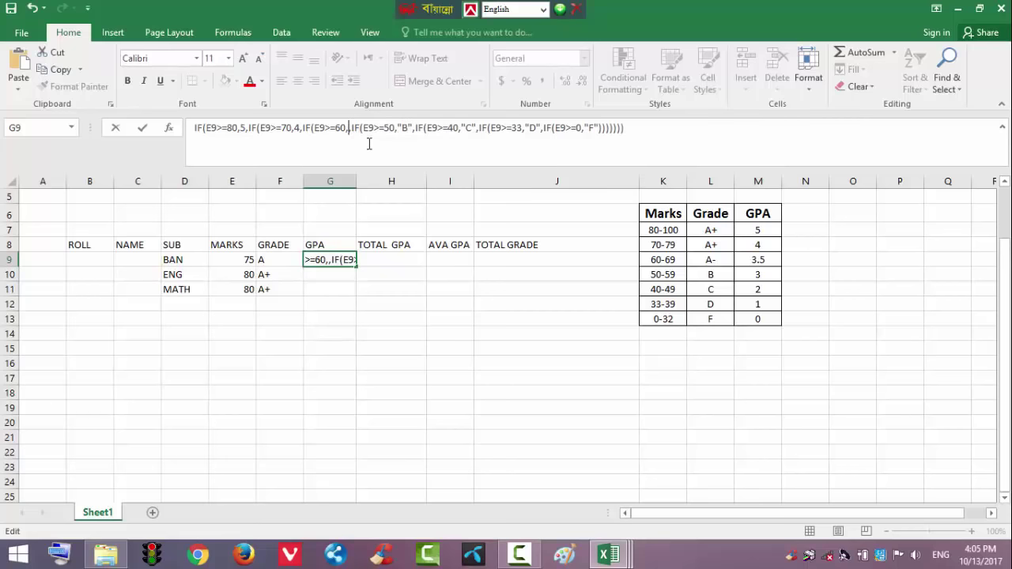
pyautogui.write('3.5')
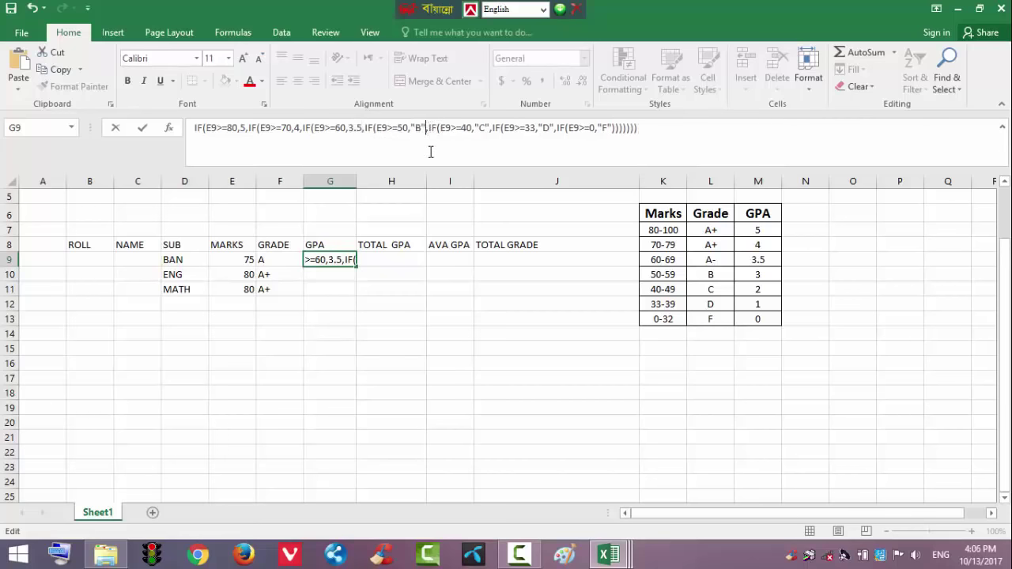
# Step: Replace the B, C, D and F results with 3, 2, 1 and 0, and commit
pyautogui.press('BackSpace')
pyautogui.press('BackSpace')
pyautogui.press('BackSpace')
pyautogui.write('3')
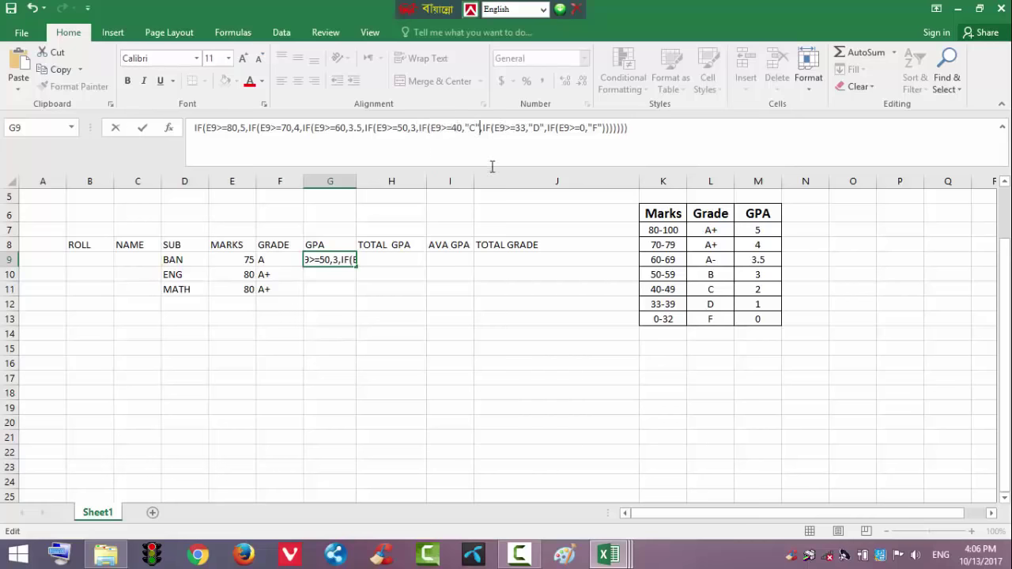
pyautogui.press('BackSpace')
pyautogui.press('BackSpace')
pyautogui.press('BackSpace')
pyautogui.write('2')
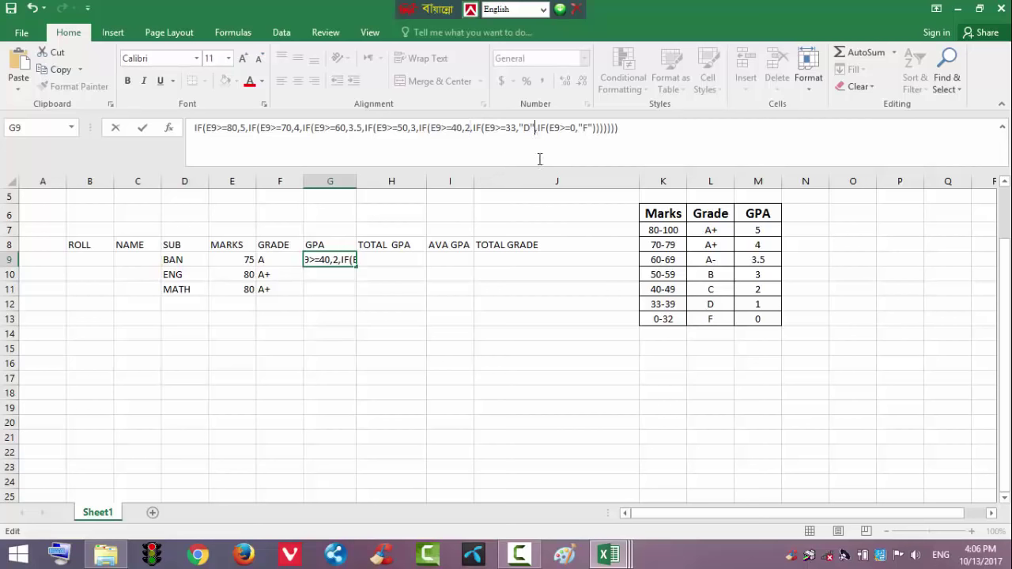
pyautogui.press('BackSpace')
pyautogui.press('BackSpace')
pyautogui.press('BackSpace')
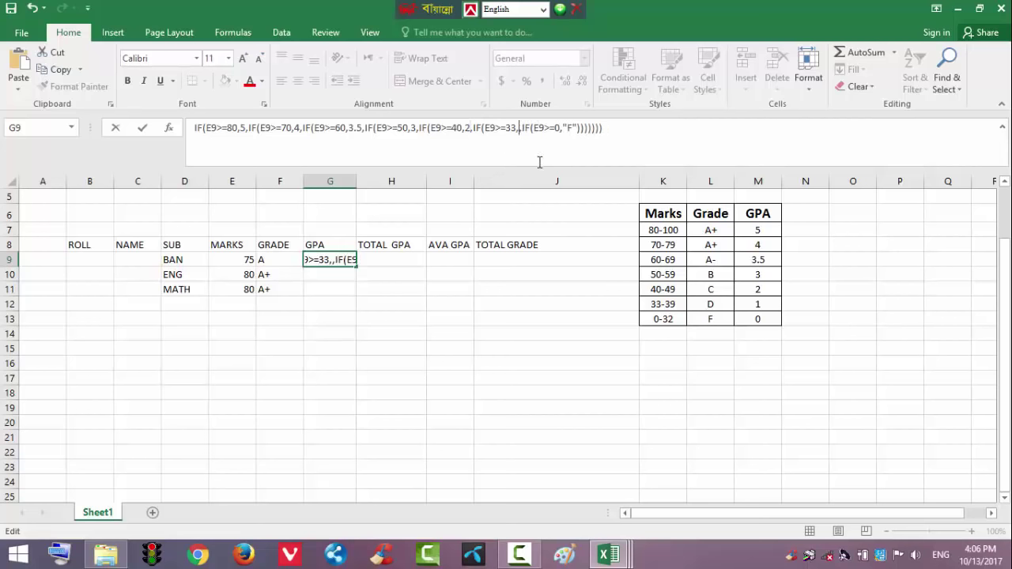
pyautogui.write('1')
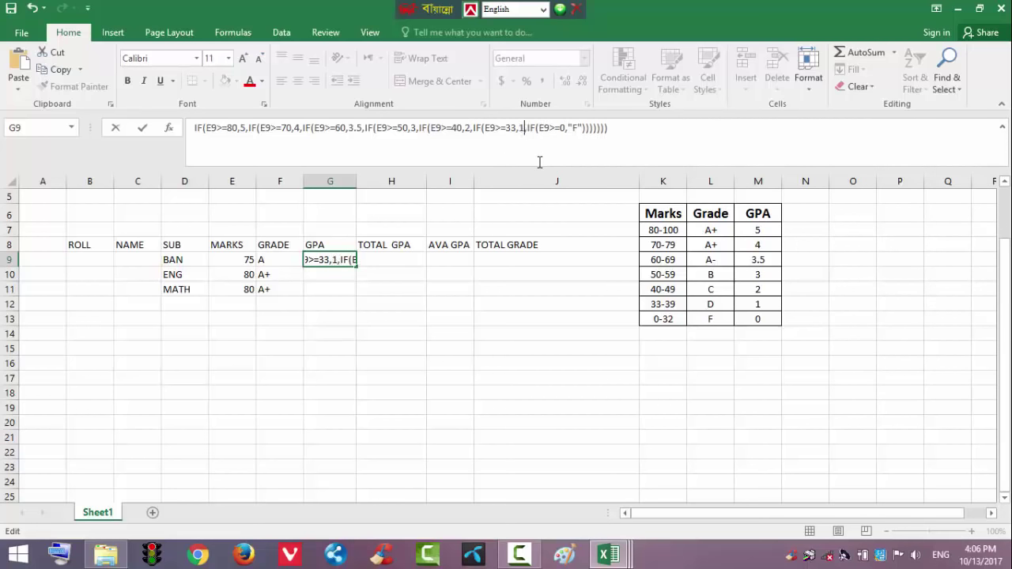
pyautogui.click(582, 129)
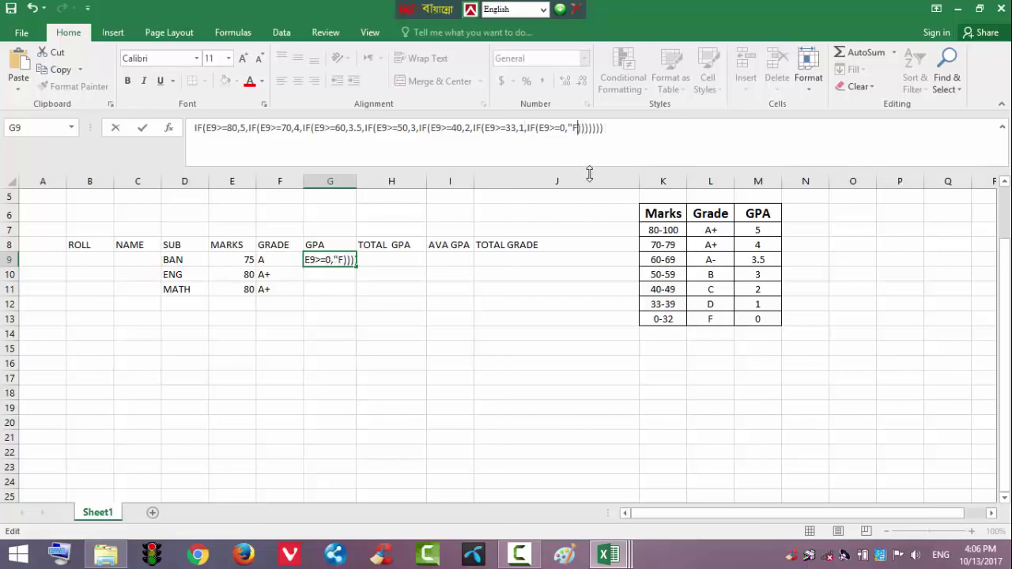
pyautogui.press('BackSpace')
pyautogui.press('BackSpace')
pyautogui.press('BackSpace')
pyautogui.write('0')
pyautogui.press('Return')
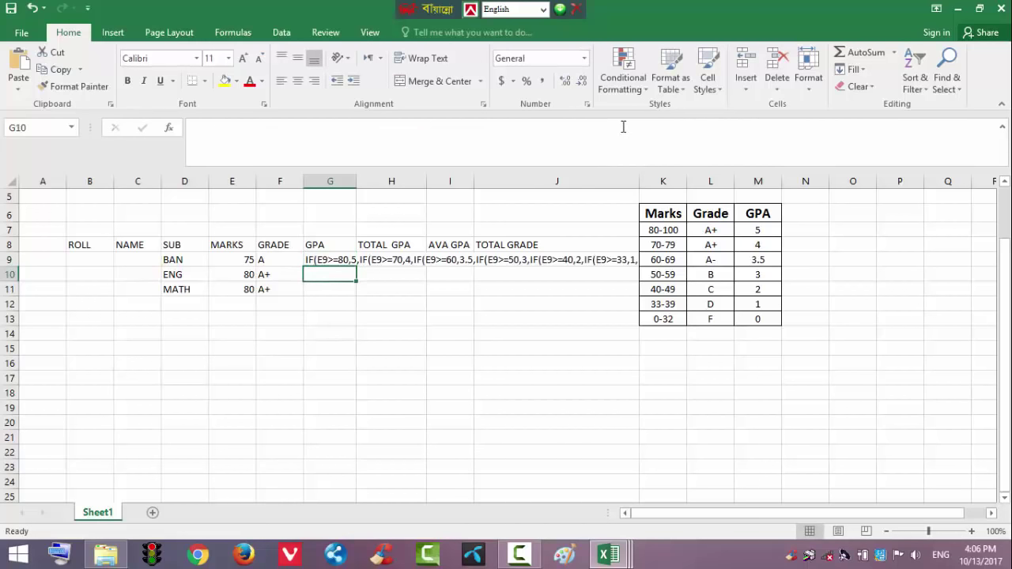
# Step: Reselect G9 and place the edit point at the start of its formula
pyautogui.click(340, 261)
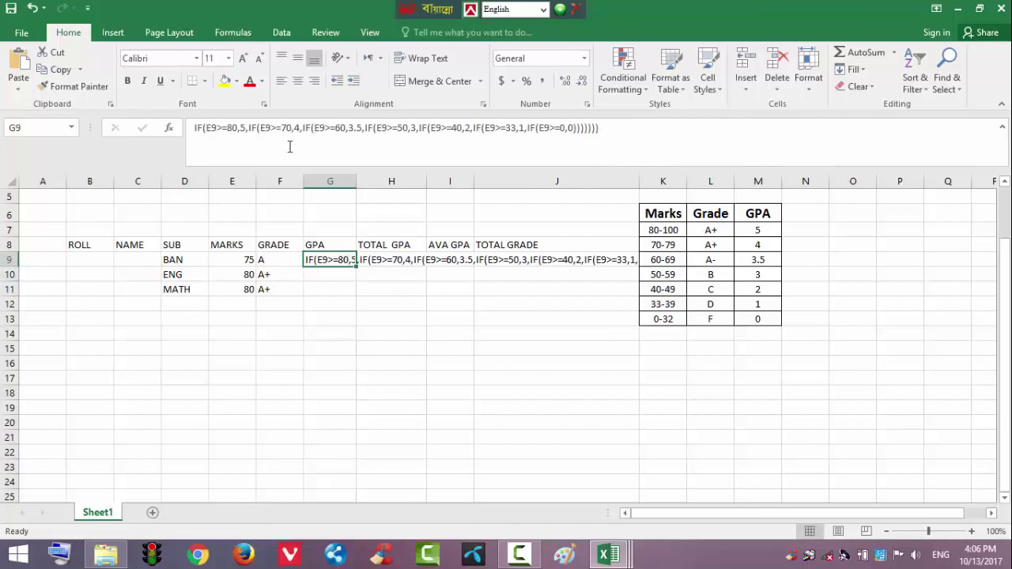
pyautogui.click(328, 286)
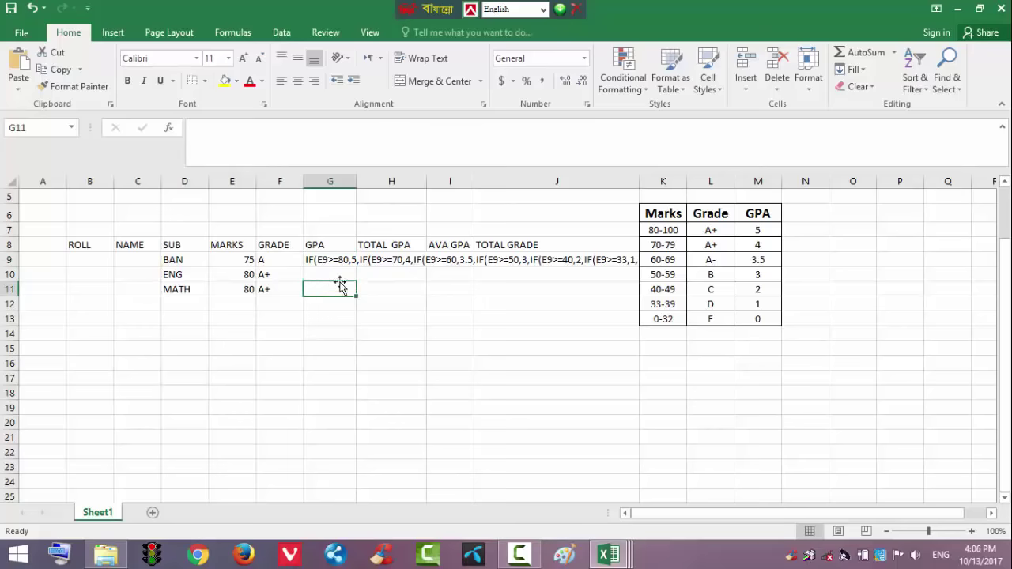
pyautogui.click(343, 260)
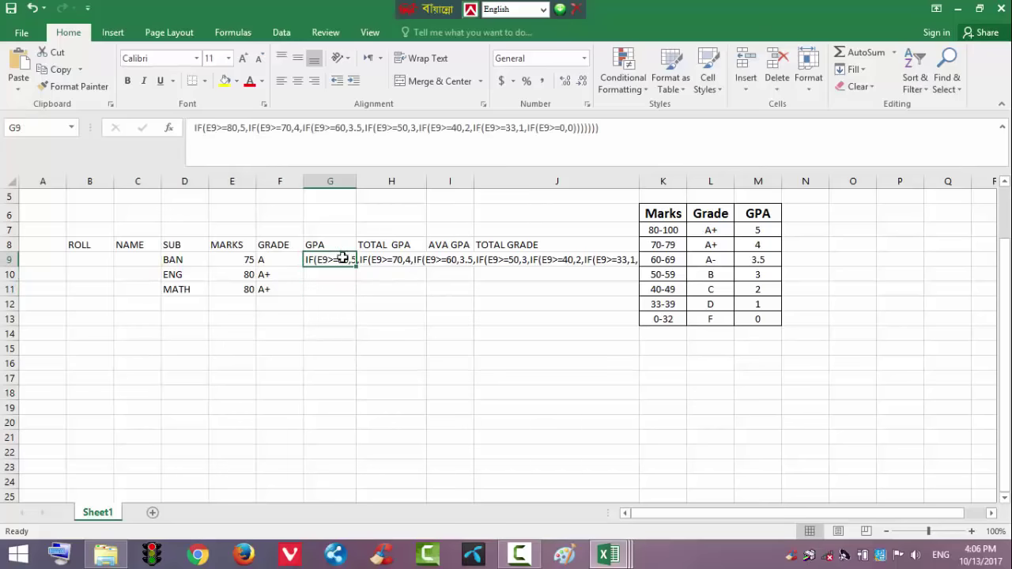
pyautogui.click(195, 128)
# Step: Add the leading = to G9's GPA formula so it calculates
pyautogui.write('=')
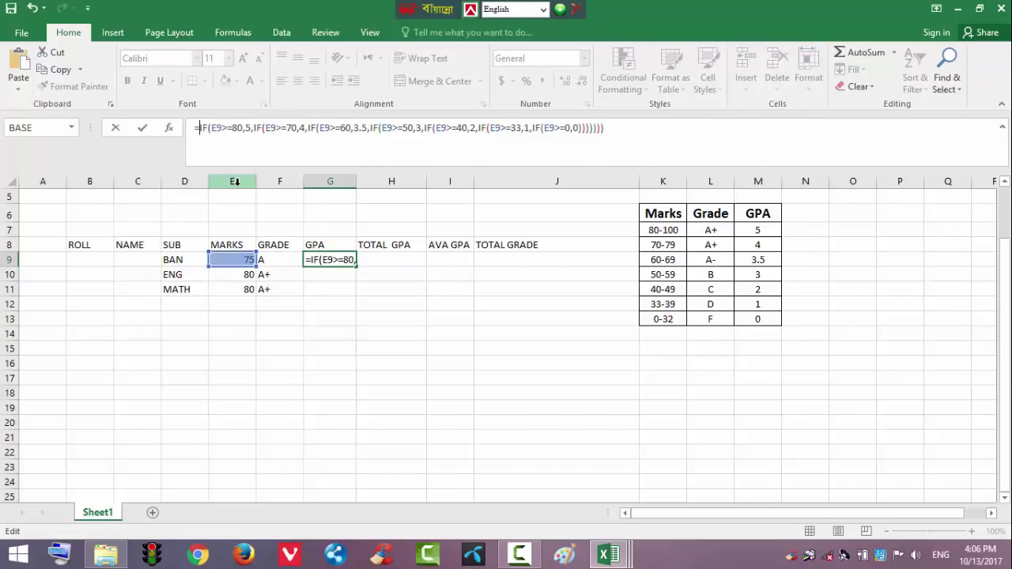
pyautogui.press('Return')
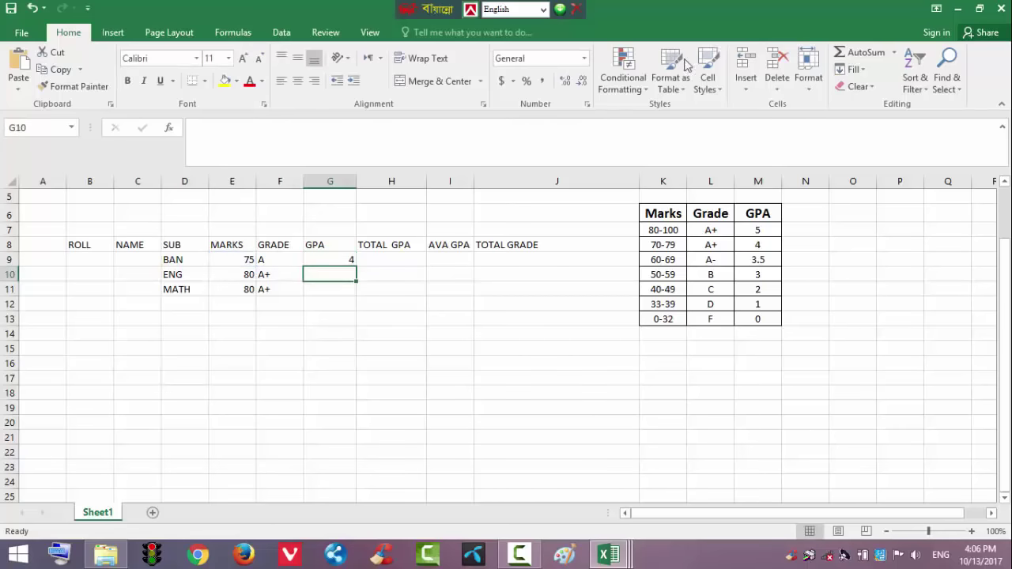
pyautogui.scroll(1, 429, 210)
pyautogui.click(324, 302)
pyautogui.scroll(-1, 269, 296)
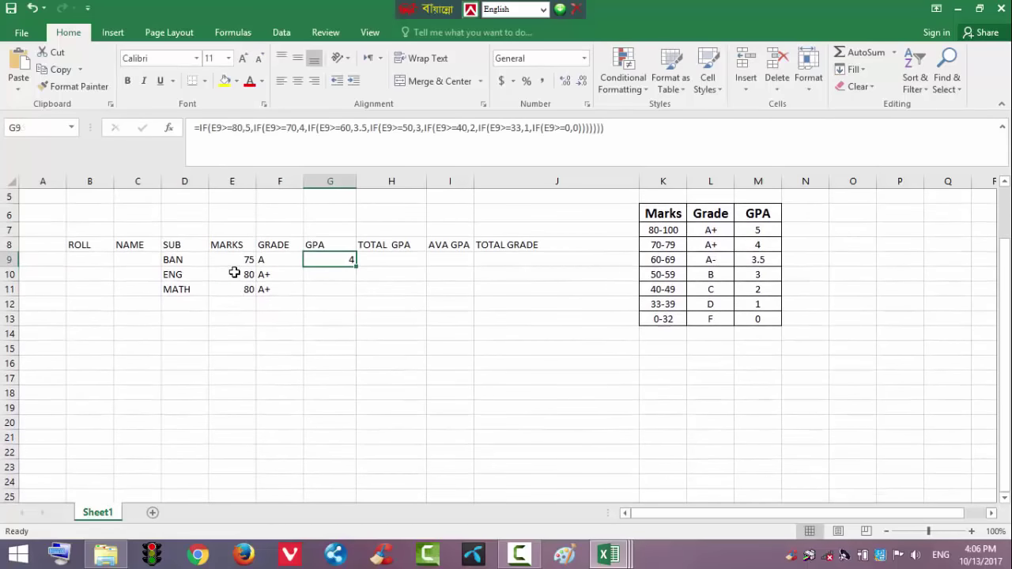
# Step: Set BAN's mark in E9 to 80 and fill the GPA formula down to G11
pyautogui.click(238, 259)
pyautogui.write('80')
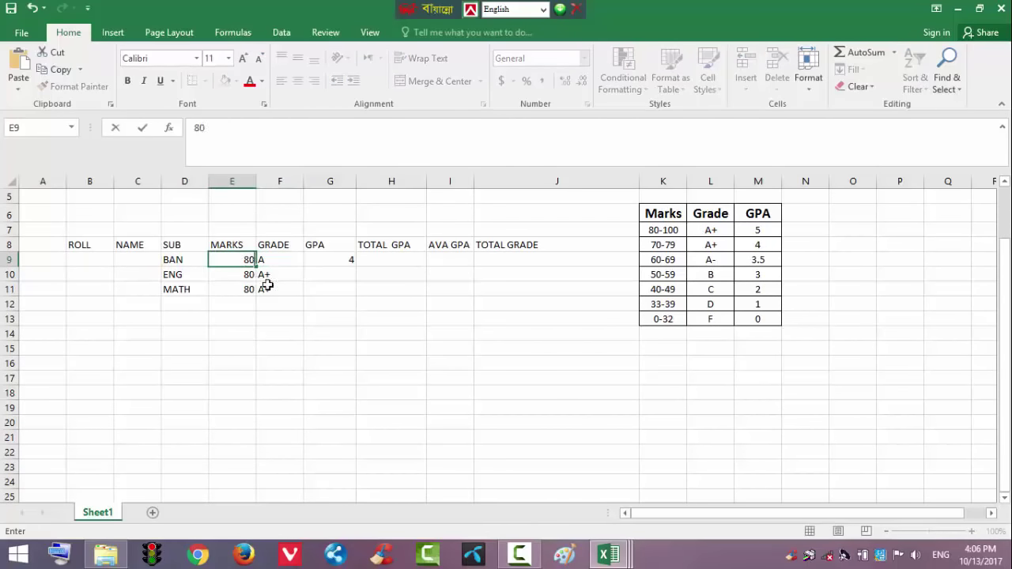
pyautogui.click(281, 318)
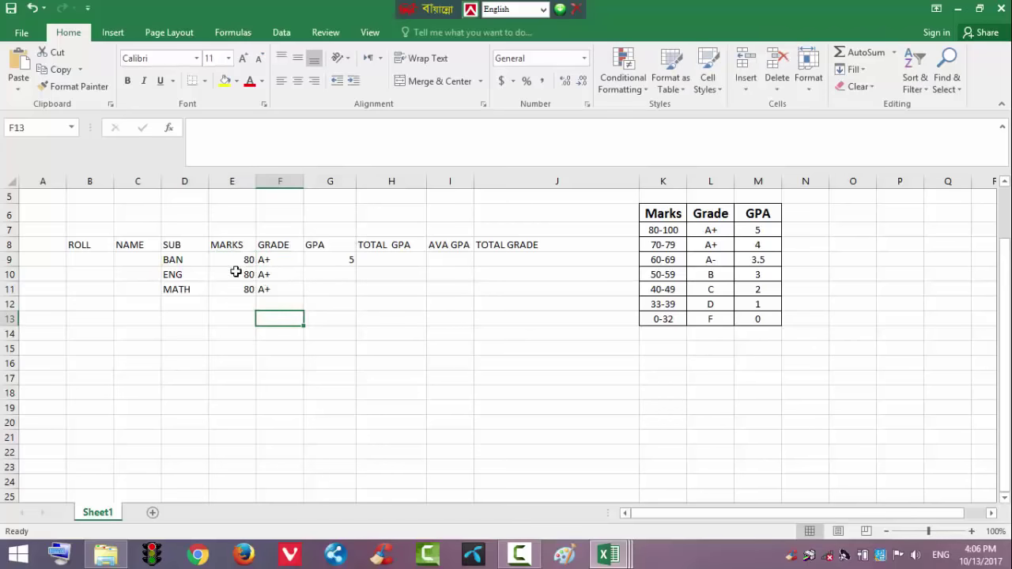
pyautogui.click(317, 261)
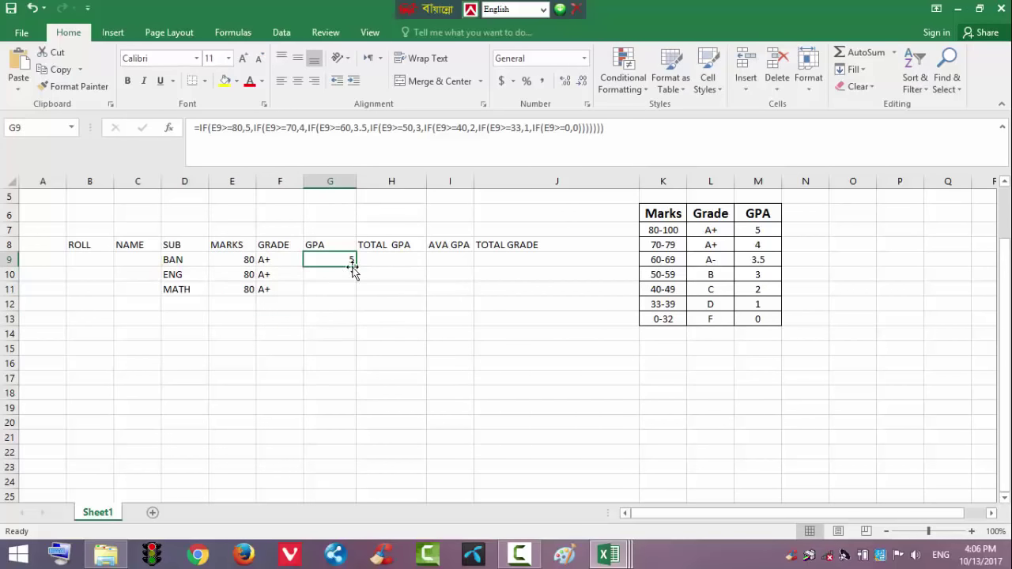
pyautogui.moveTo(356, 269); pyautogui.dragTo(358, 294)
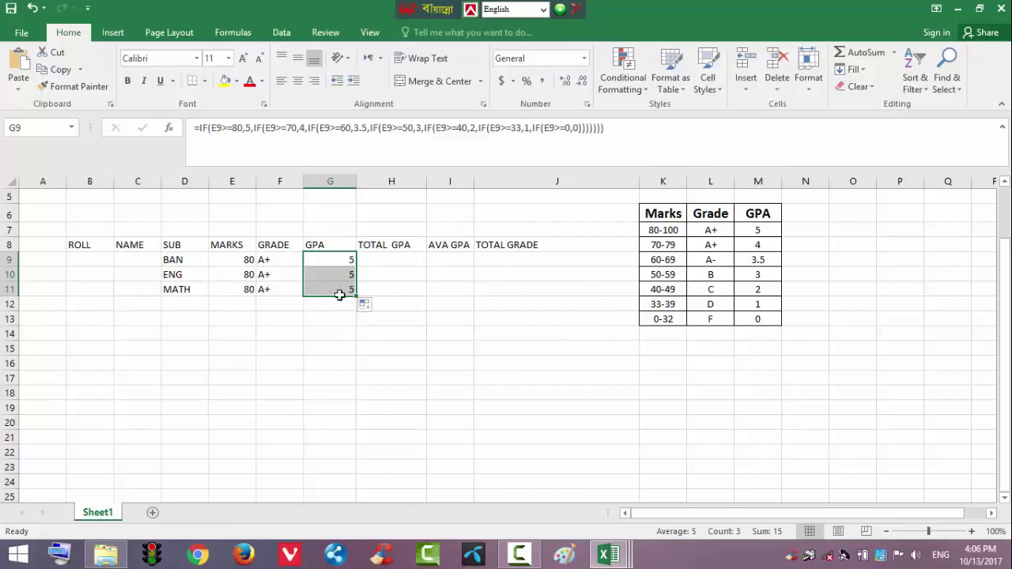
pyautogui.click(331, 346)
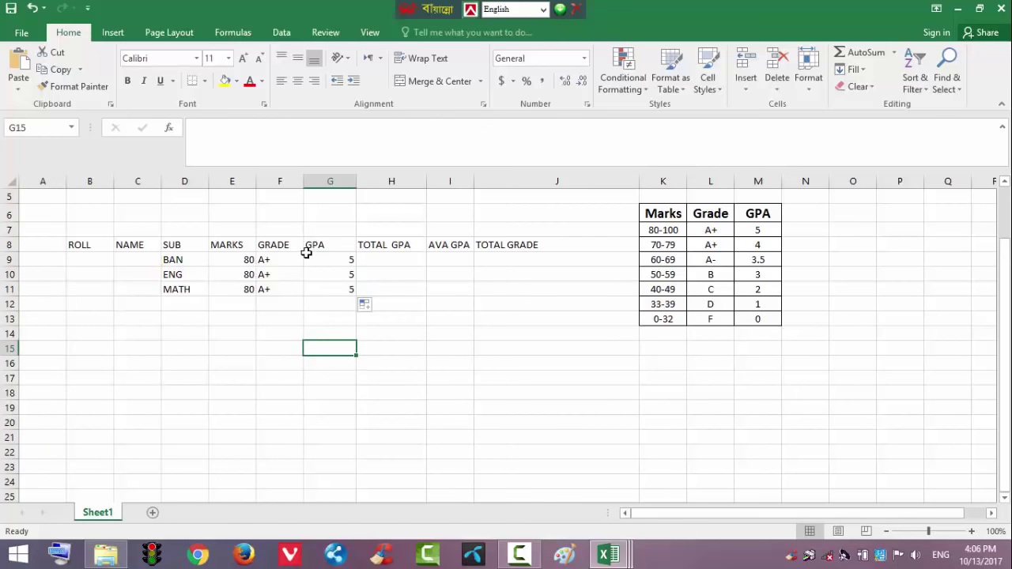
# Step: Change ENG's mark in E10 to 60, giving A- and GPA 3.5
pyautogui.click(237, 272)
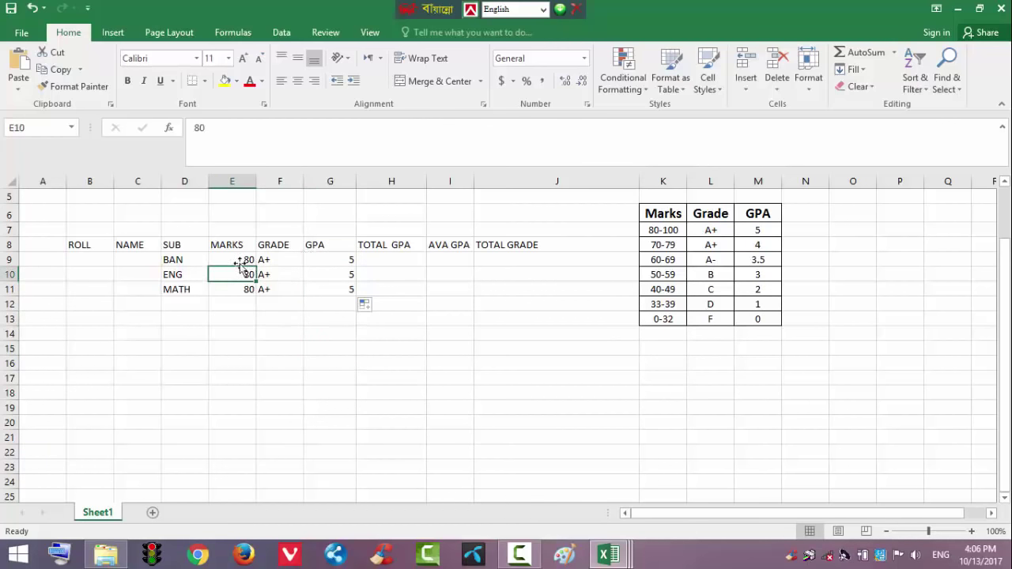
pyautogui.write('60')
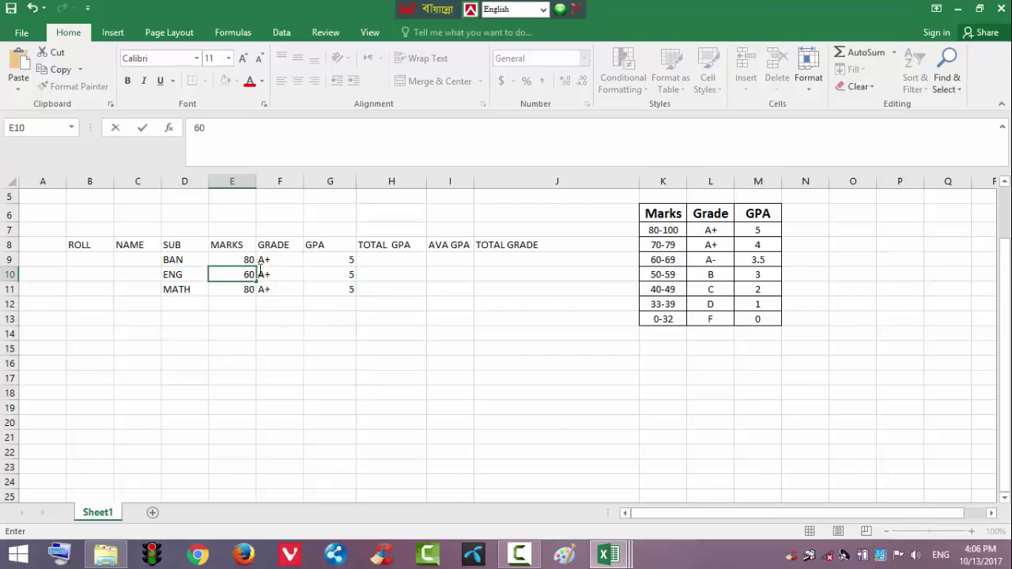
pyautogui.click(337, 333)
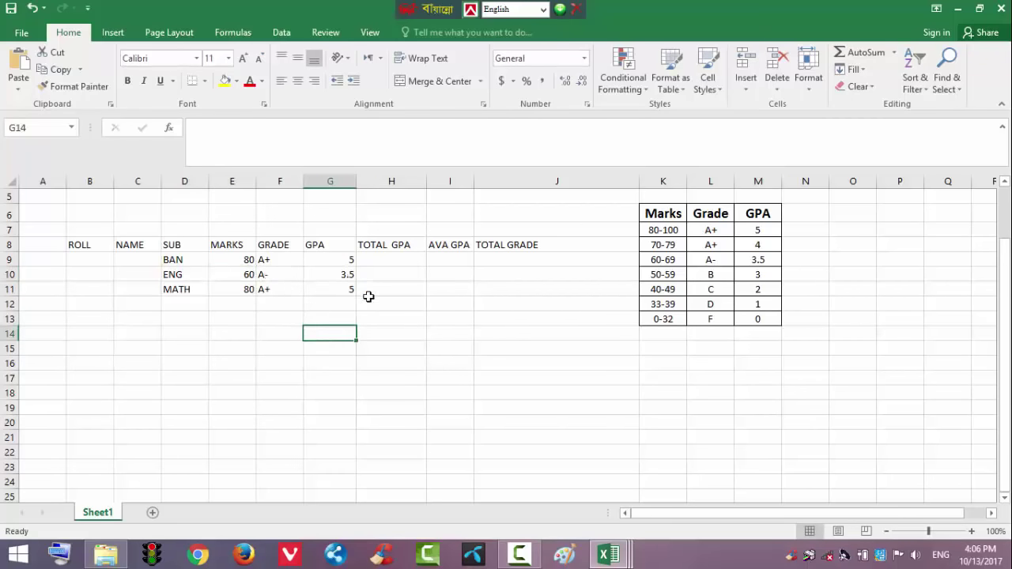
pyautogui.click(390, 259)
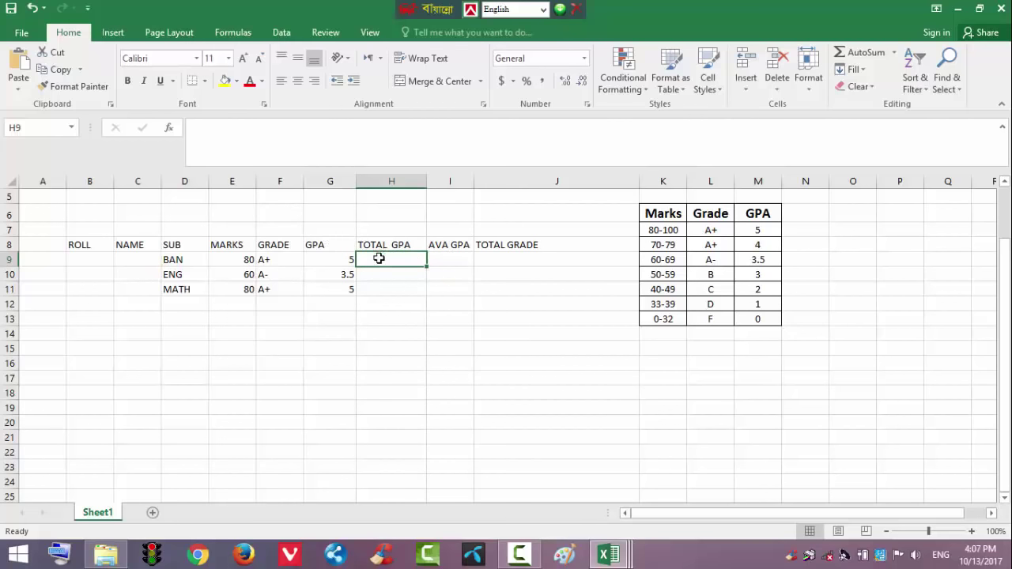
# Step: Enter =G9+G10+G11 in H9 for a TOTAL GPA of 13.5, then recheck it
pyautogui.write('=')
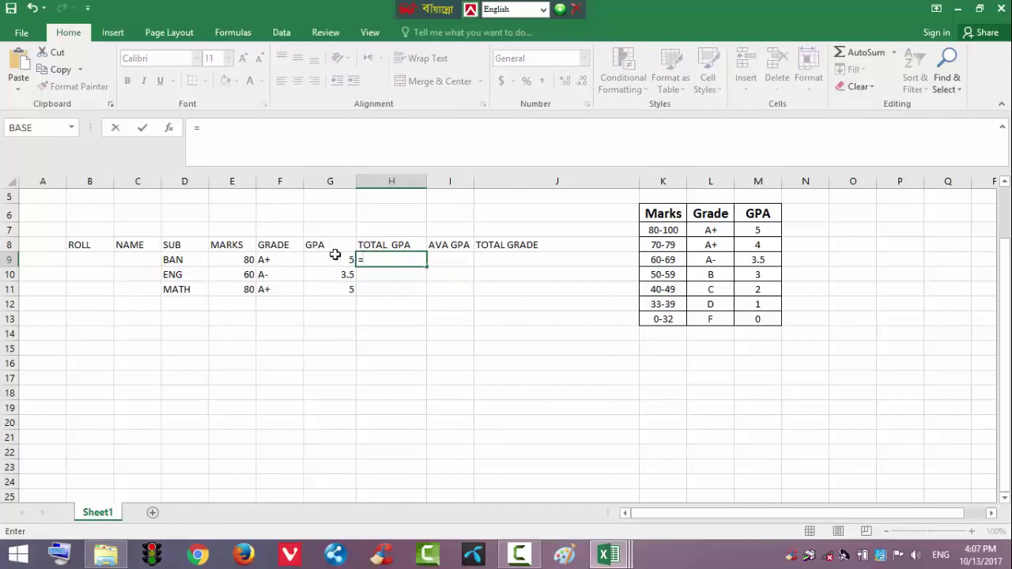
pyautogui.click(334, 257)
pyautogui.write('+')
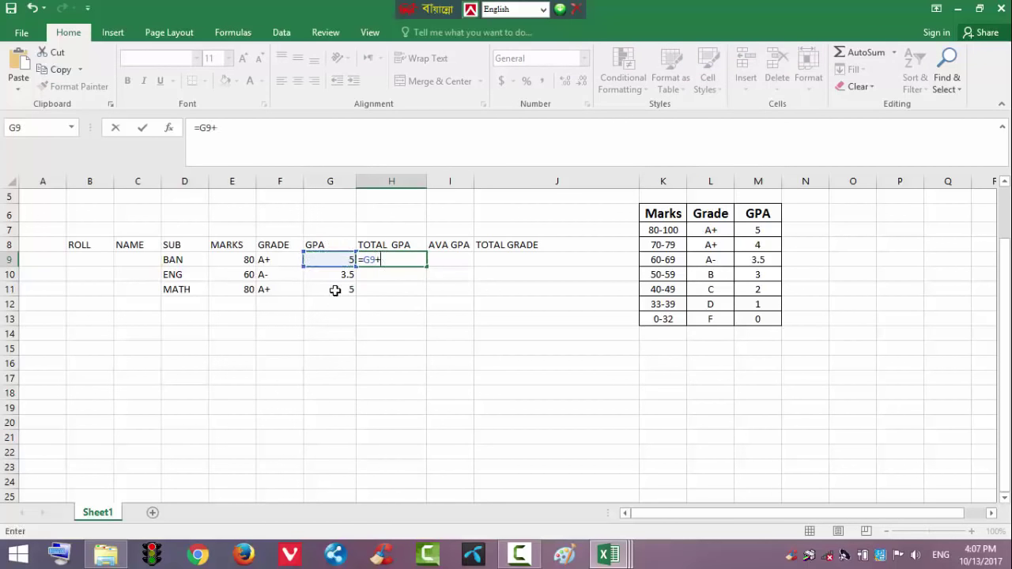
pyautogui.click(344, 275)
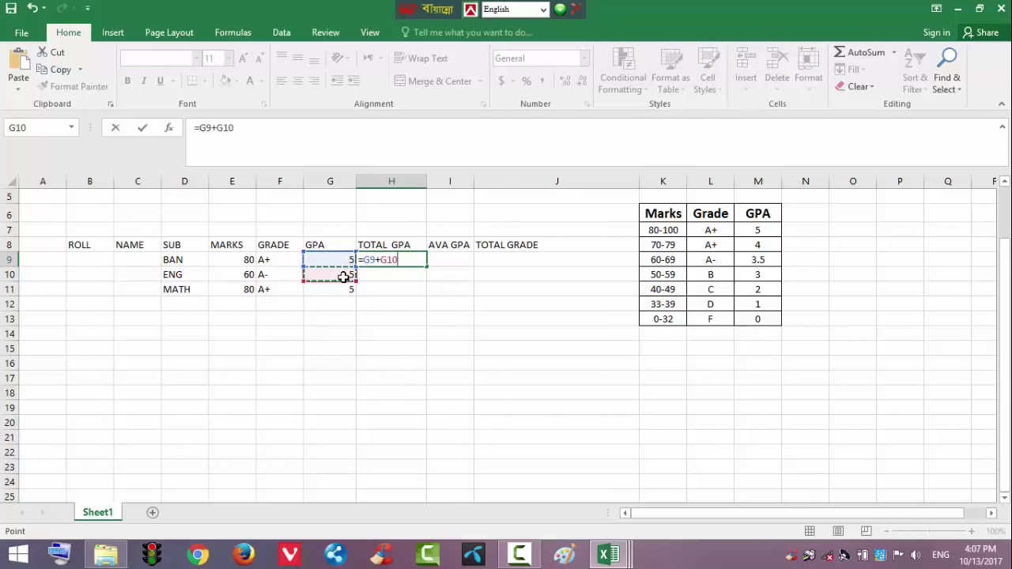
pyautogui.write('+')
pyautogui.click(340, 290)
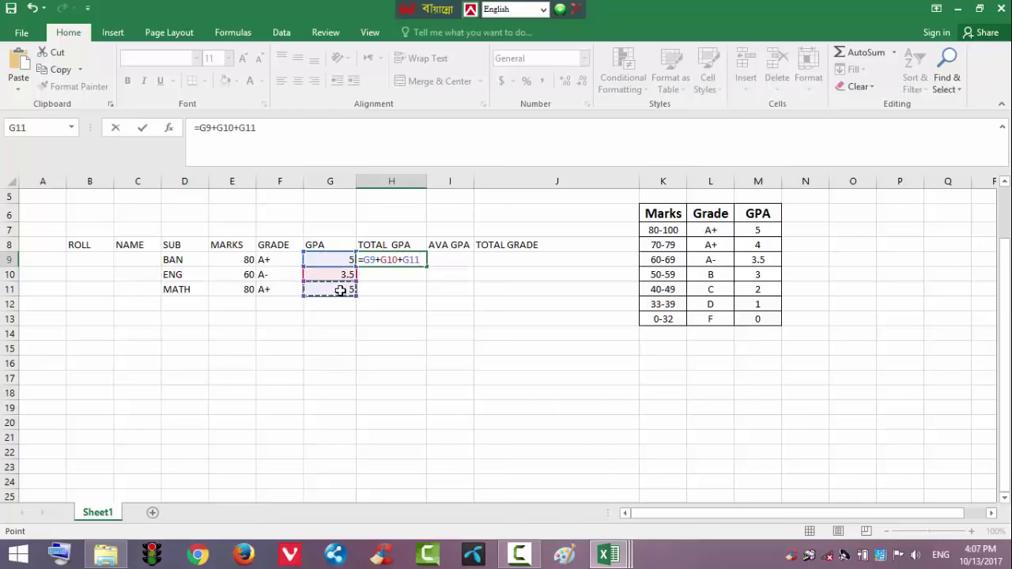
pyautogui.press('Return')
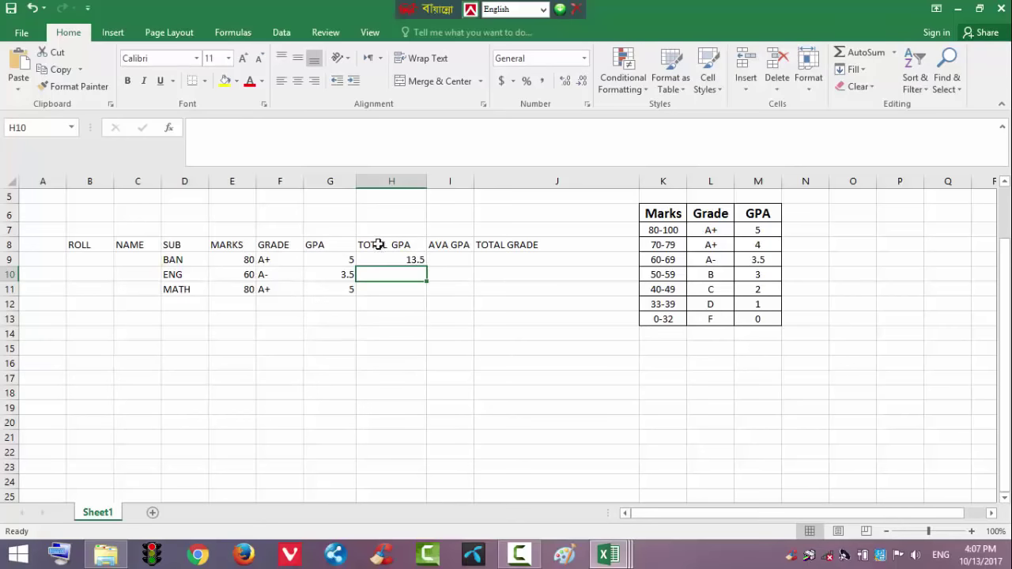
pyautogui.click(408, 317)
pyautogui.click(407, 261)
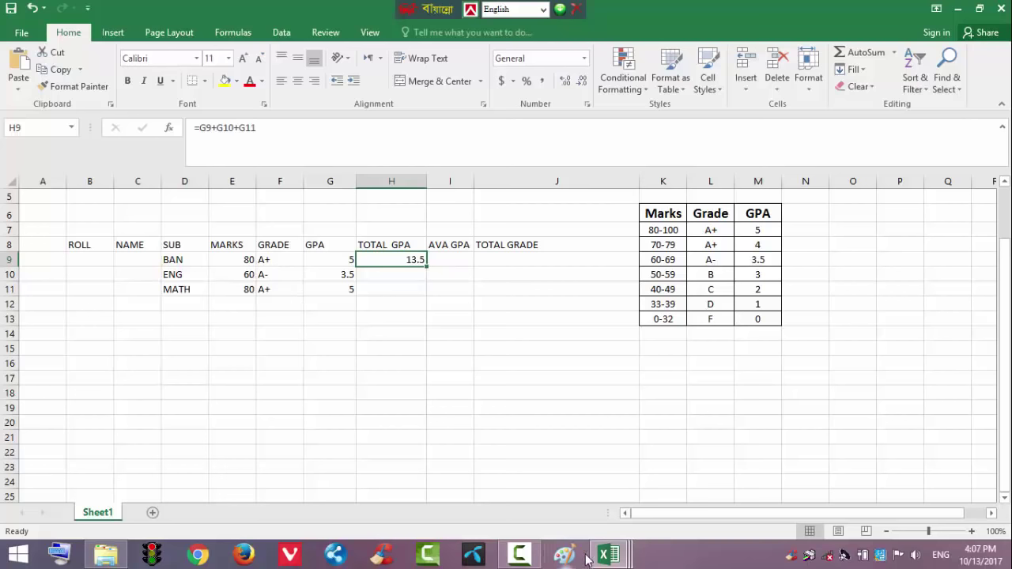
pyautogui.moveTo(587, 560)
pyautogui.click(475, 490)
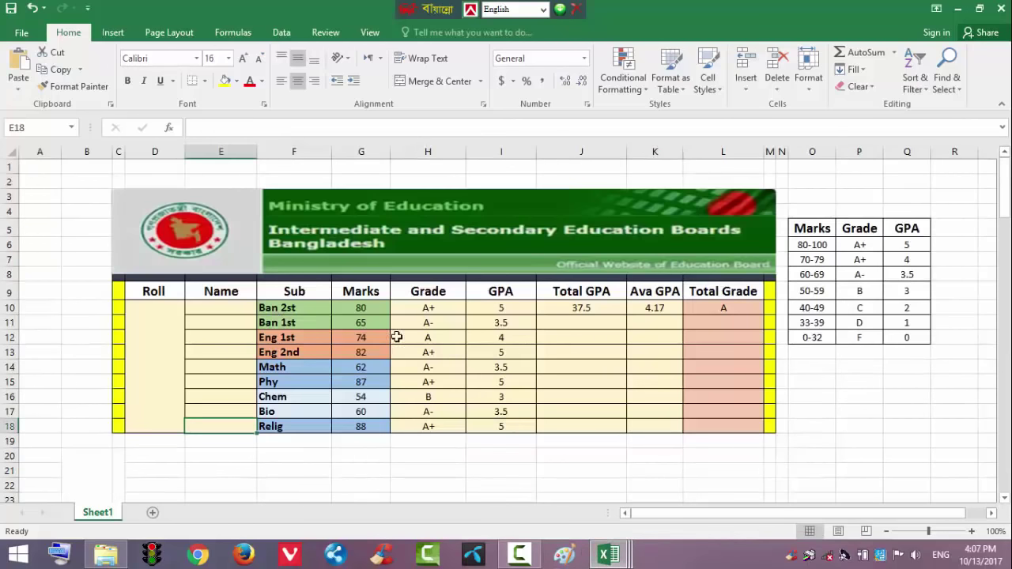
pyautogui.click(565, 309)
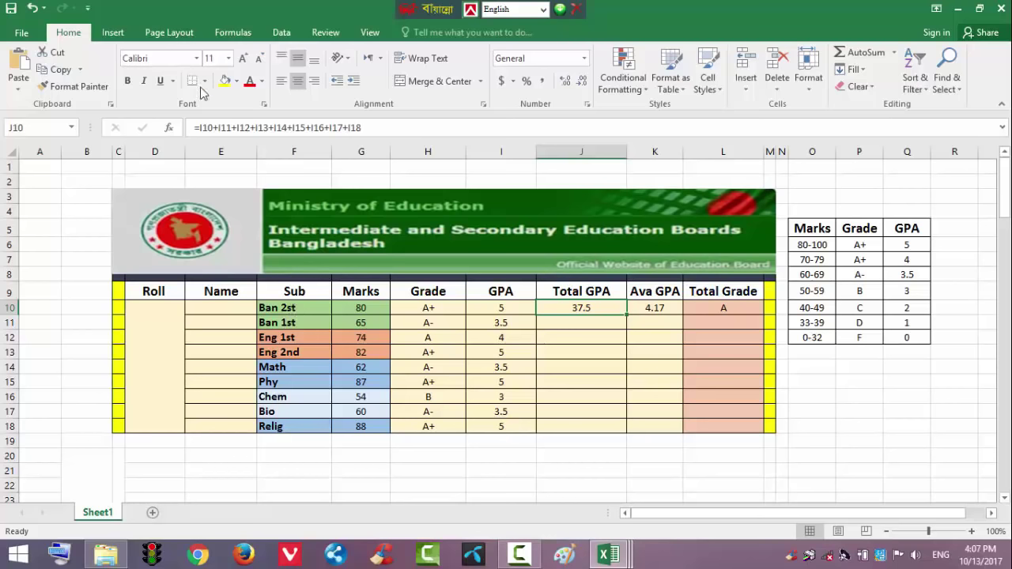
pyautogui.click(608, 555)
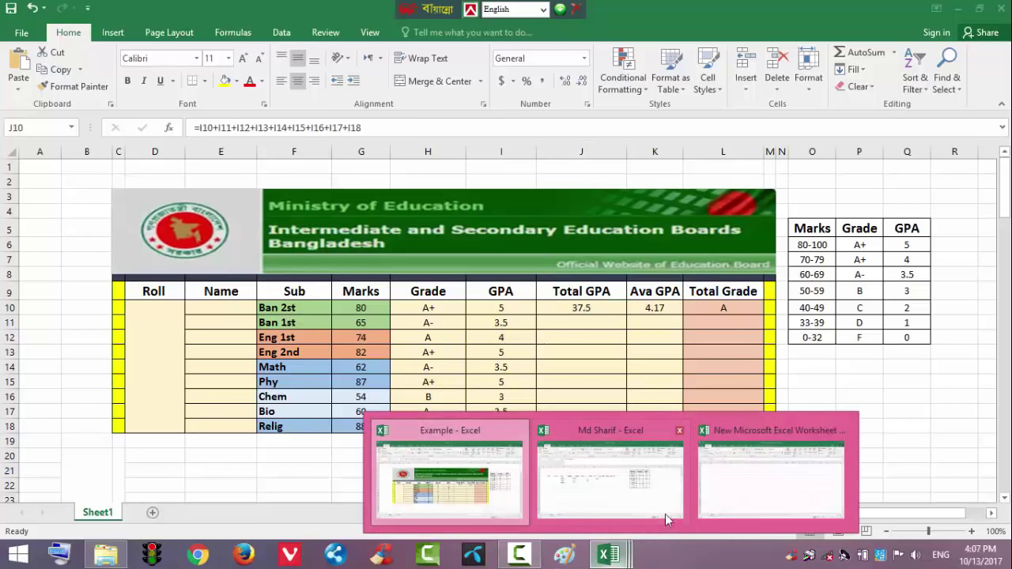
pyautogui.click(625, 478)
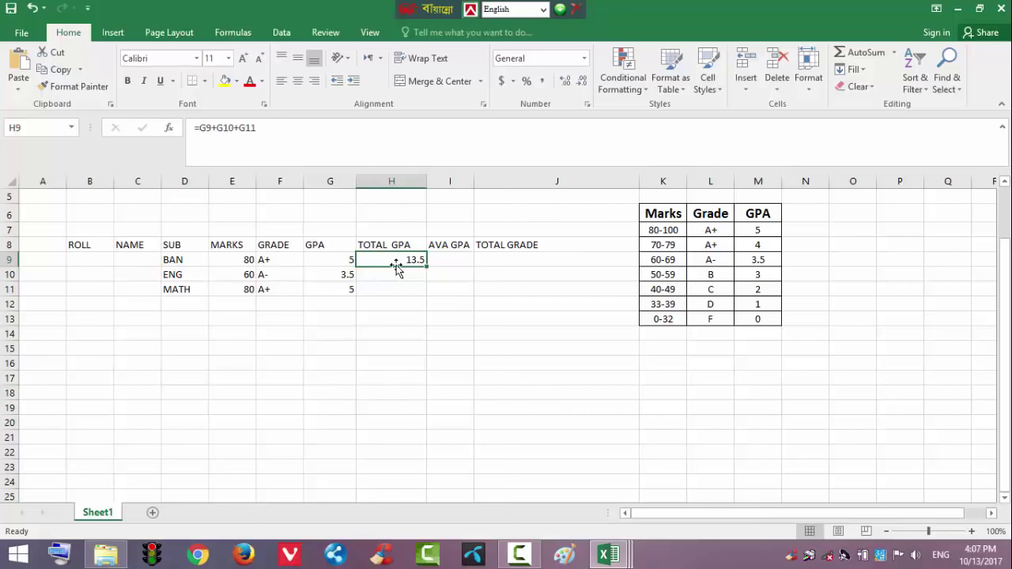
# Step: Enter =H9/3 in I9 as the AVA GPA formula
pyautogui.doubleClick(450, 258)
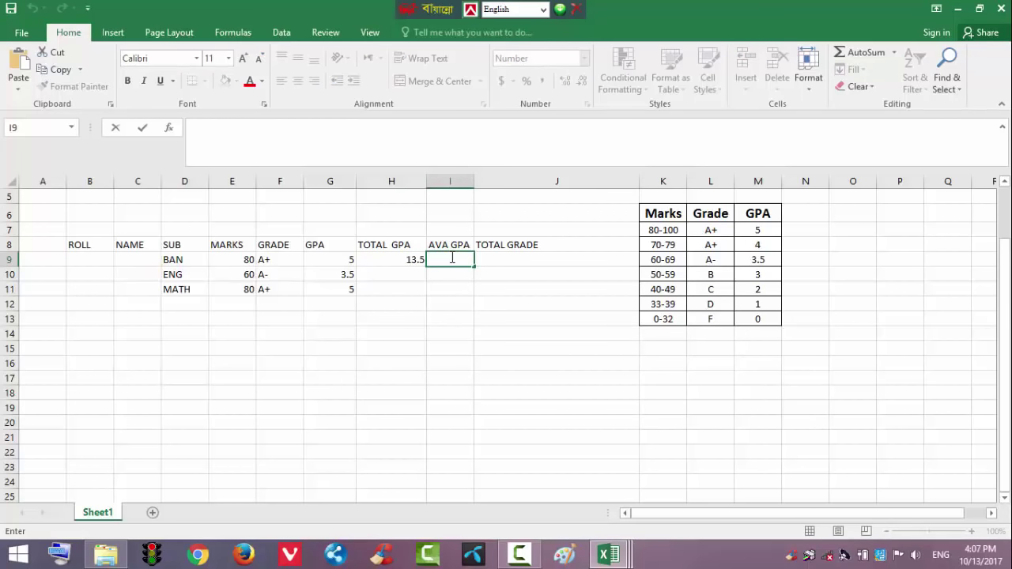
pyautogui.write('=')
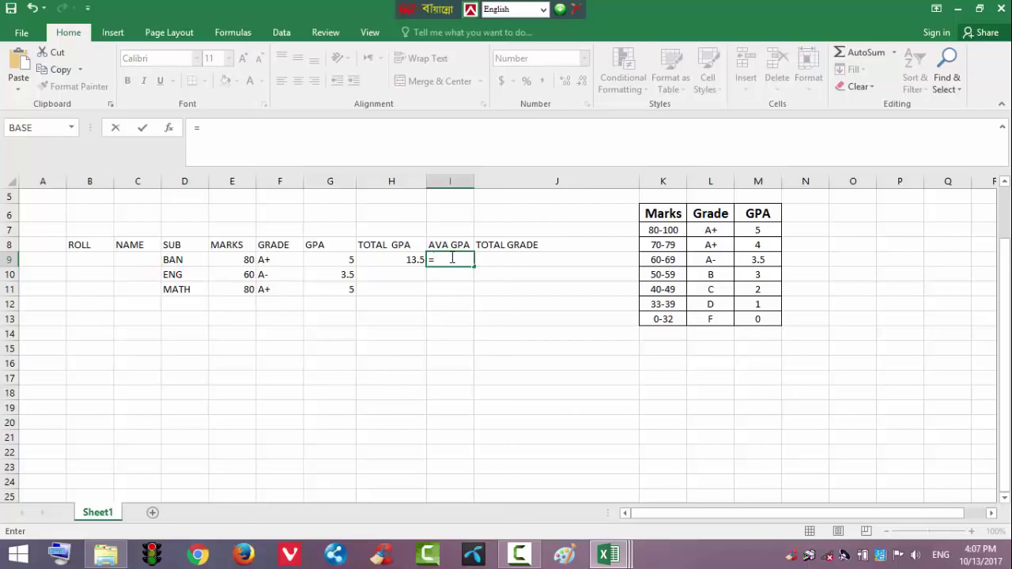
pyautogui.click(408, 261)
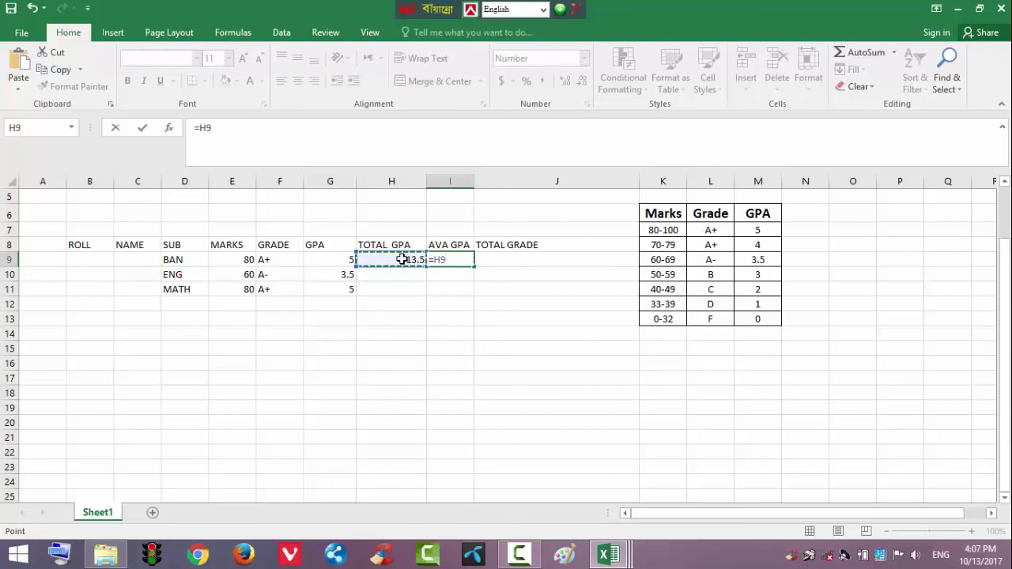
pyautogui.write('/')
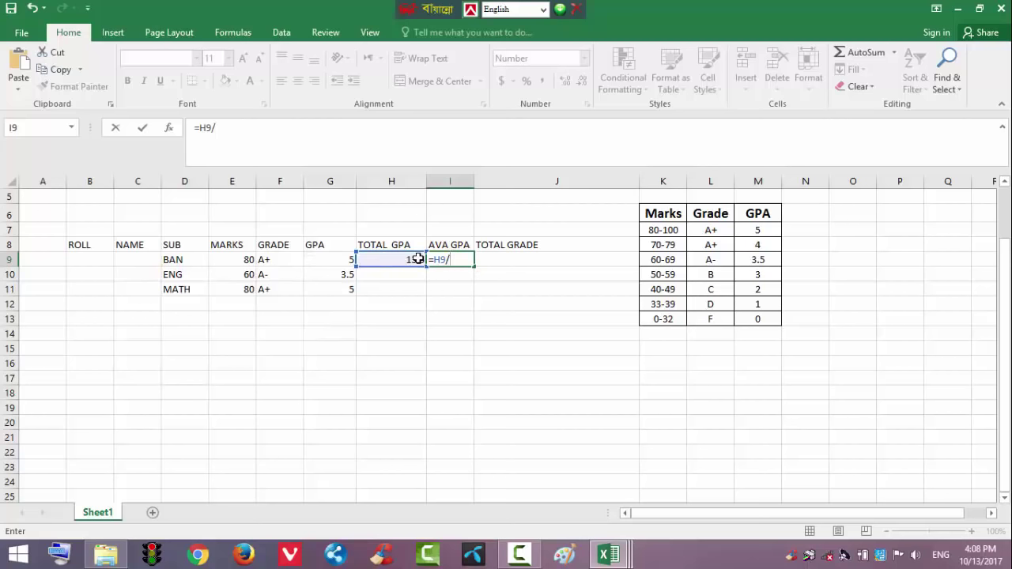
pyautogui.write('3')
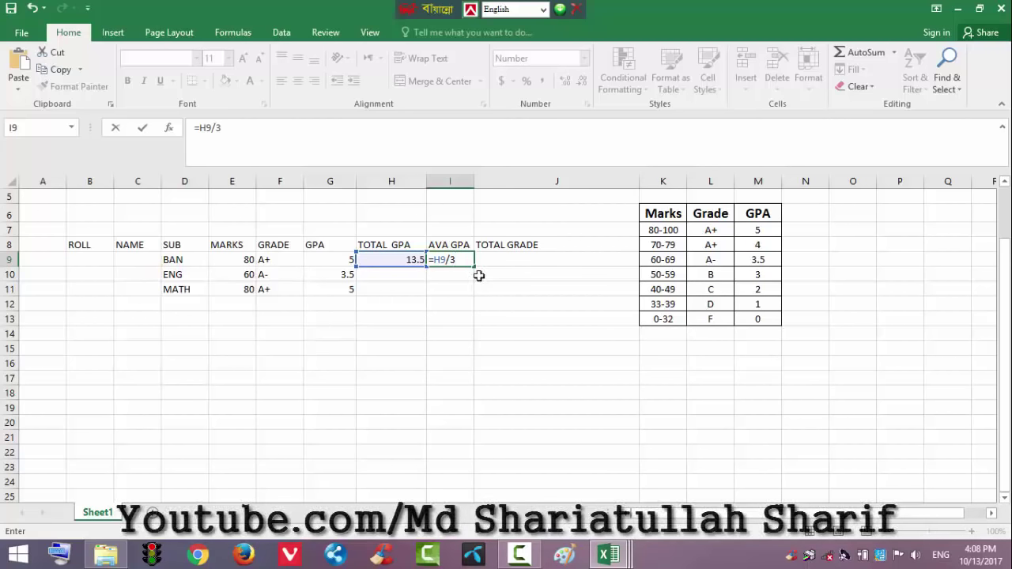
pyautogui.press('Return')
pyautogui.click(454, 264)
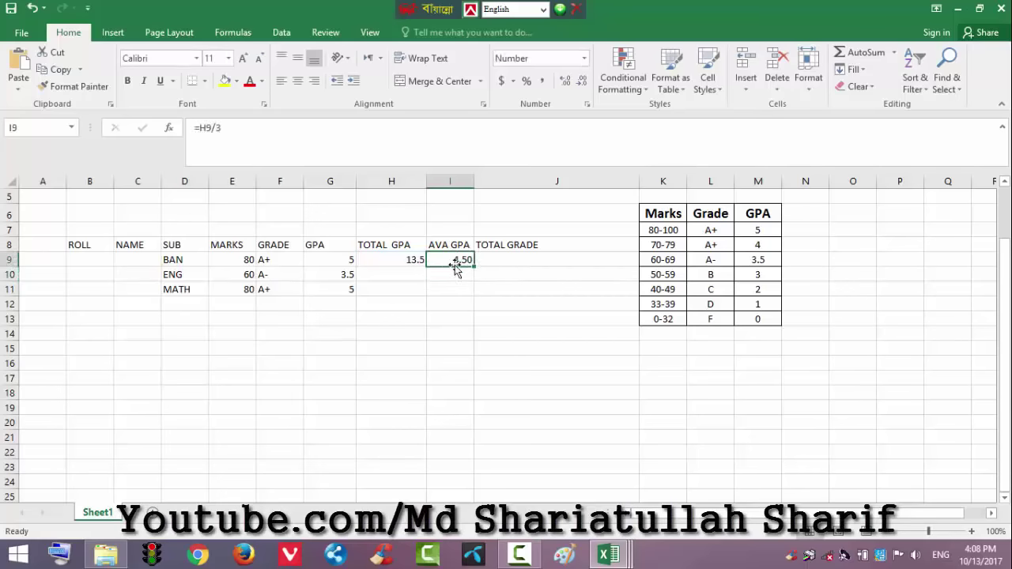
# Step: Change ENG's mark in E10 to 80, bringing AVA GPA to 5.00
pyautogui.click(246, 275)
pyautogui.write('80')
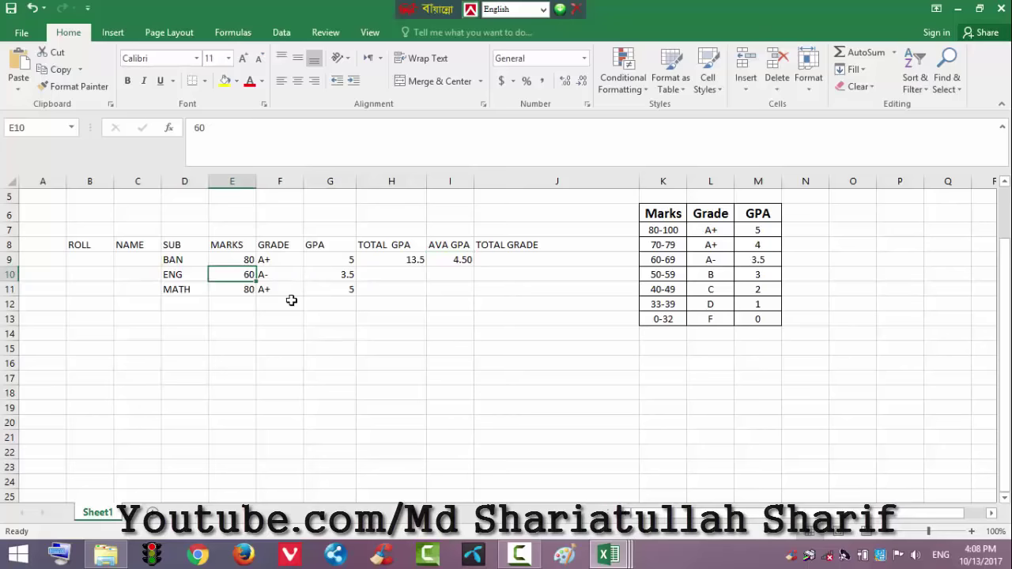
pyautogui.click(530, 390)
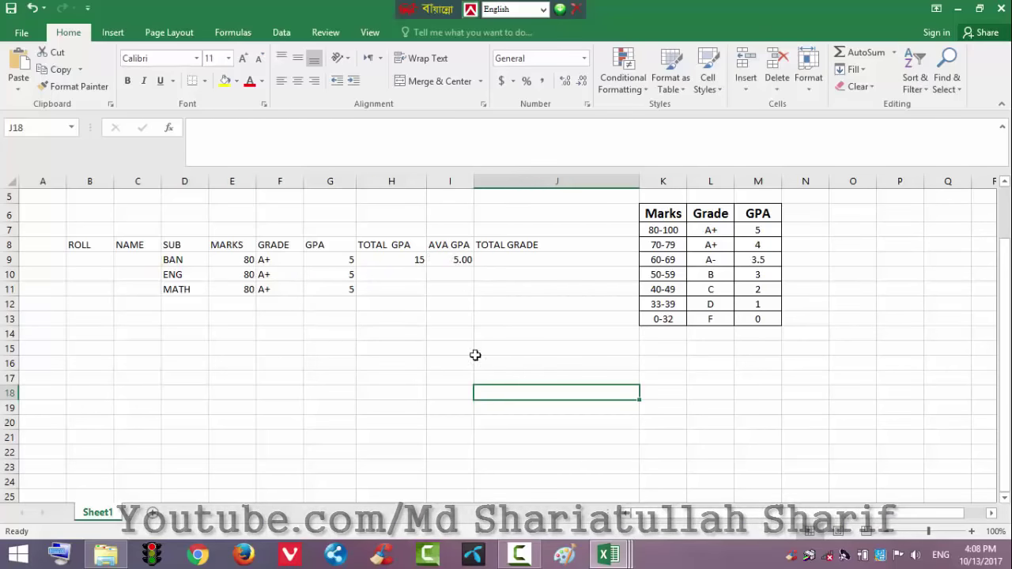
pyautogui.moveTo(608, 554)
pyautogui.click(440, 488)
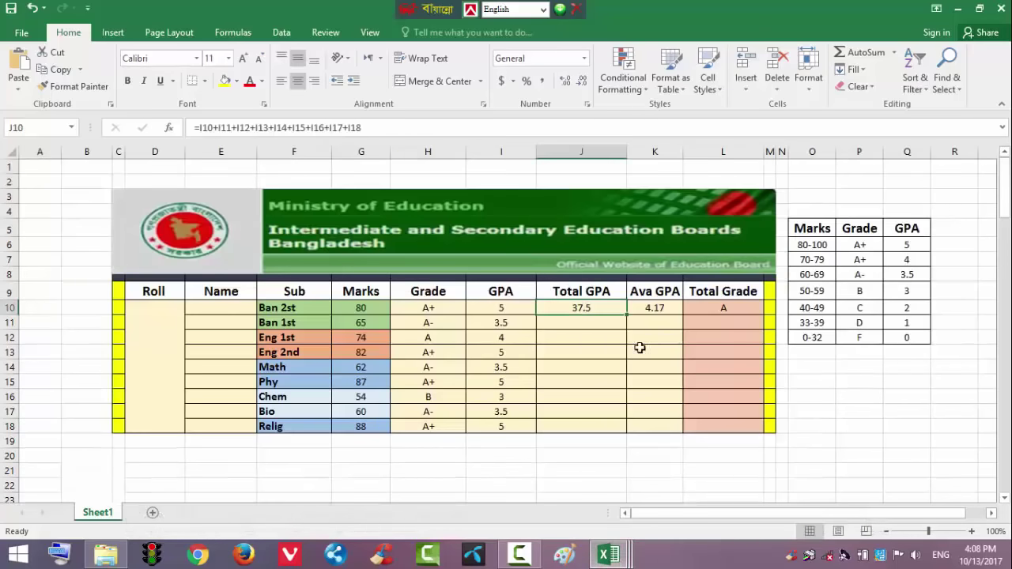
pyautogui.click(646, 309)
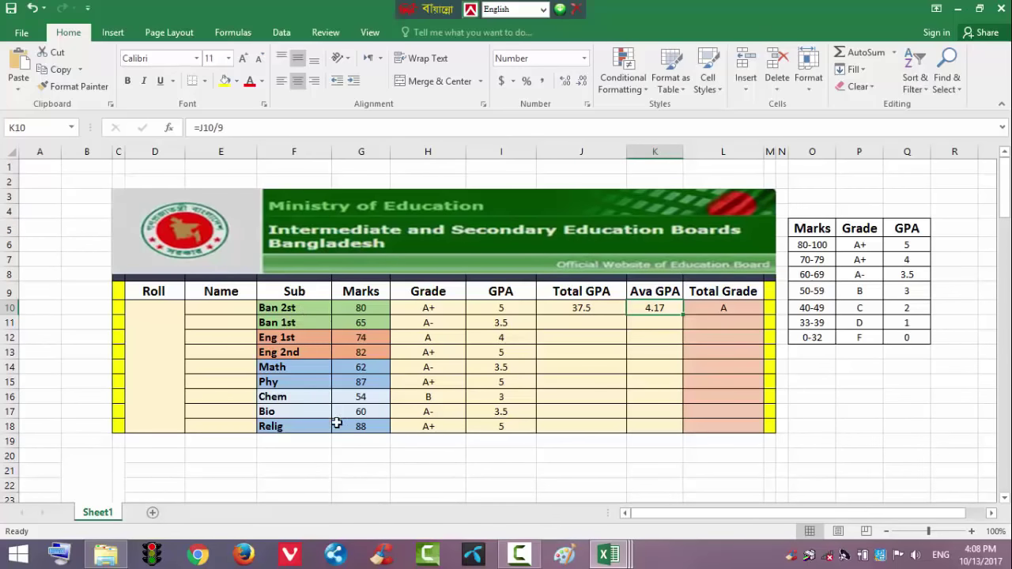
pyautogui.moveTo(609, 553)
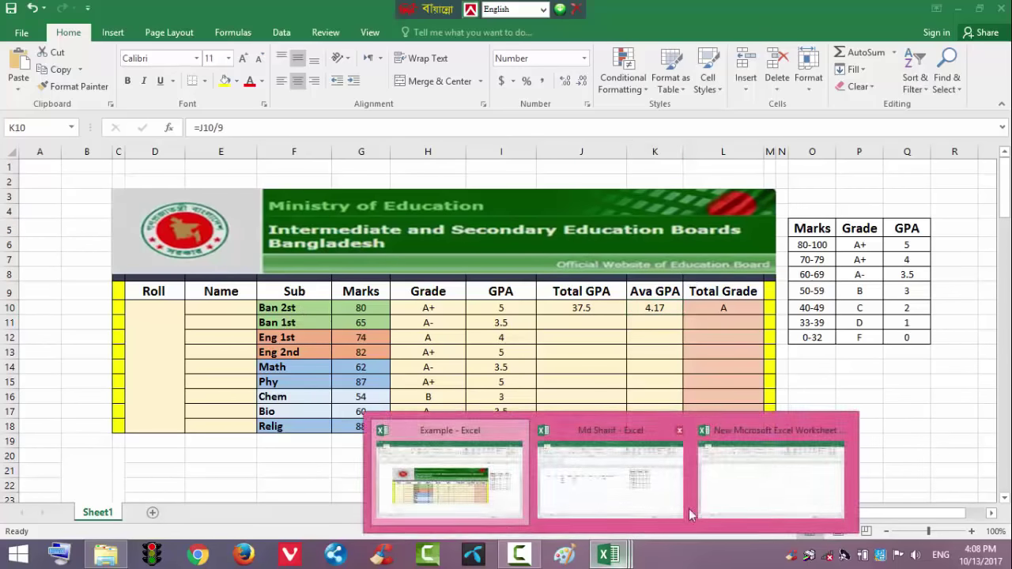
pyautogui.click(632, 470)
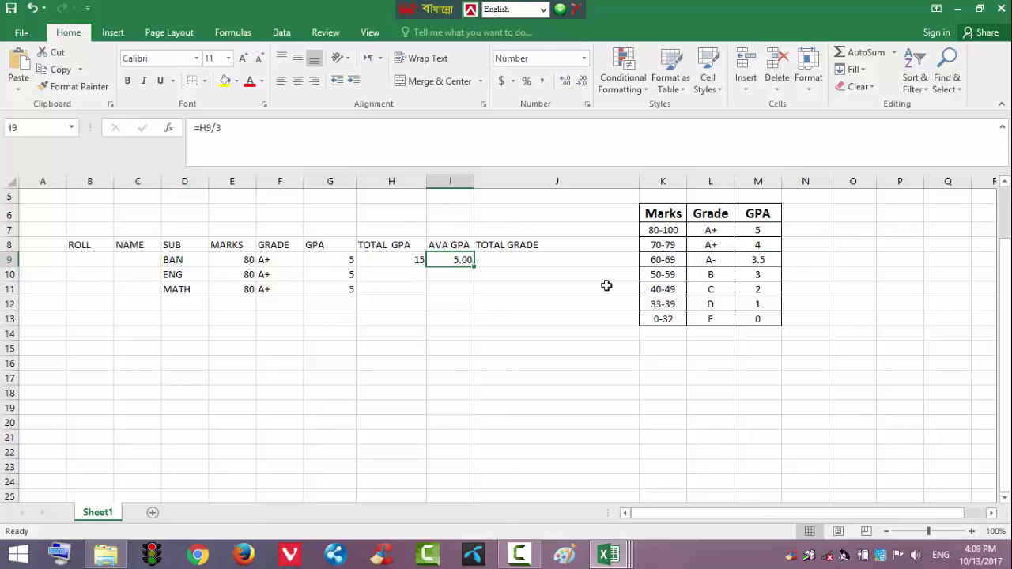
# Step: Set MATH's mark in E11 to 32, giving F, GPA 0, TOTAL 10, AVA 3.33
pyautogui.click(518, 261)
pyautogui.click(250, 293)
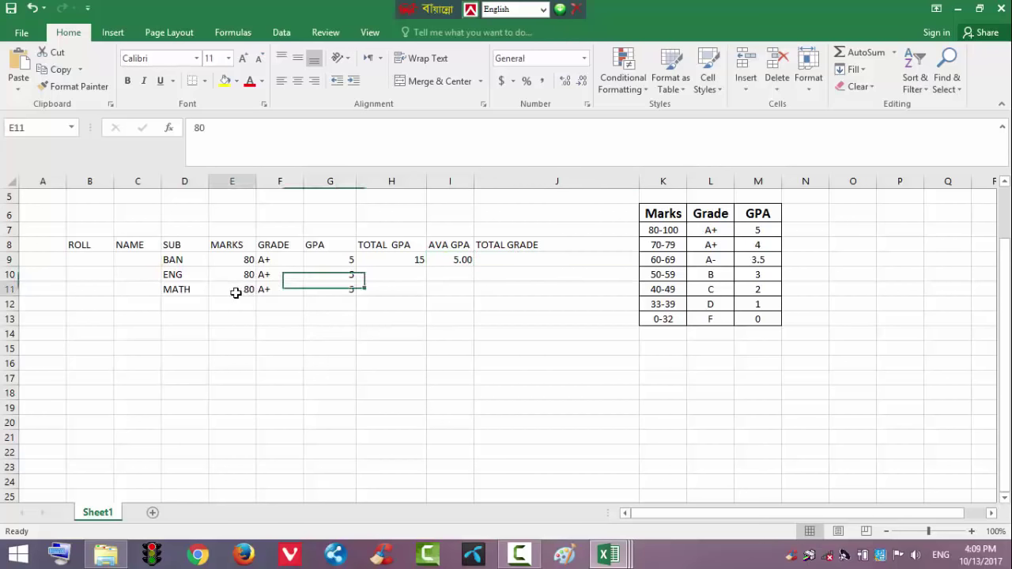
pyautogui.write('32')
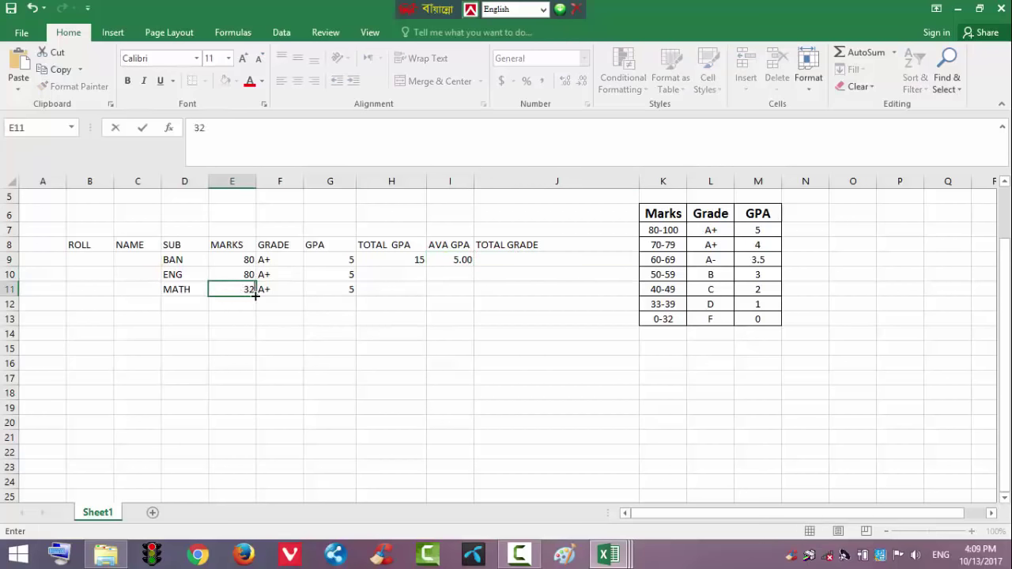
pyautogui.click(271, 337)
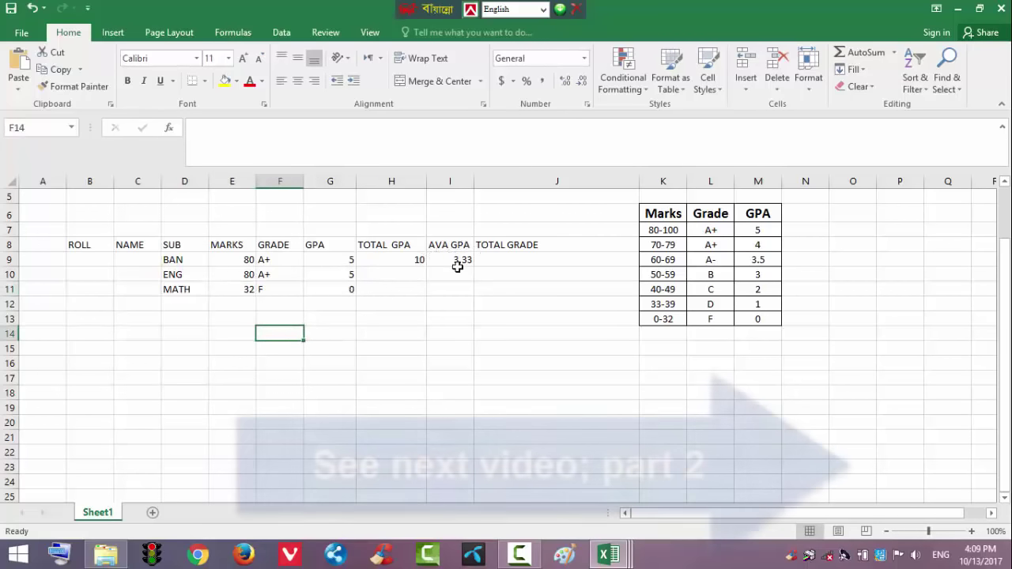
pyautogui.click(527, 259)
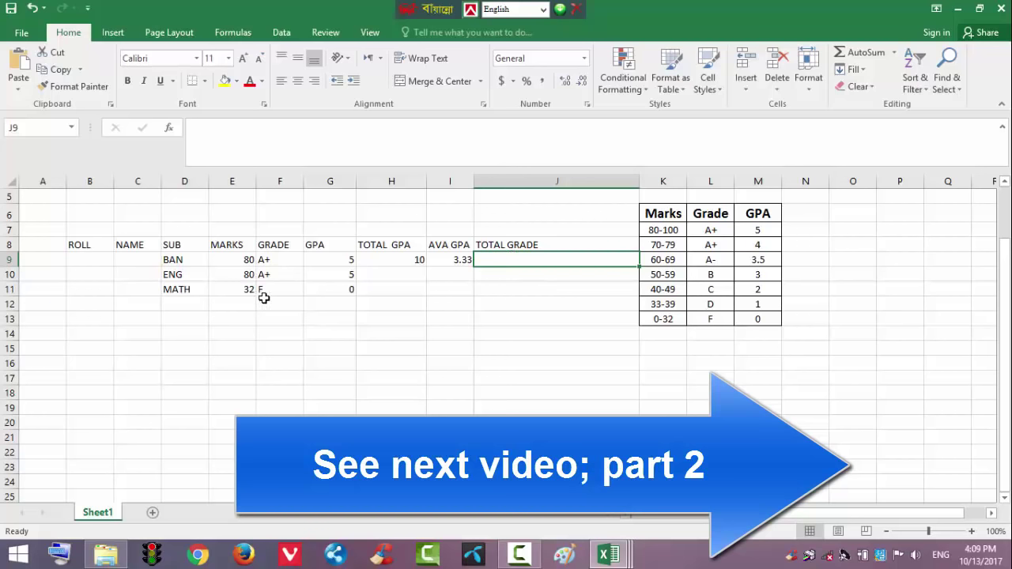
pyautogui.click(239, 287)
pyautogui.click(528, 260)
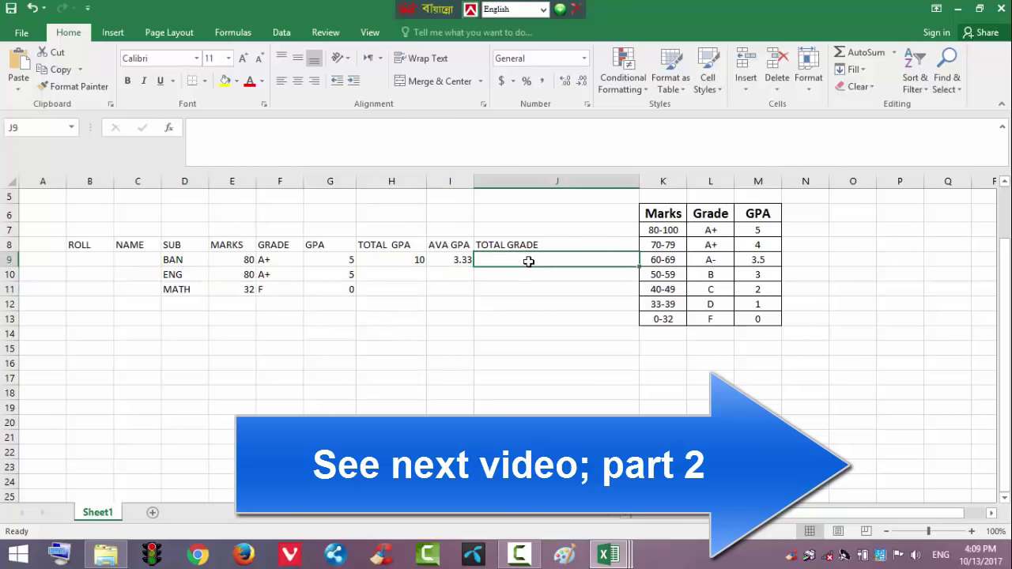